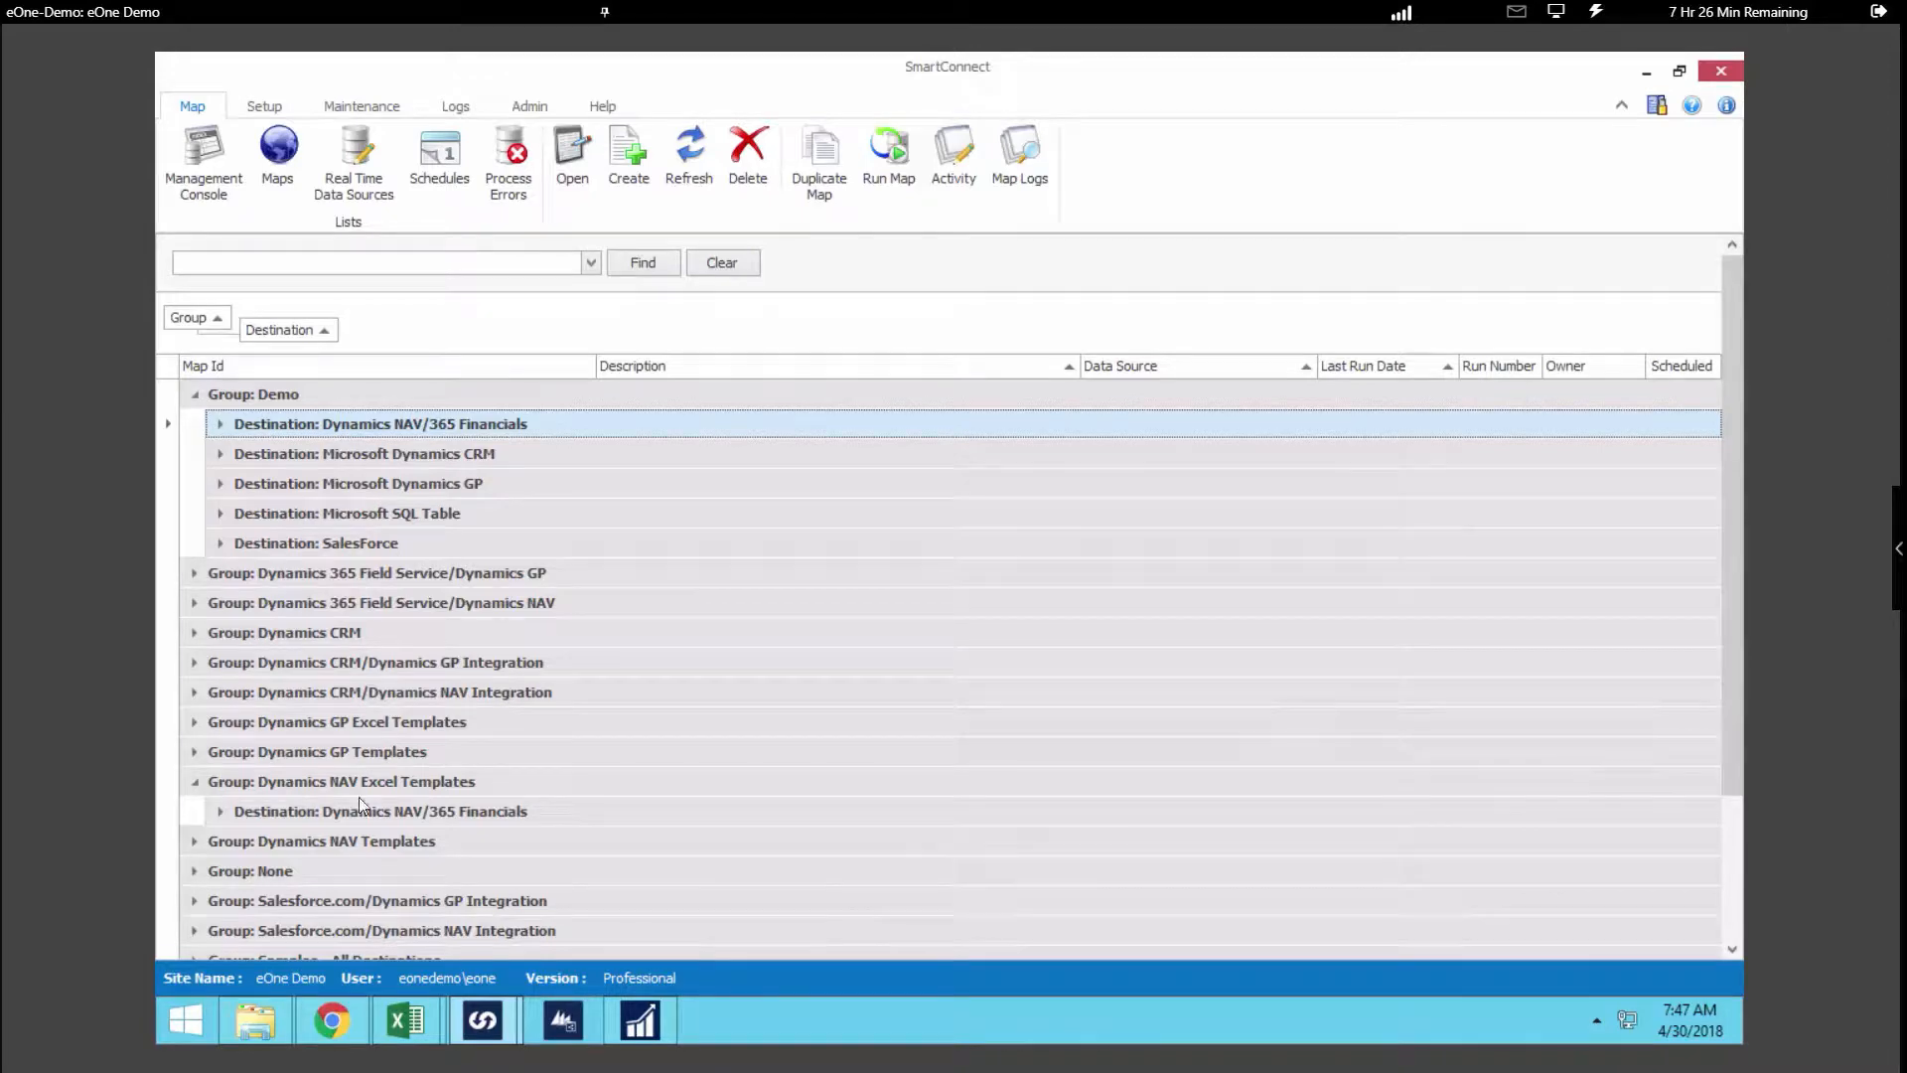
Open the REIMAGINE_NAV_SOP map from the Demo group's Dynamics NAV/365 Financials destination and expand its data source settings.
click(221, 424)
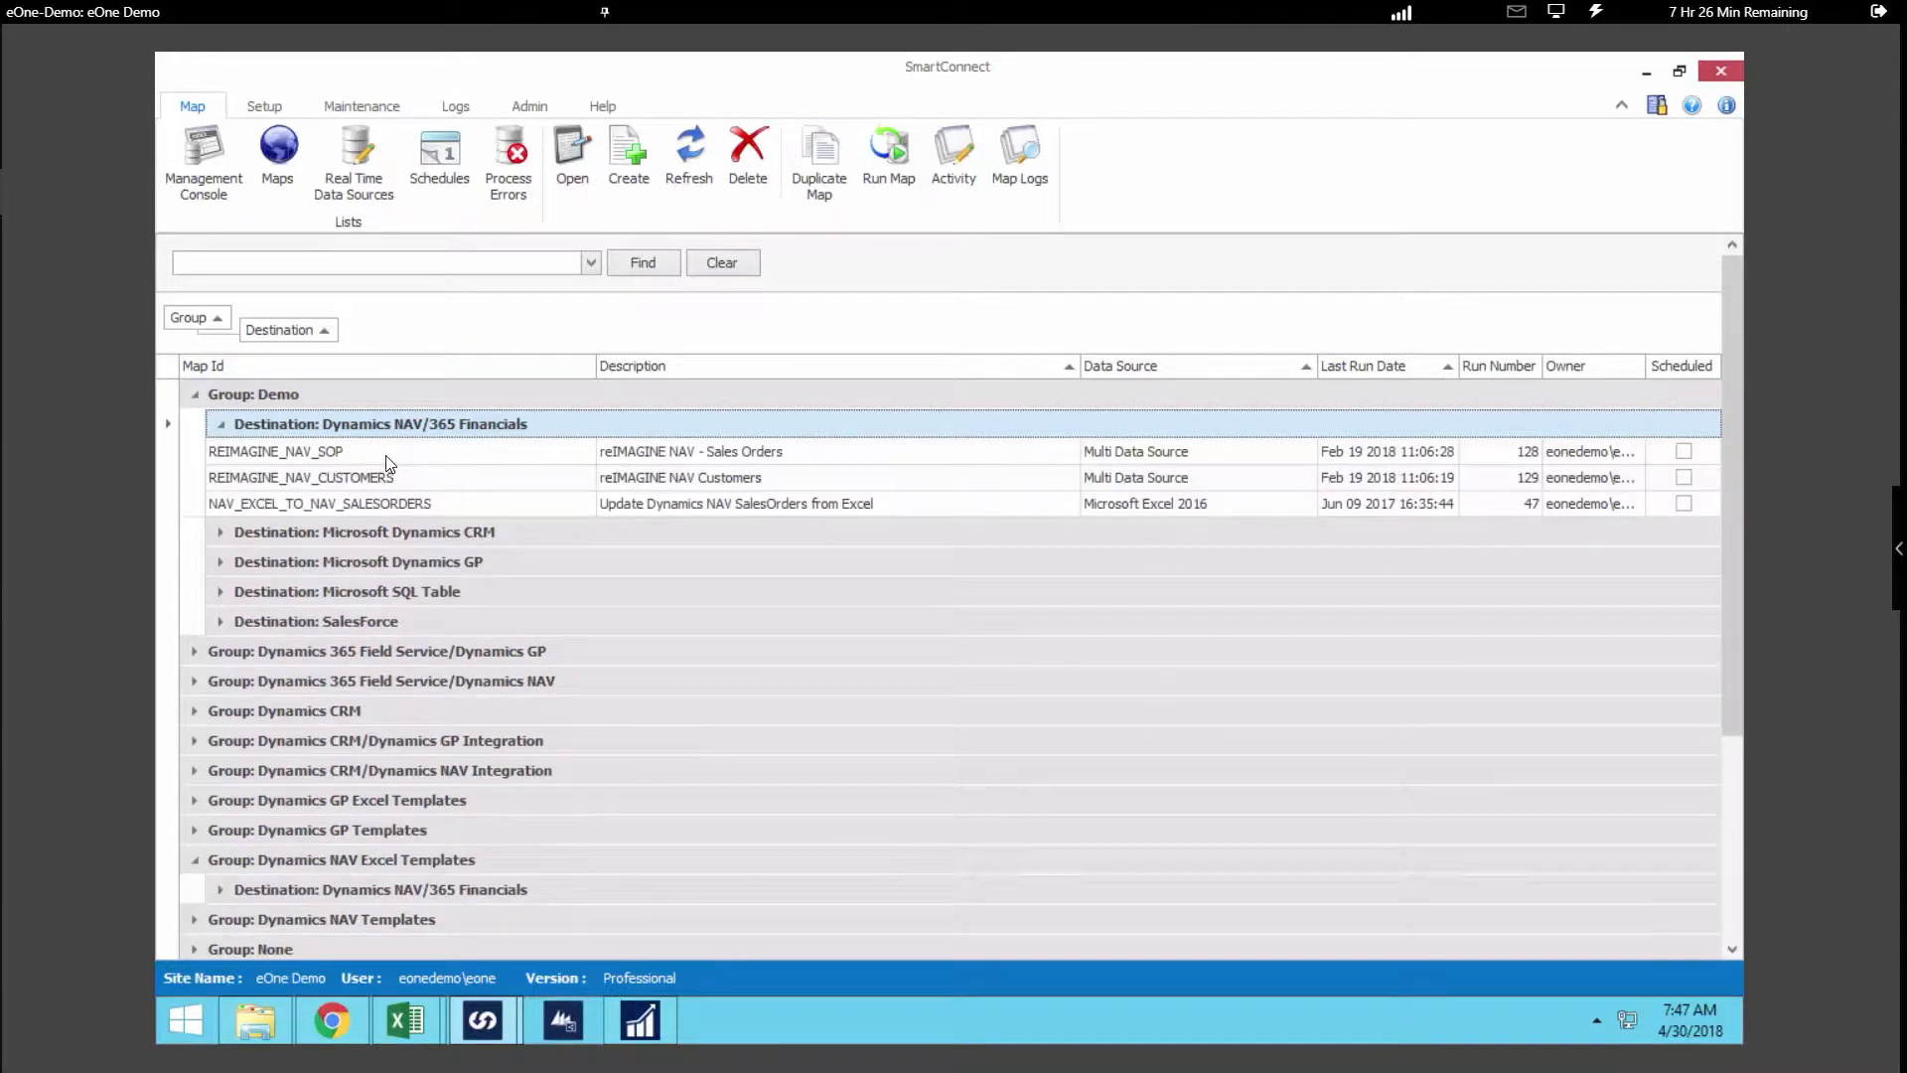
double_click(789, 460)
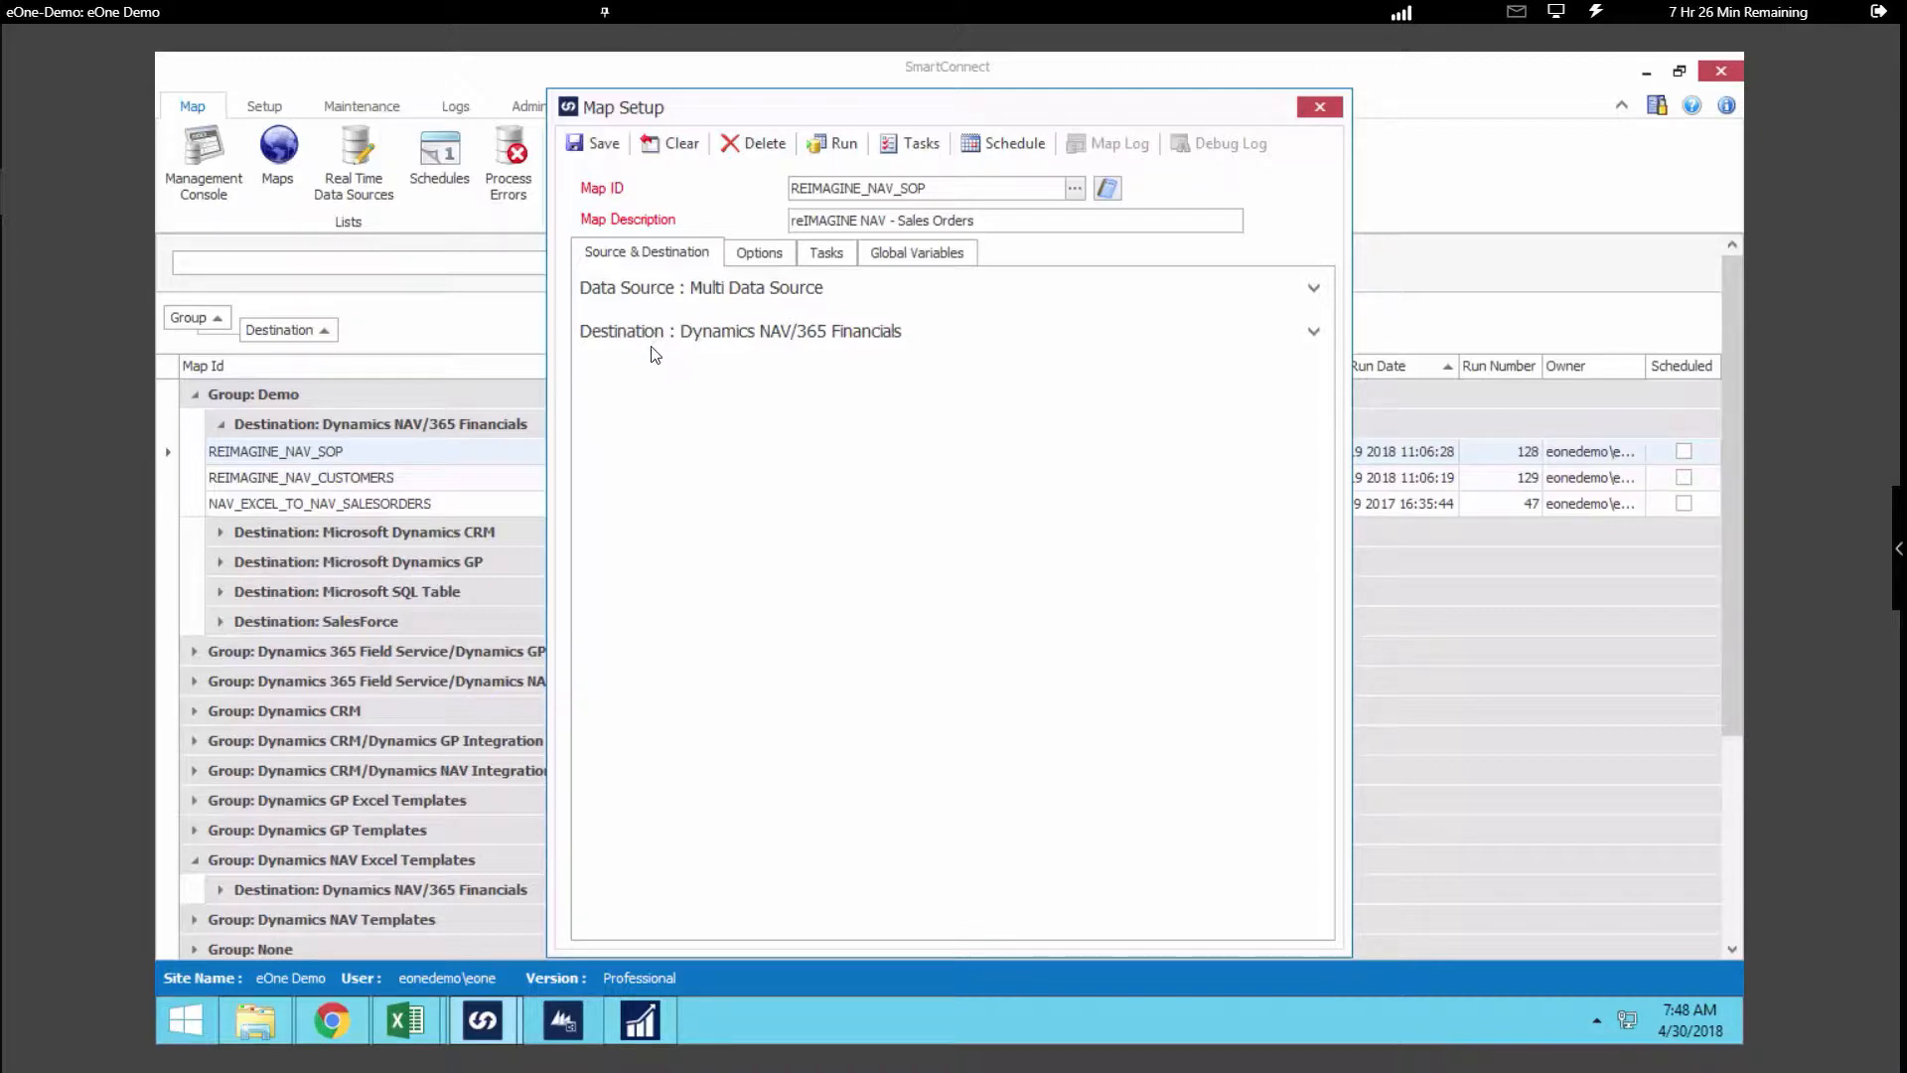
click(660, 290)
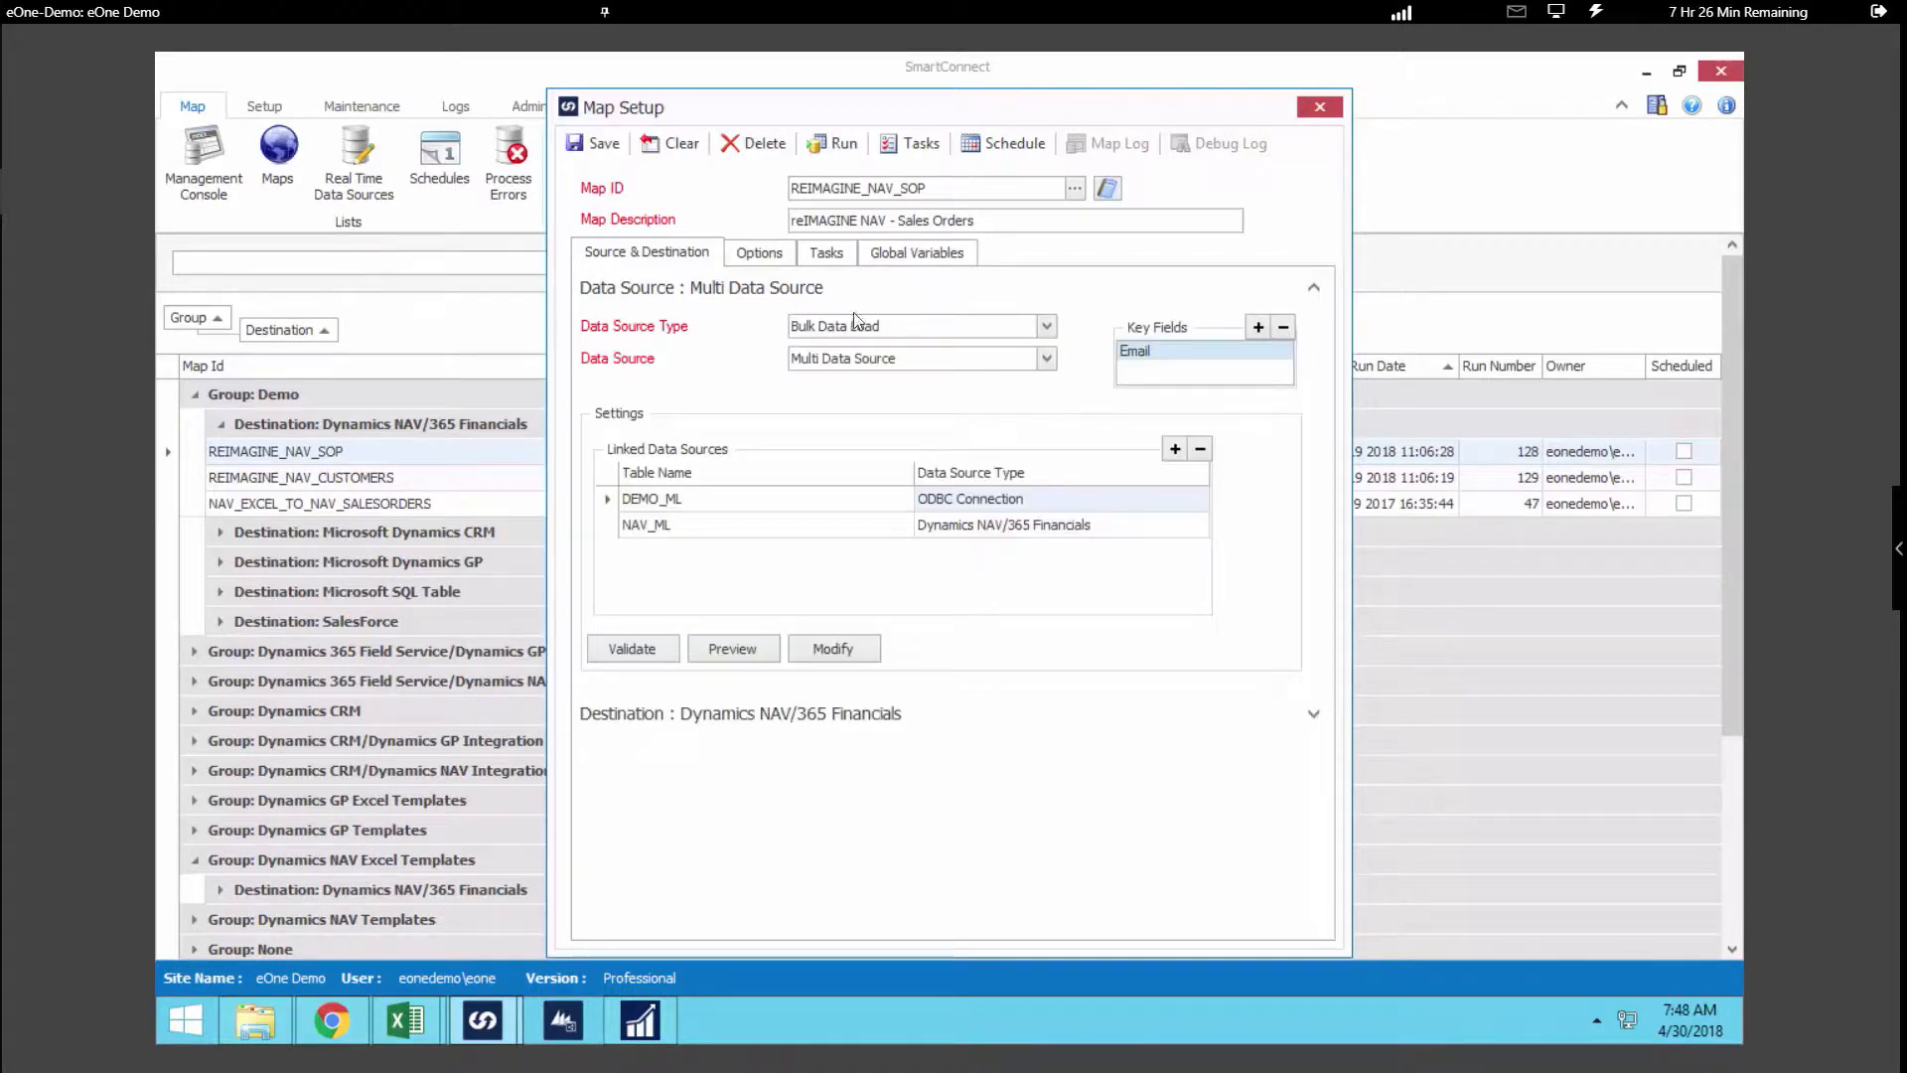
Review the available data source types and data sources for the map, keeping Bulk Data Load and Multi Data Source.
click(1046, 328)
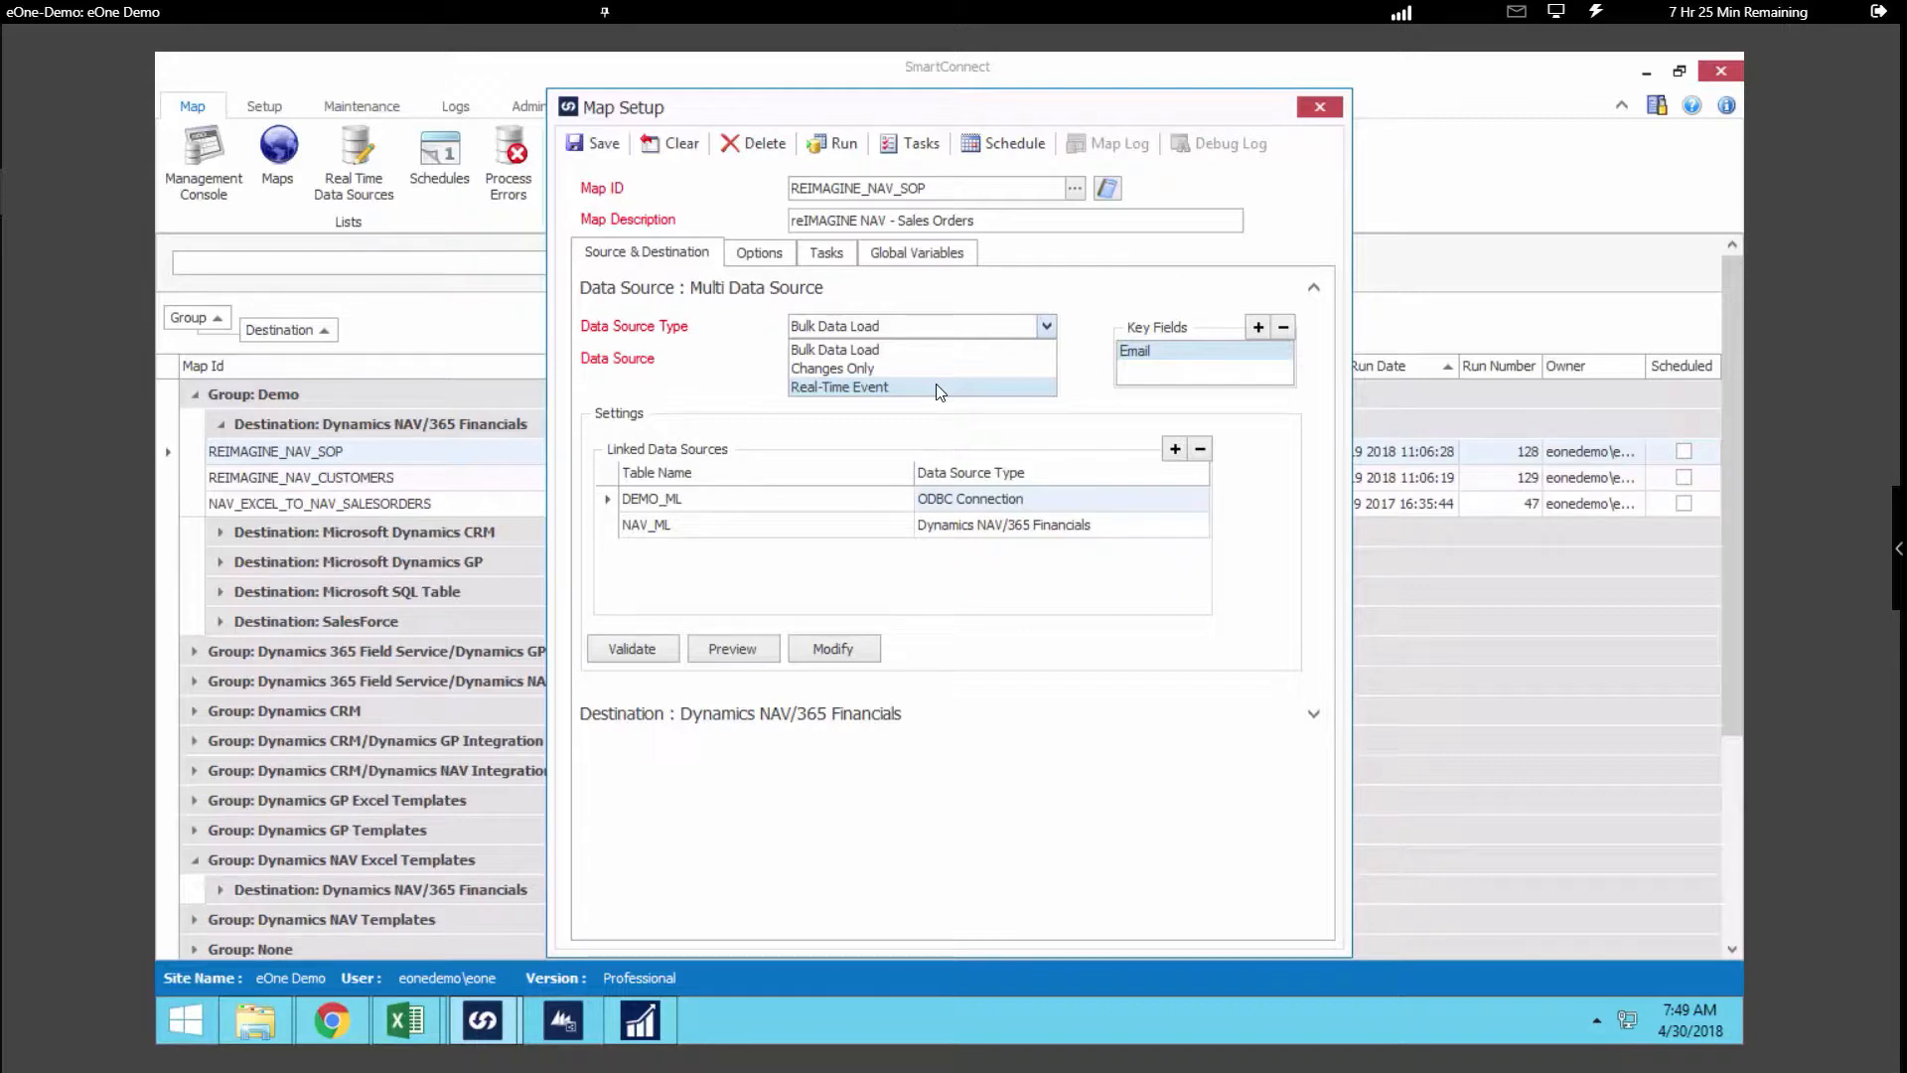
click(752, 345)
click(1048, 359)
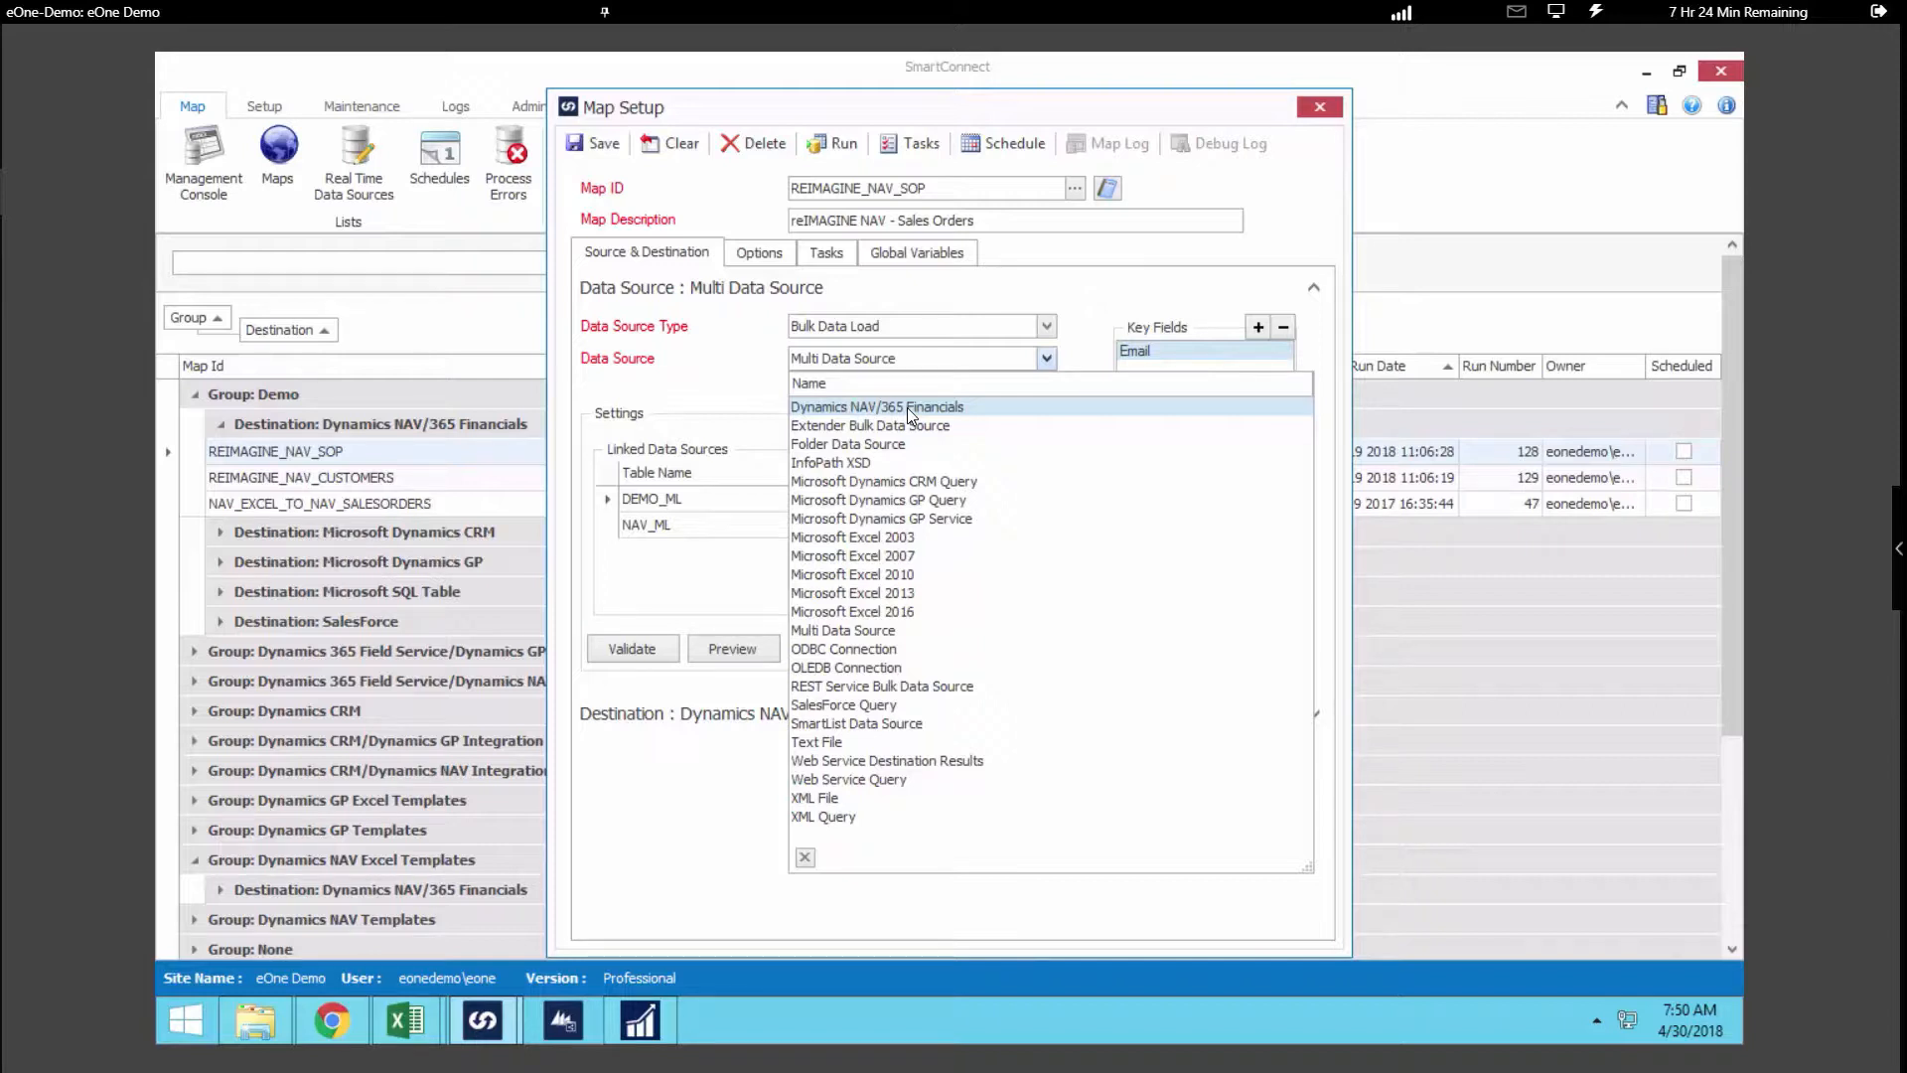
click(707, 380)
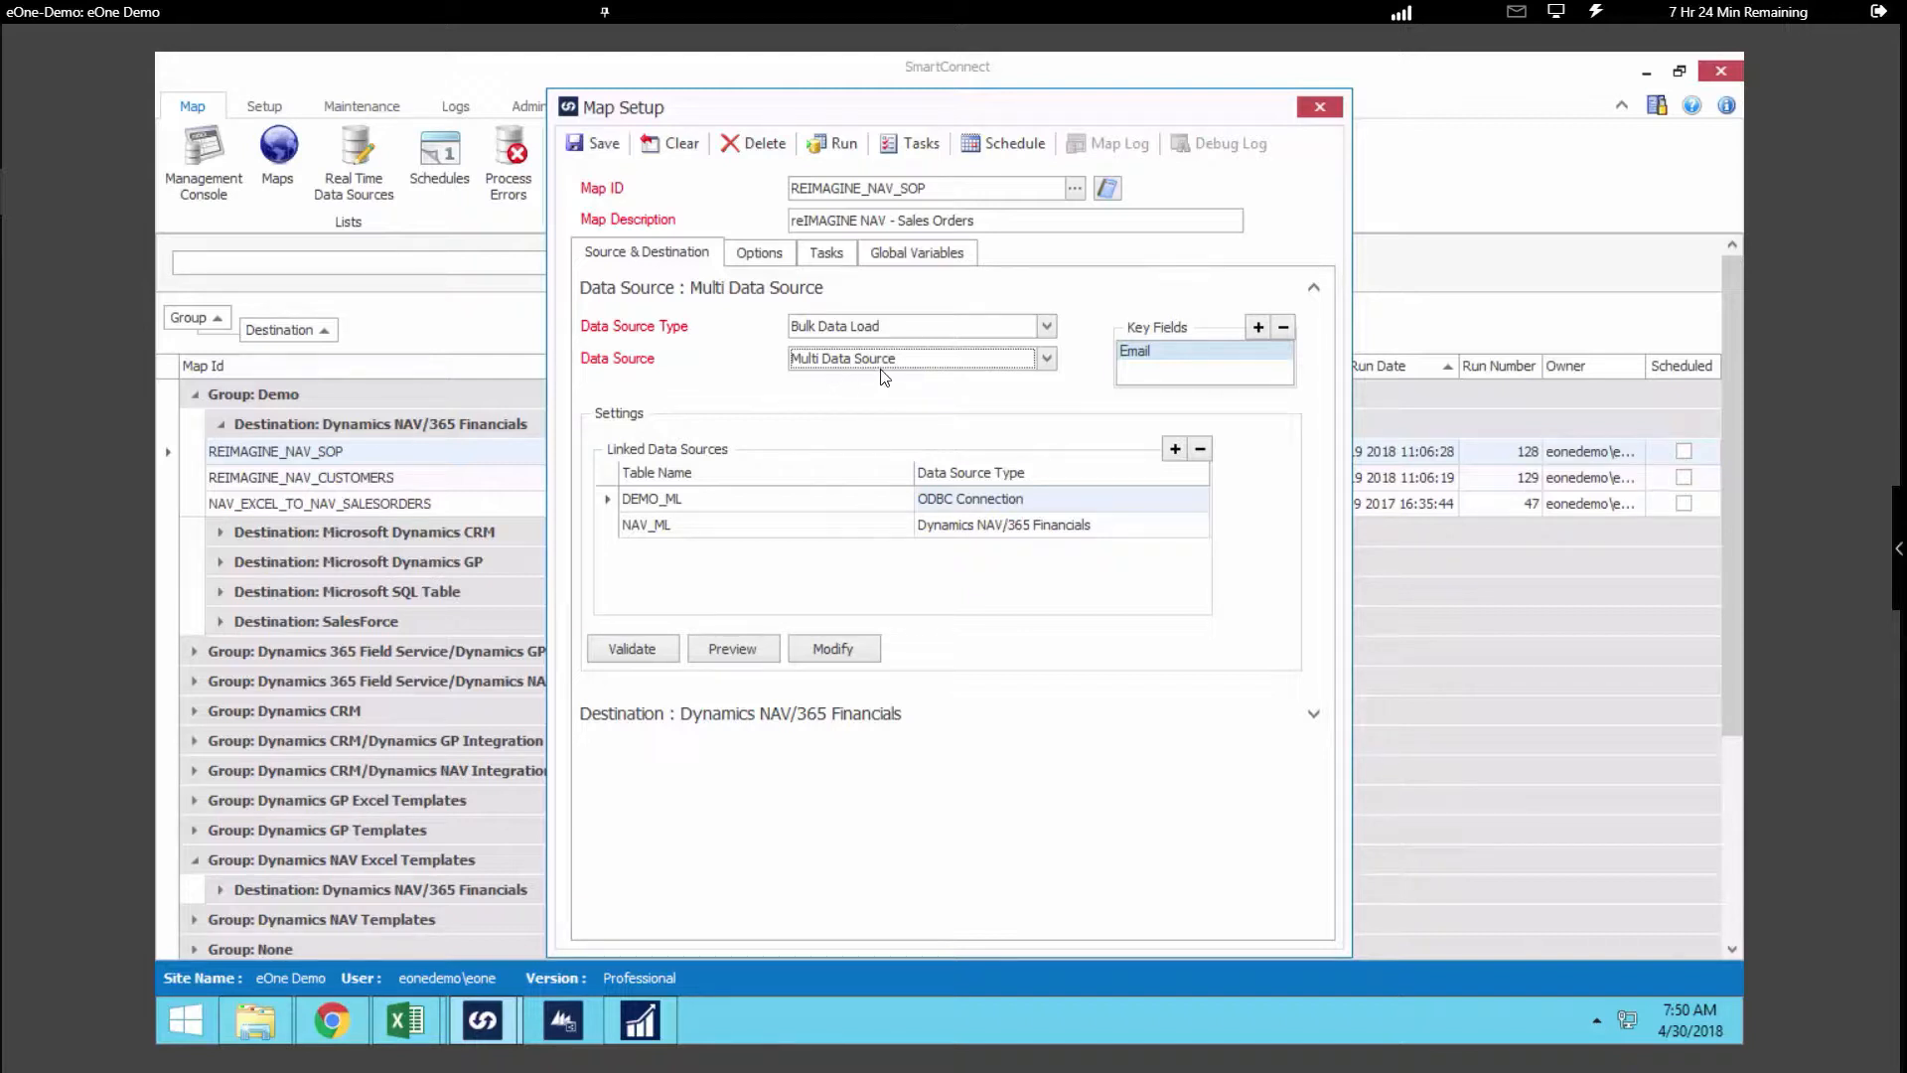
Inspect the NAV_ML linked data source's settings and its selectable services, leaving without saving changes.
click(1003, 526)
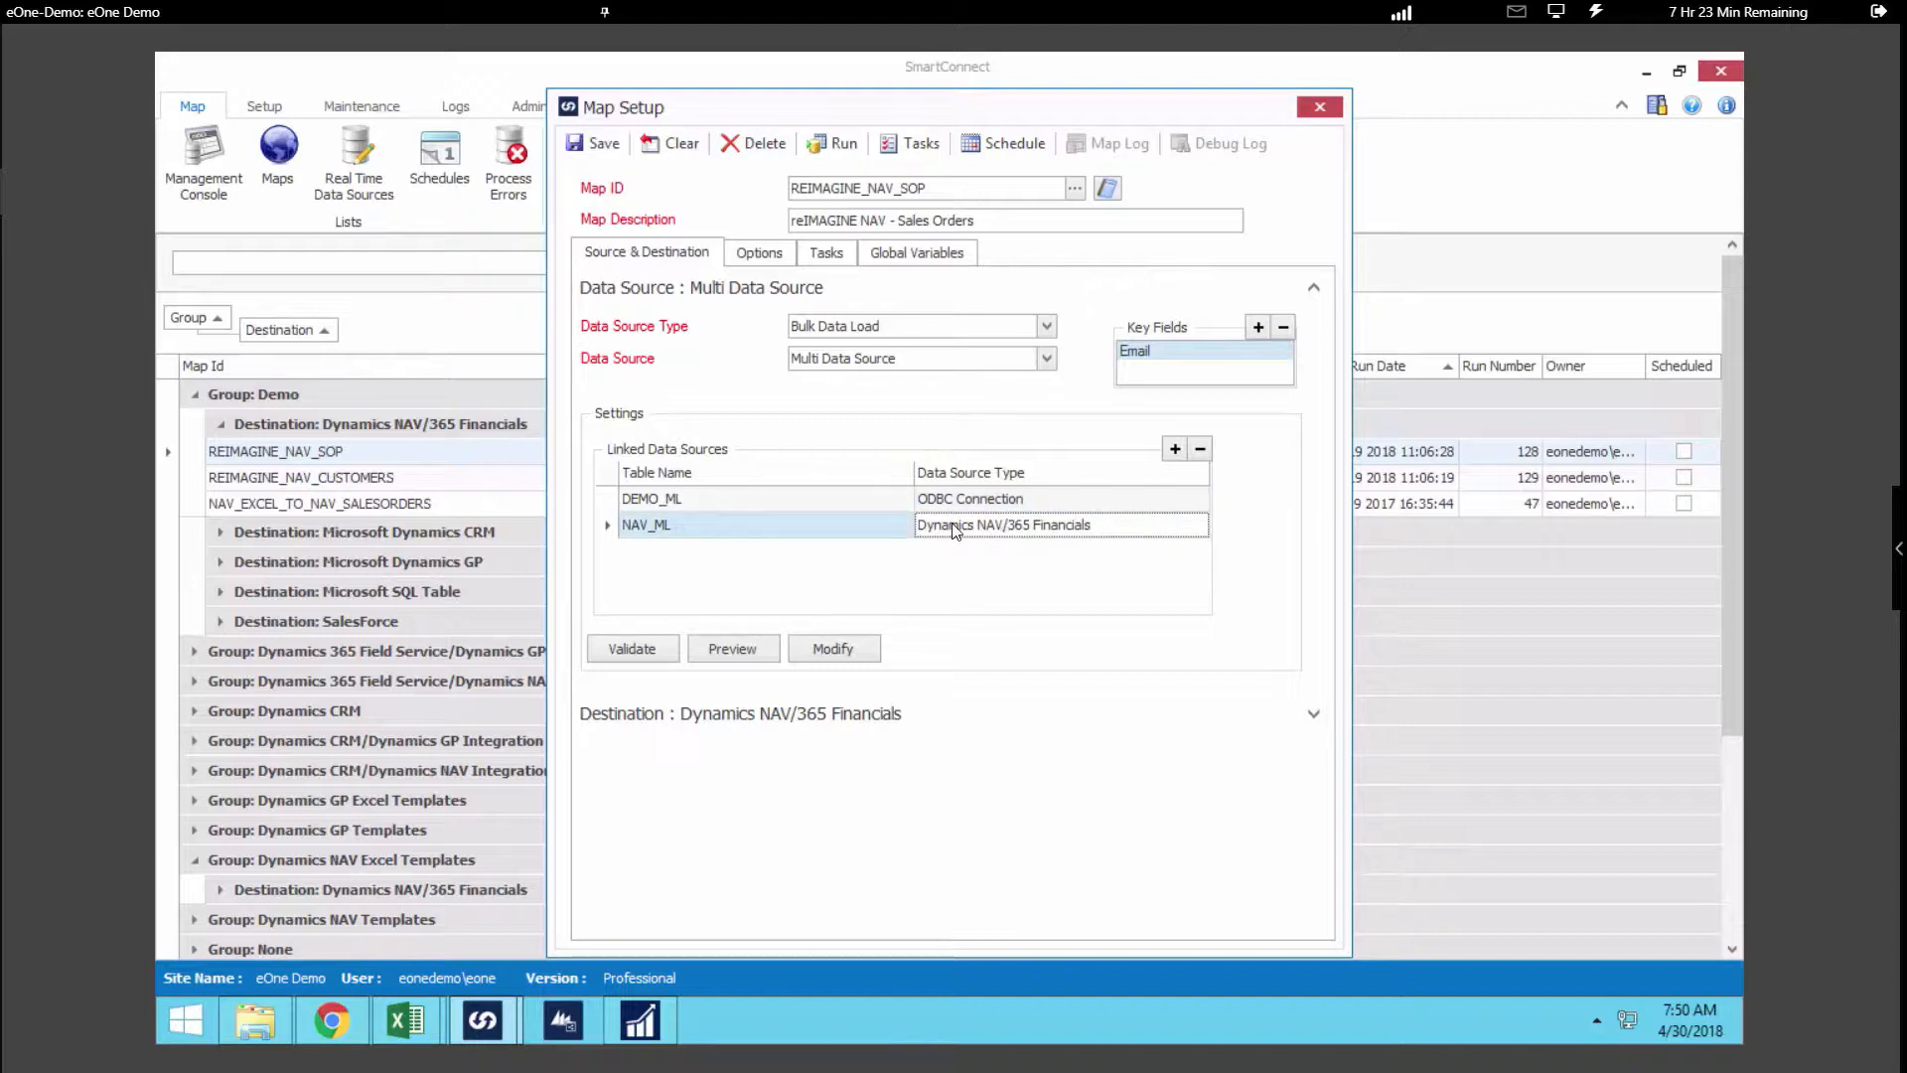
double_click(954, 530)
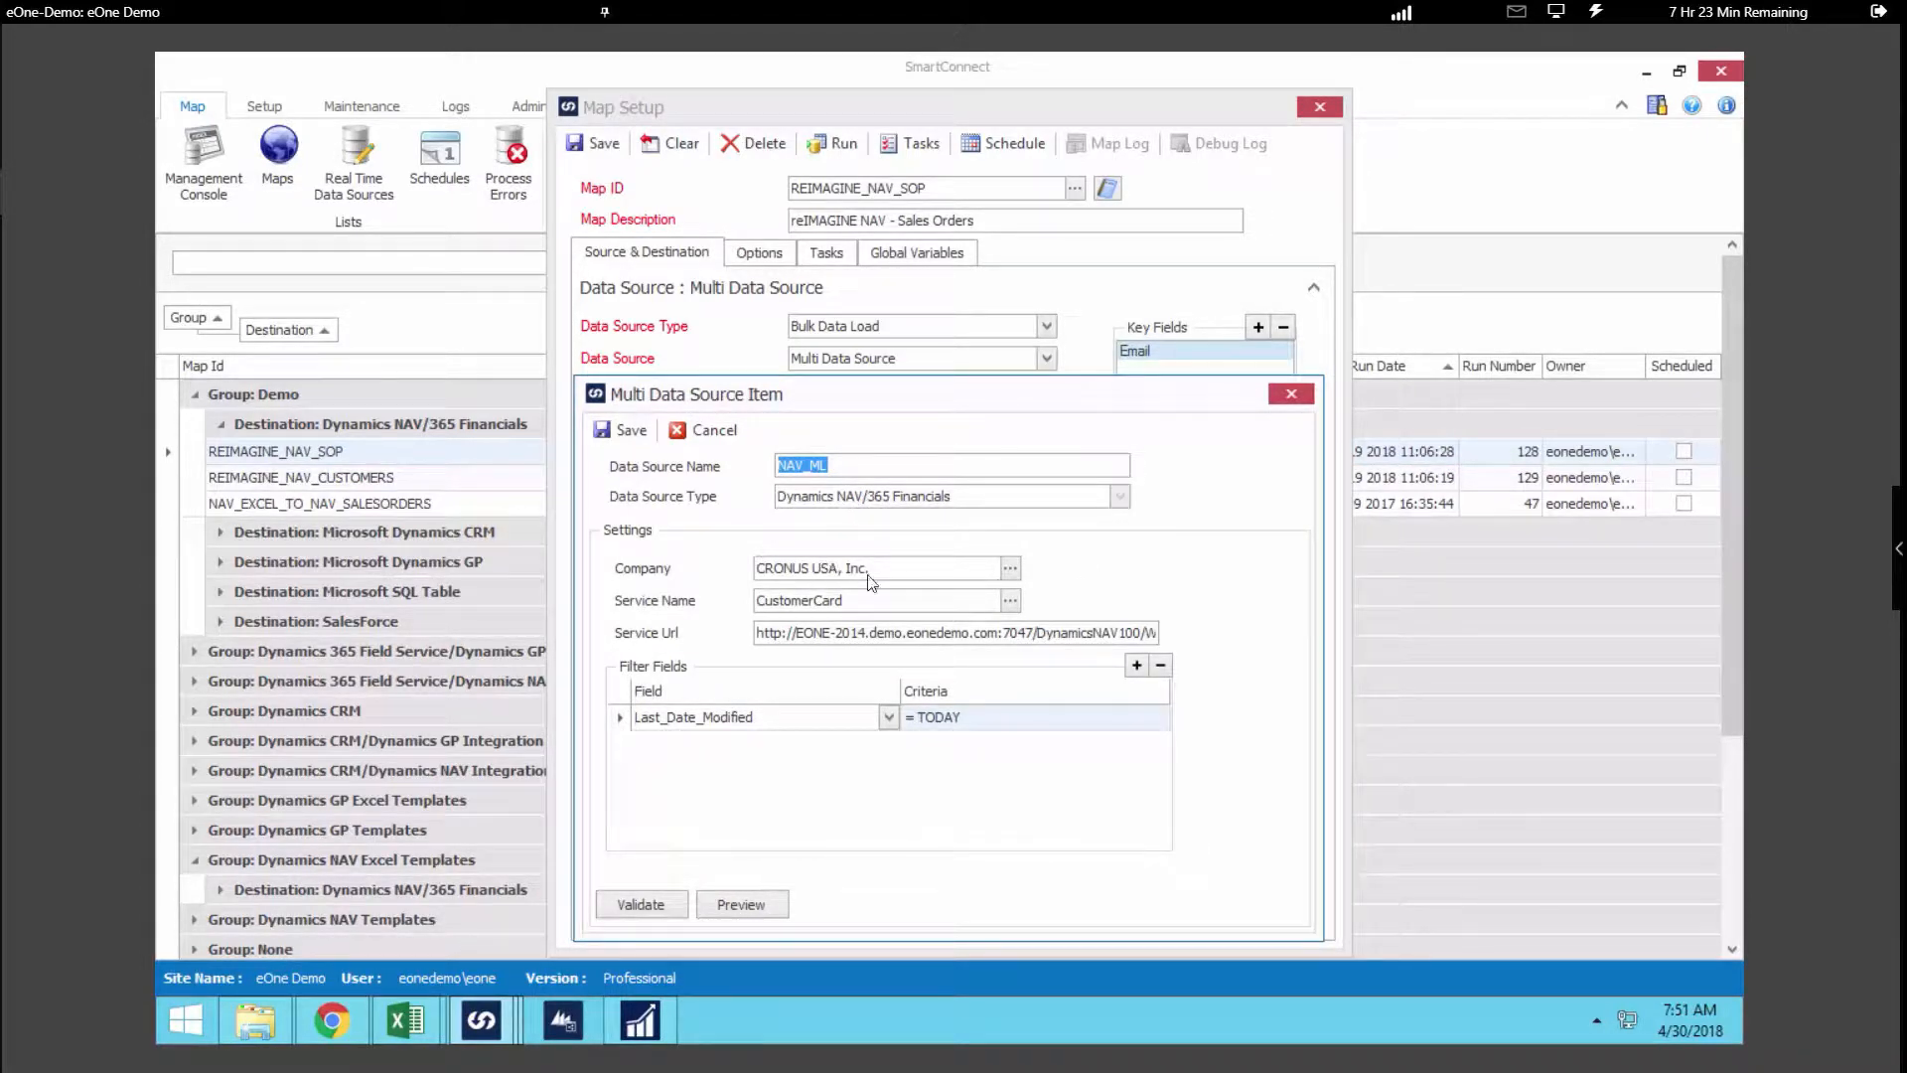
click(1010, 601)
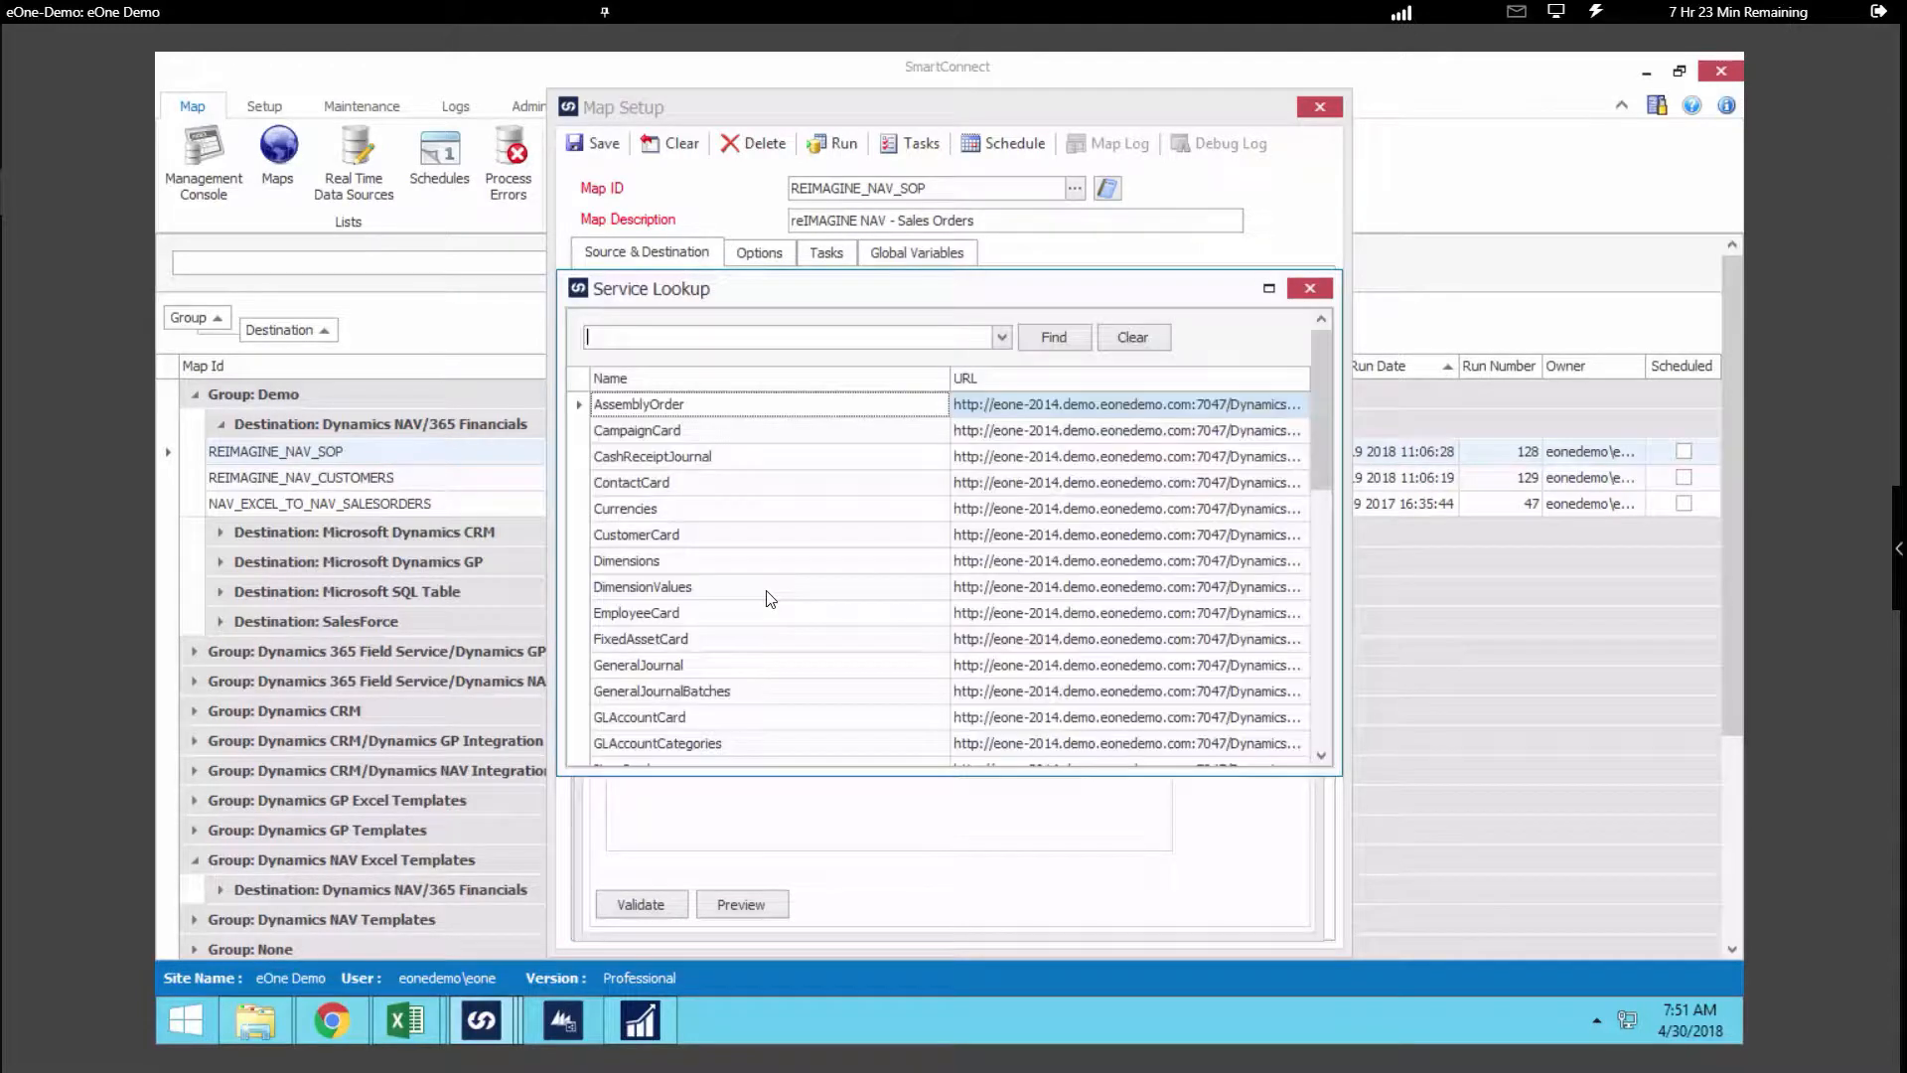
scroll(819, 477, down, 10)
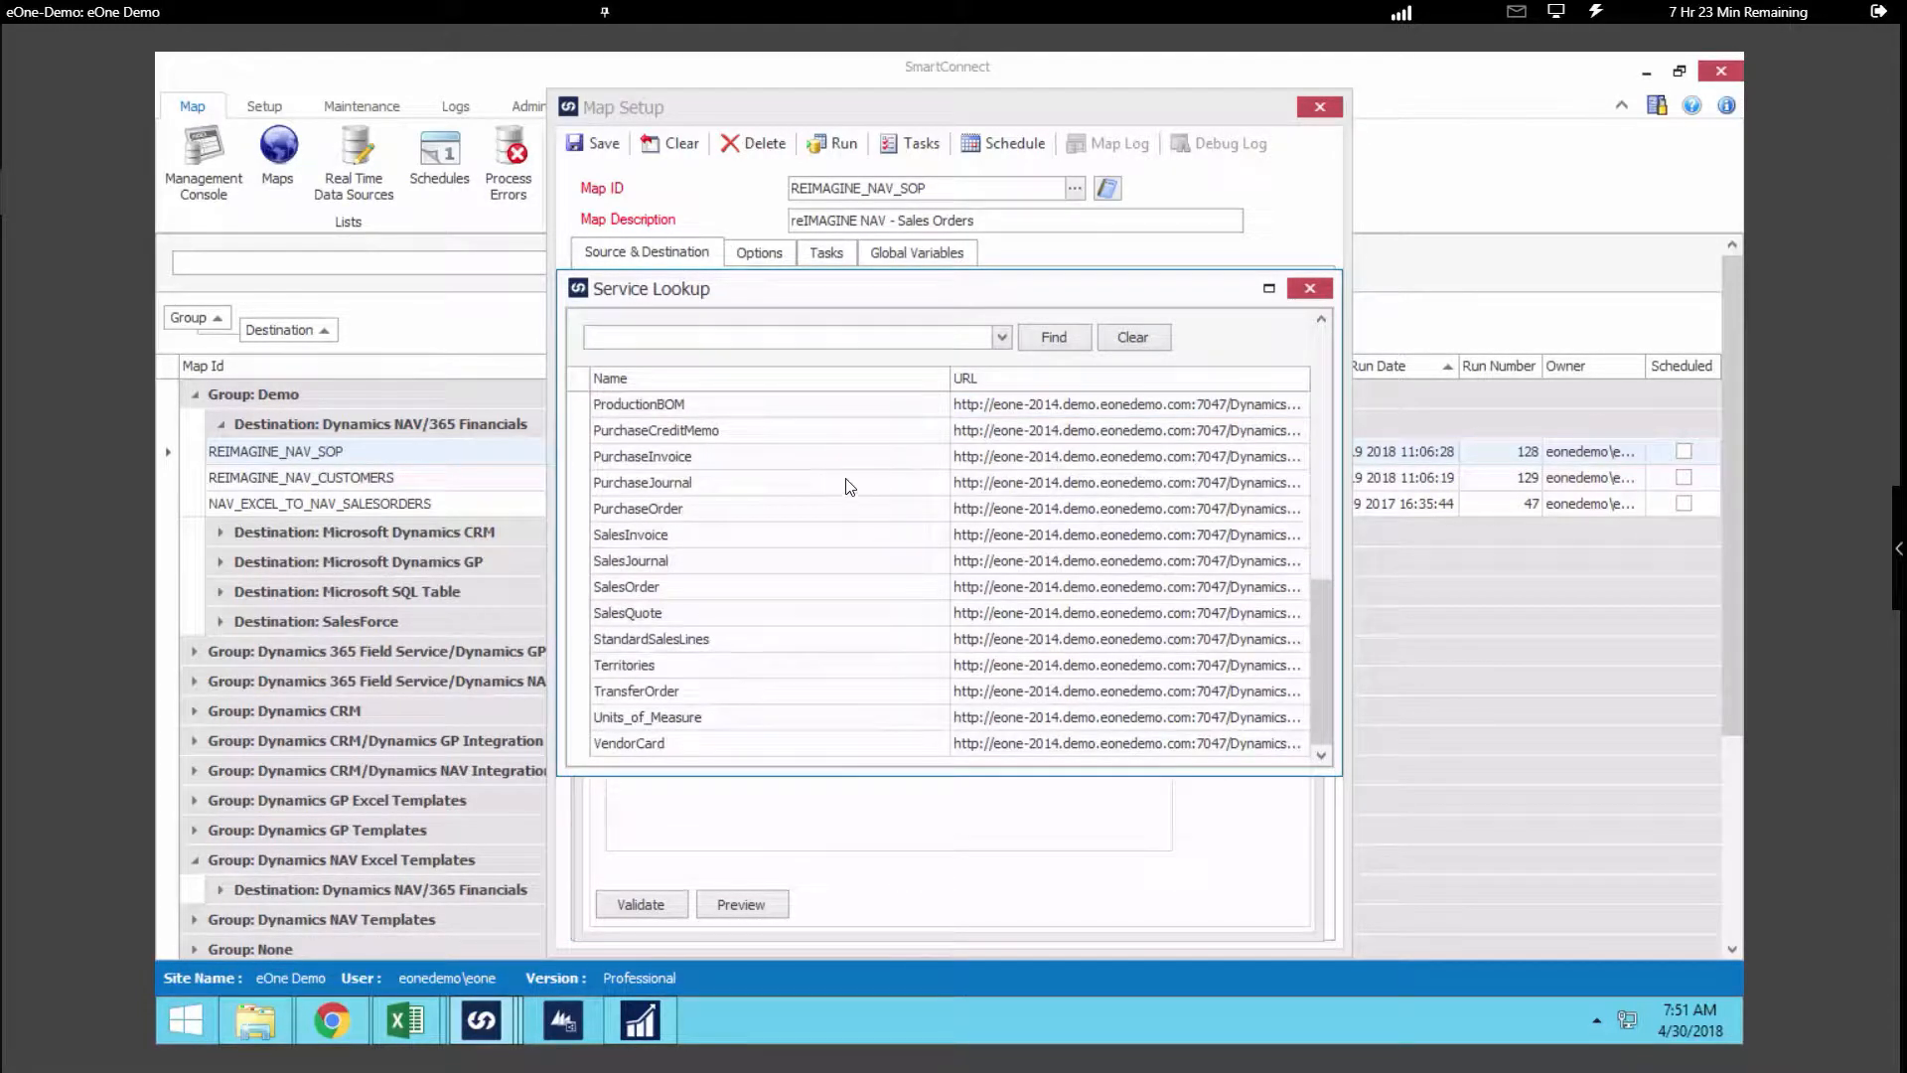
scroll(814, 512, up, 10)
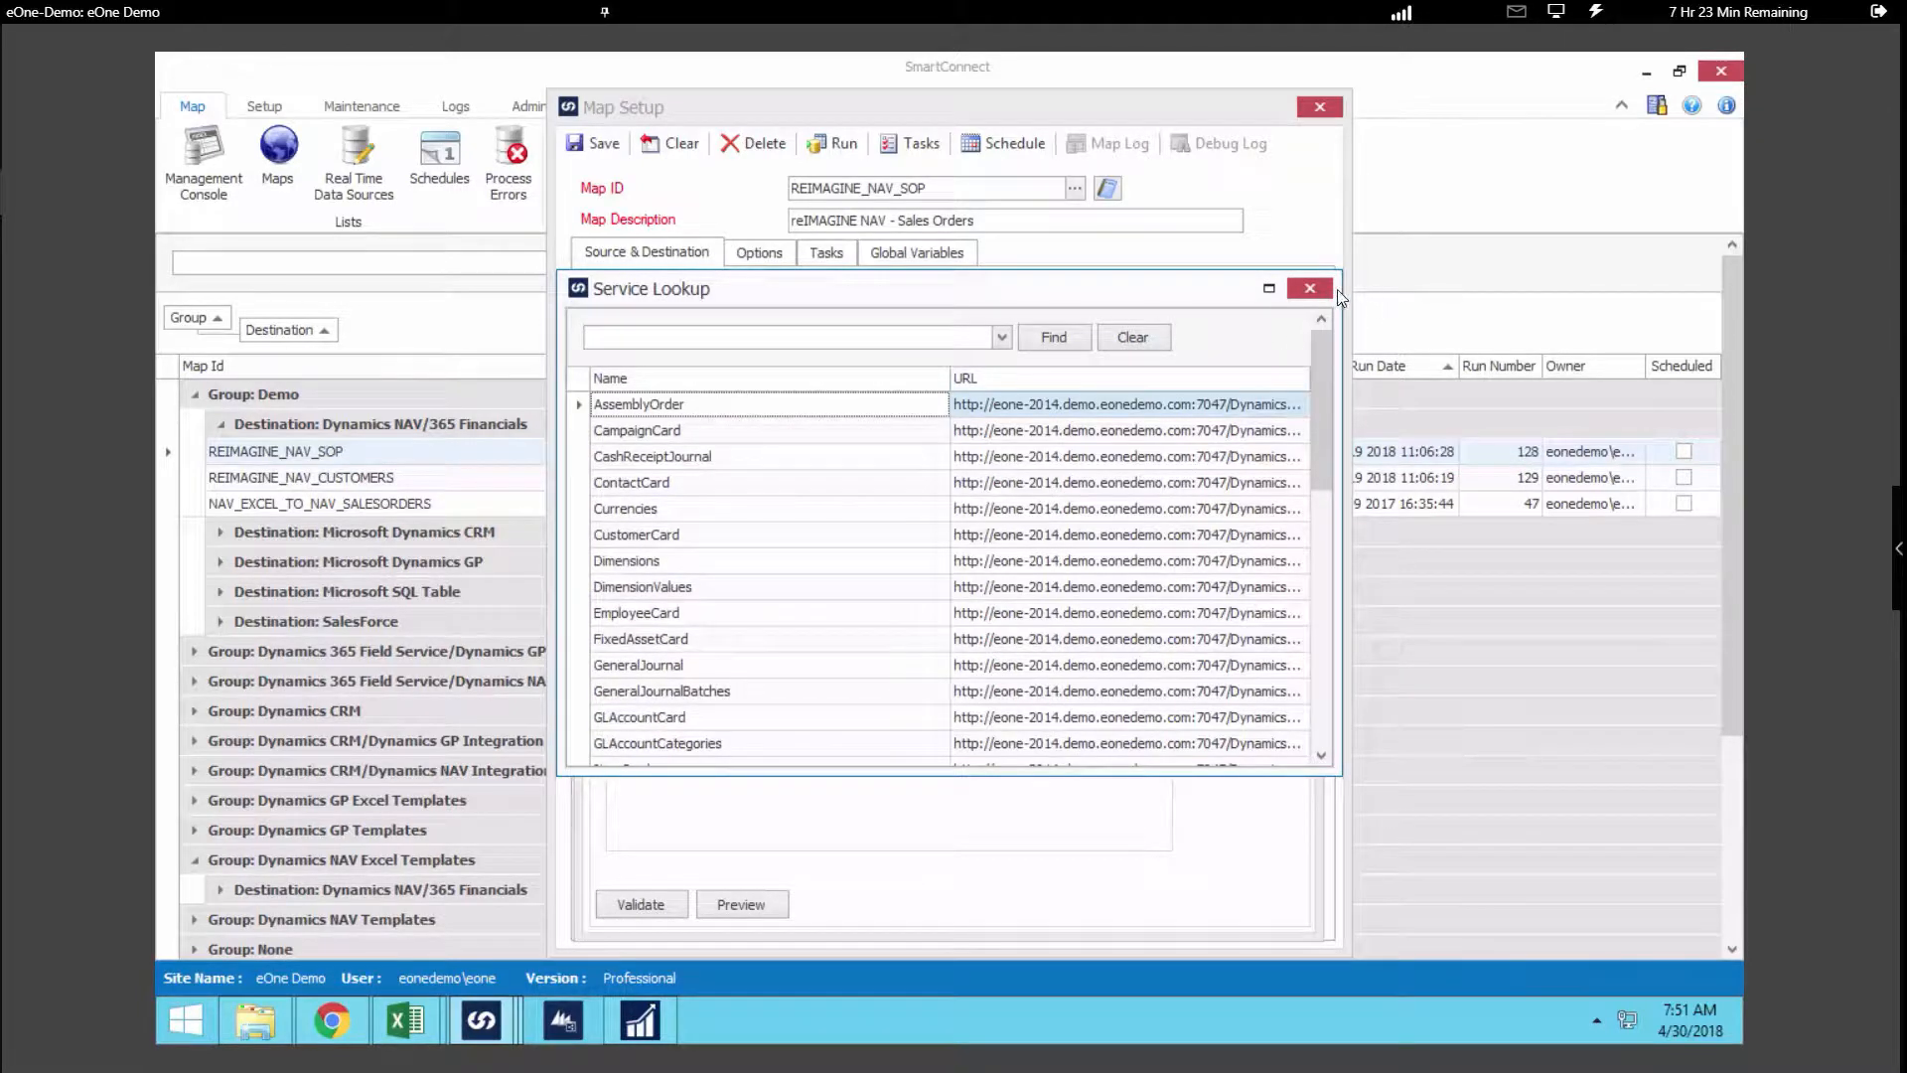
click(1311, 290)
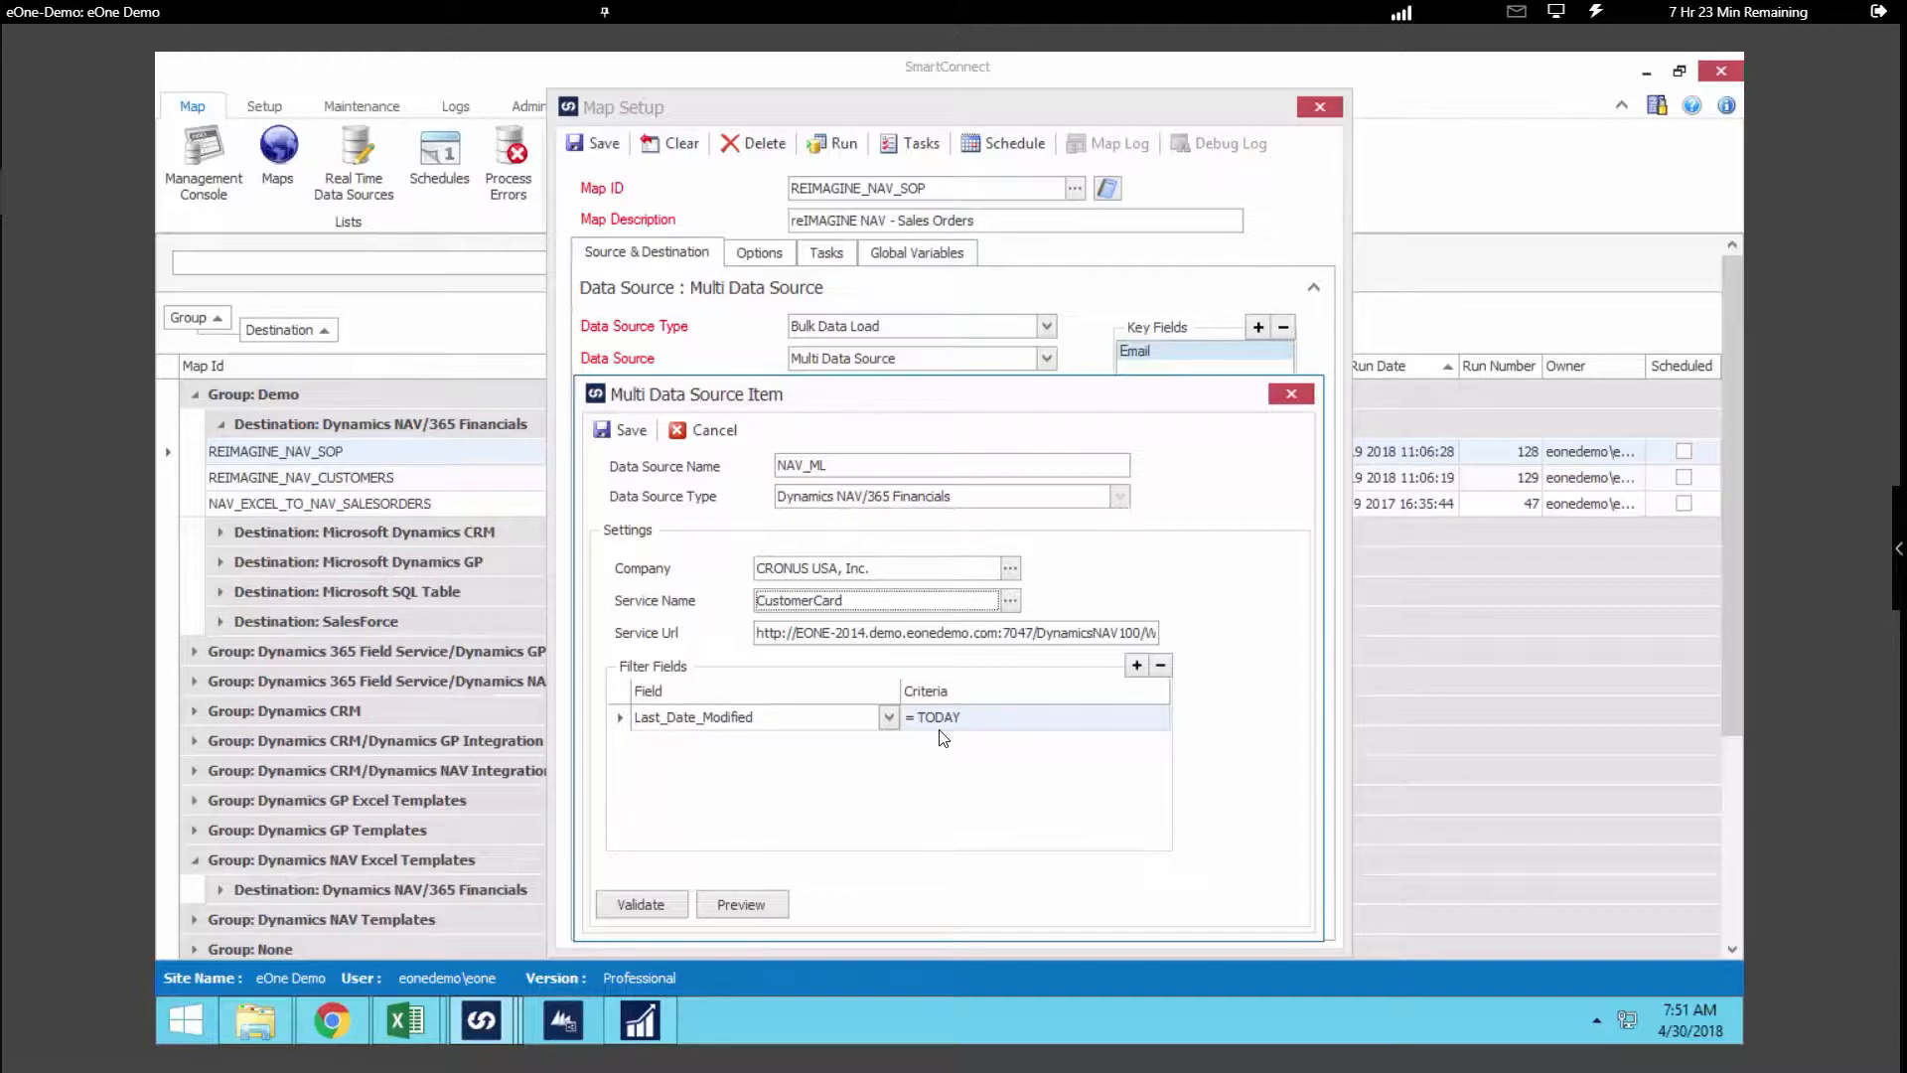
click(730, 432)
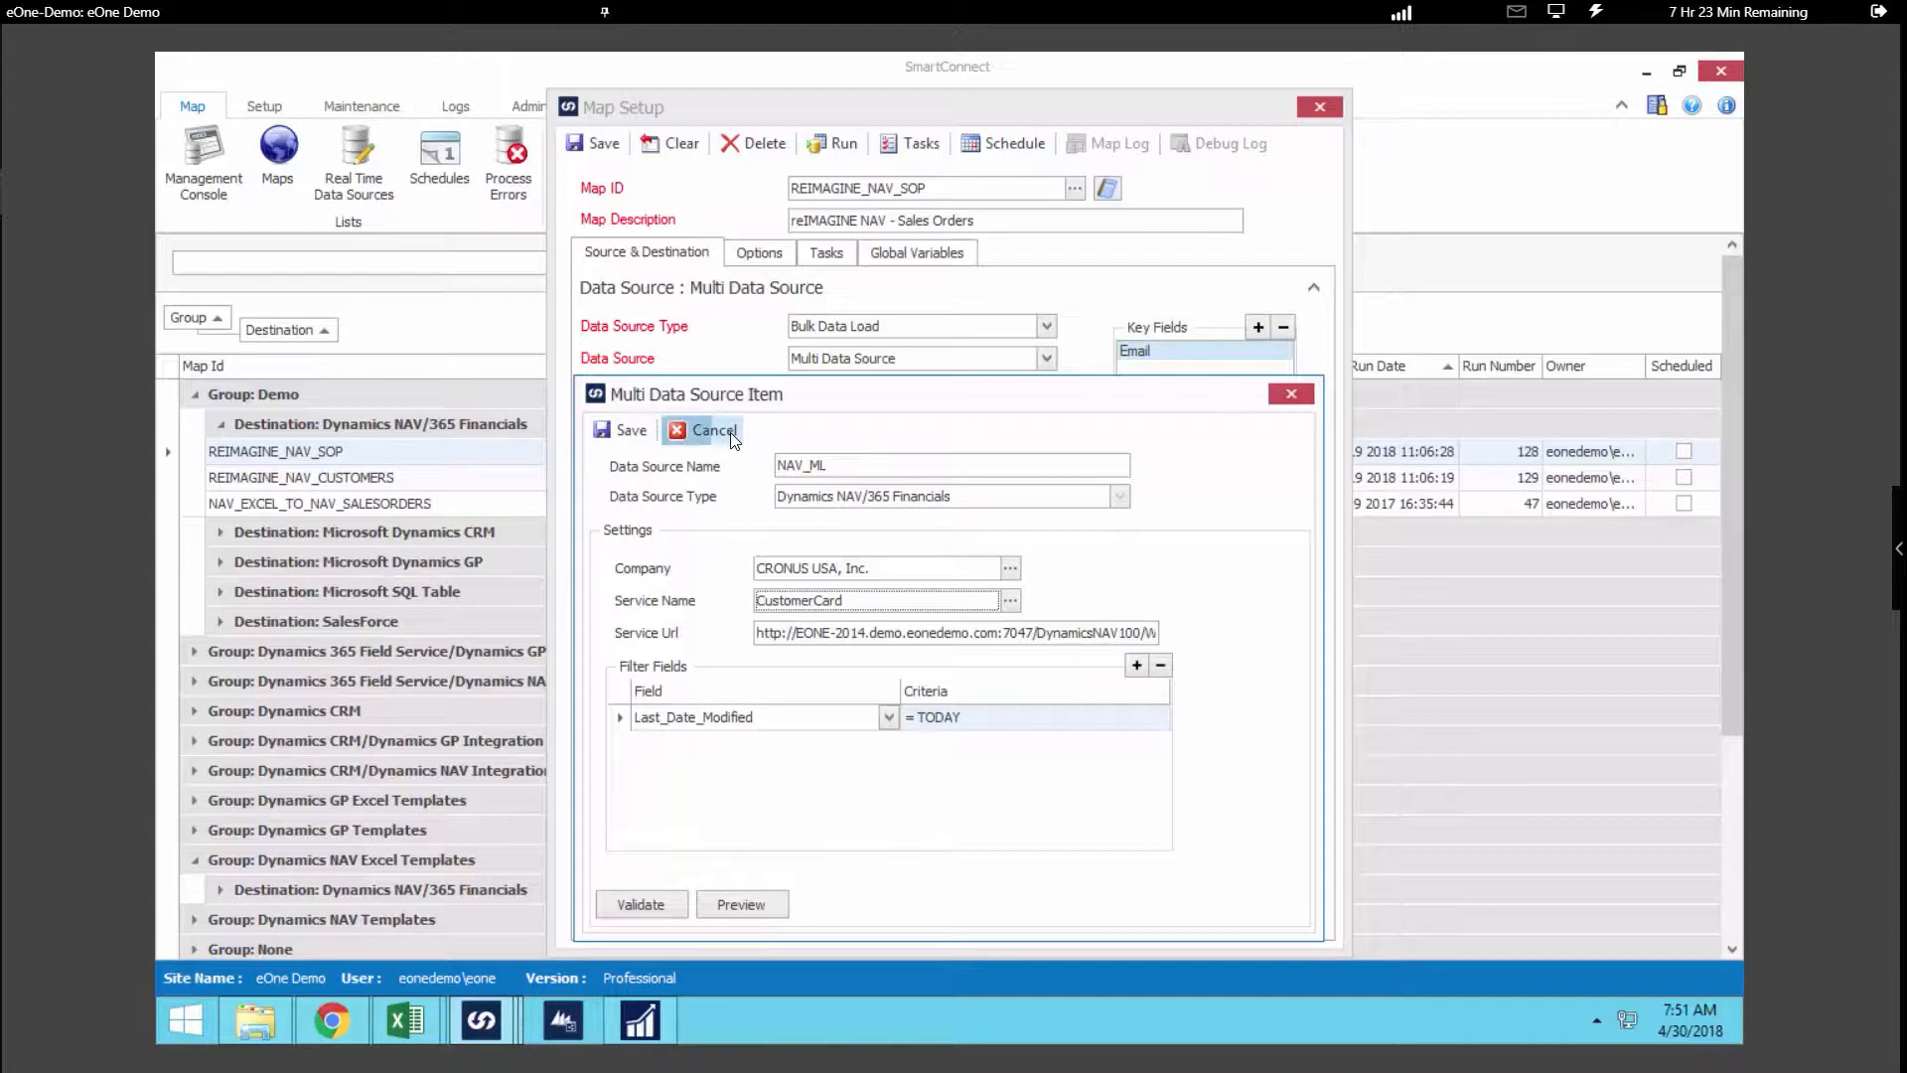
Collapse the data source section, expand the map's destination settings and review the available destination types.
click(846, 298)
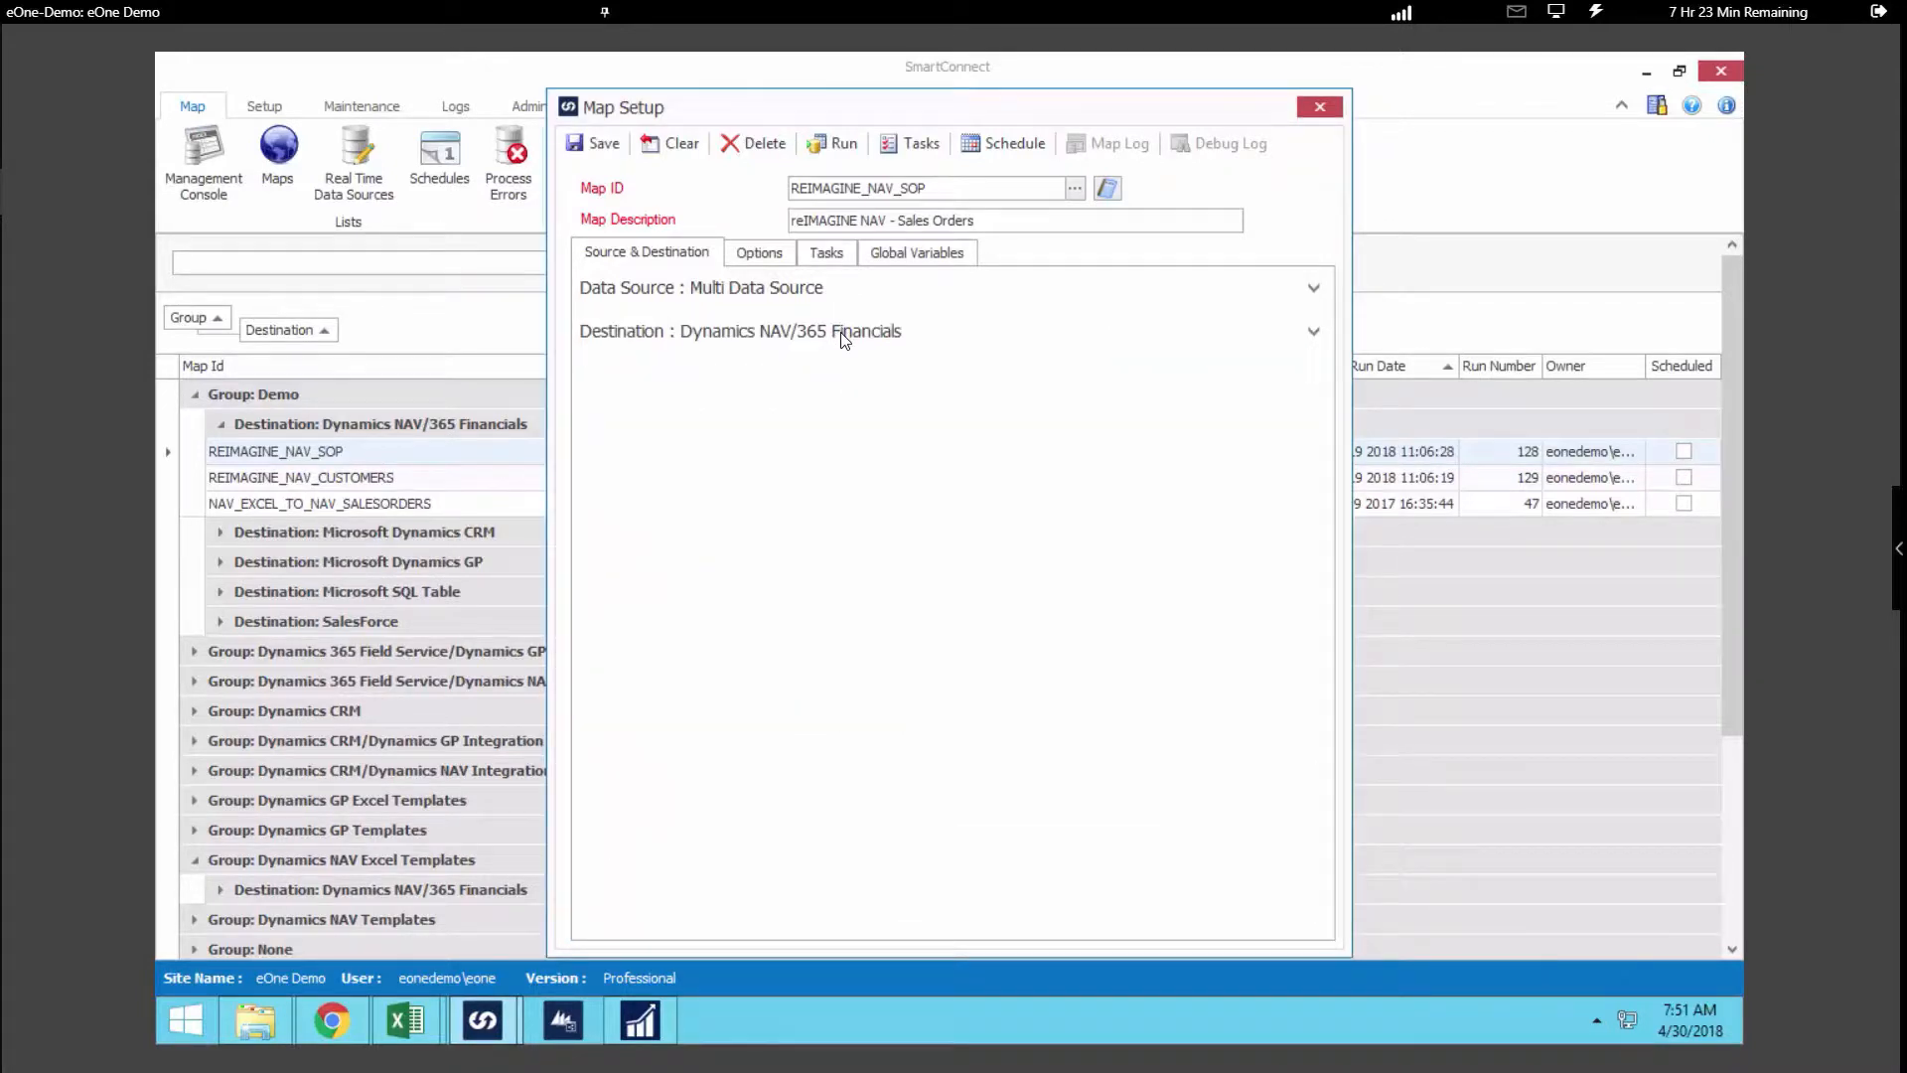
click(842, 337)
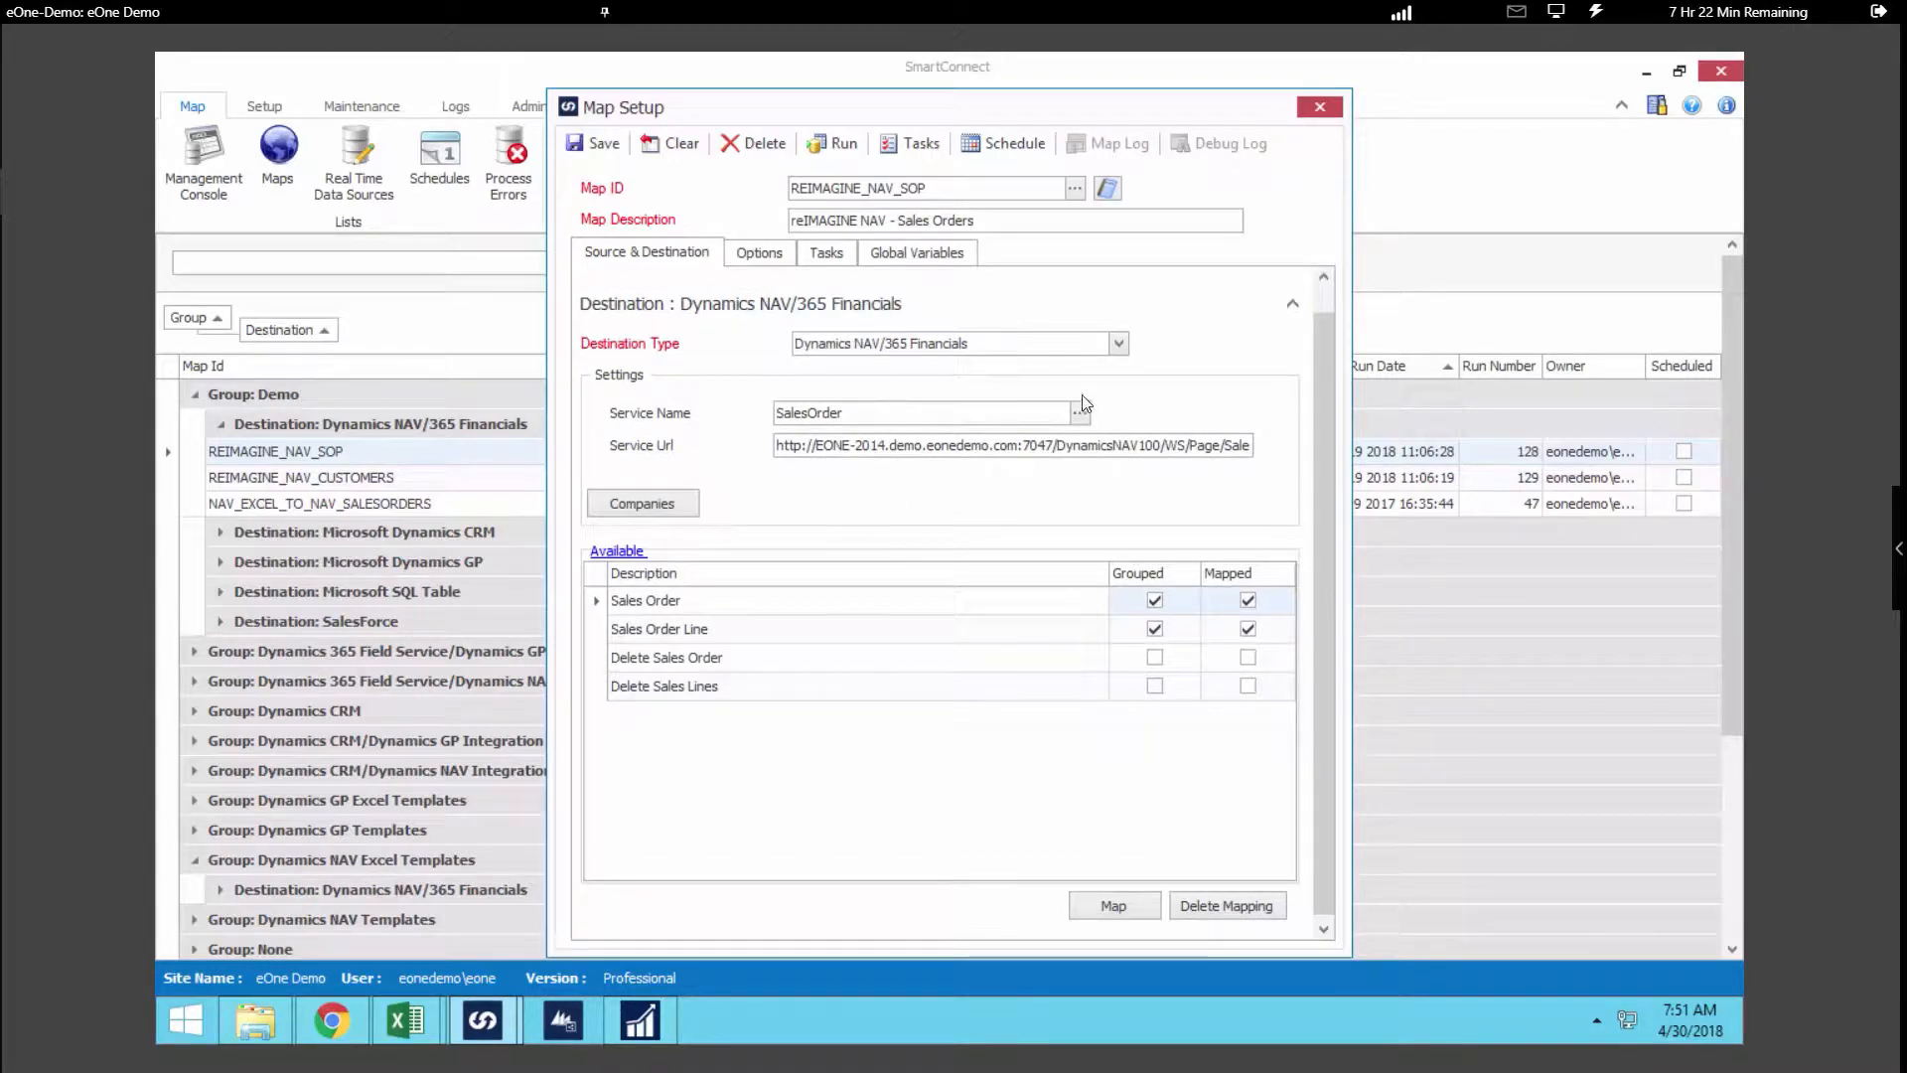
click(1119, 344)
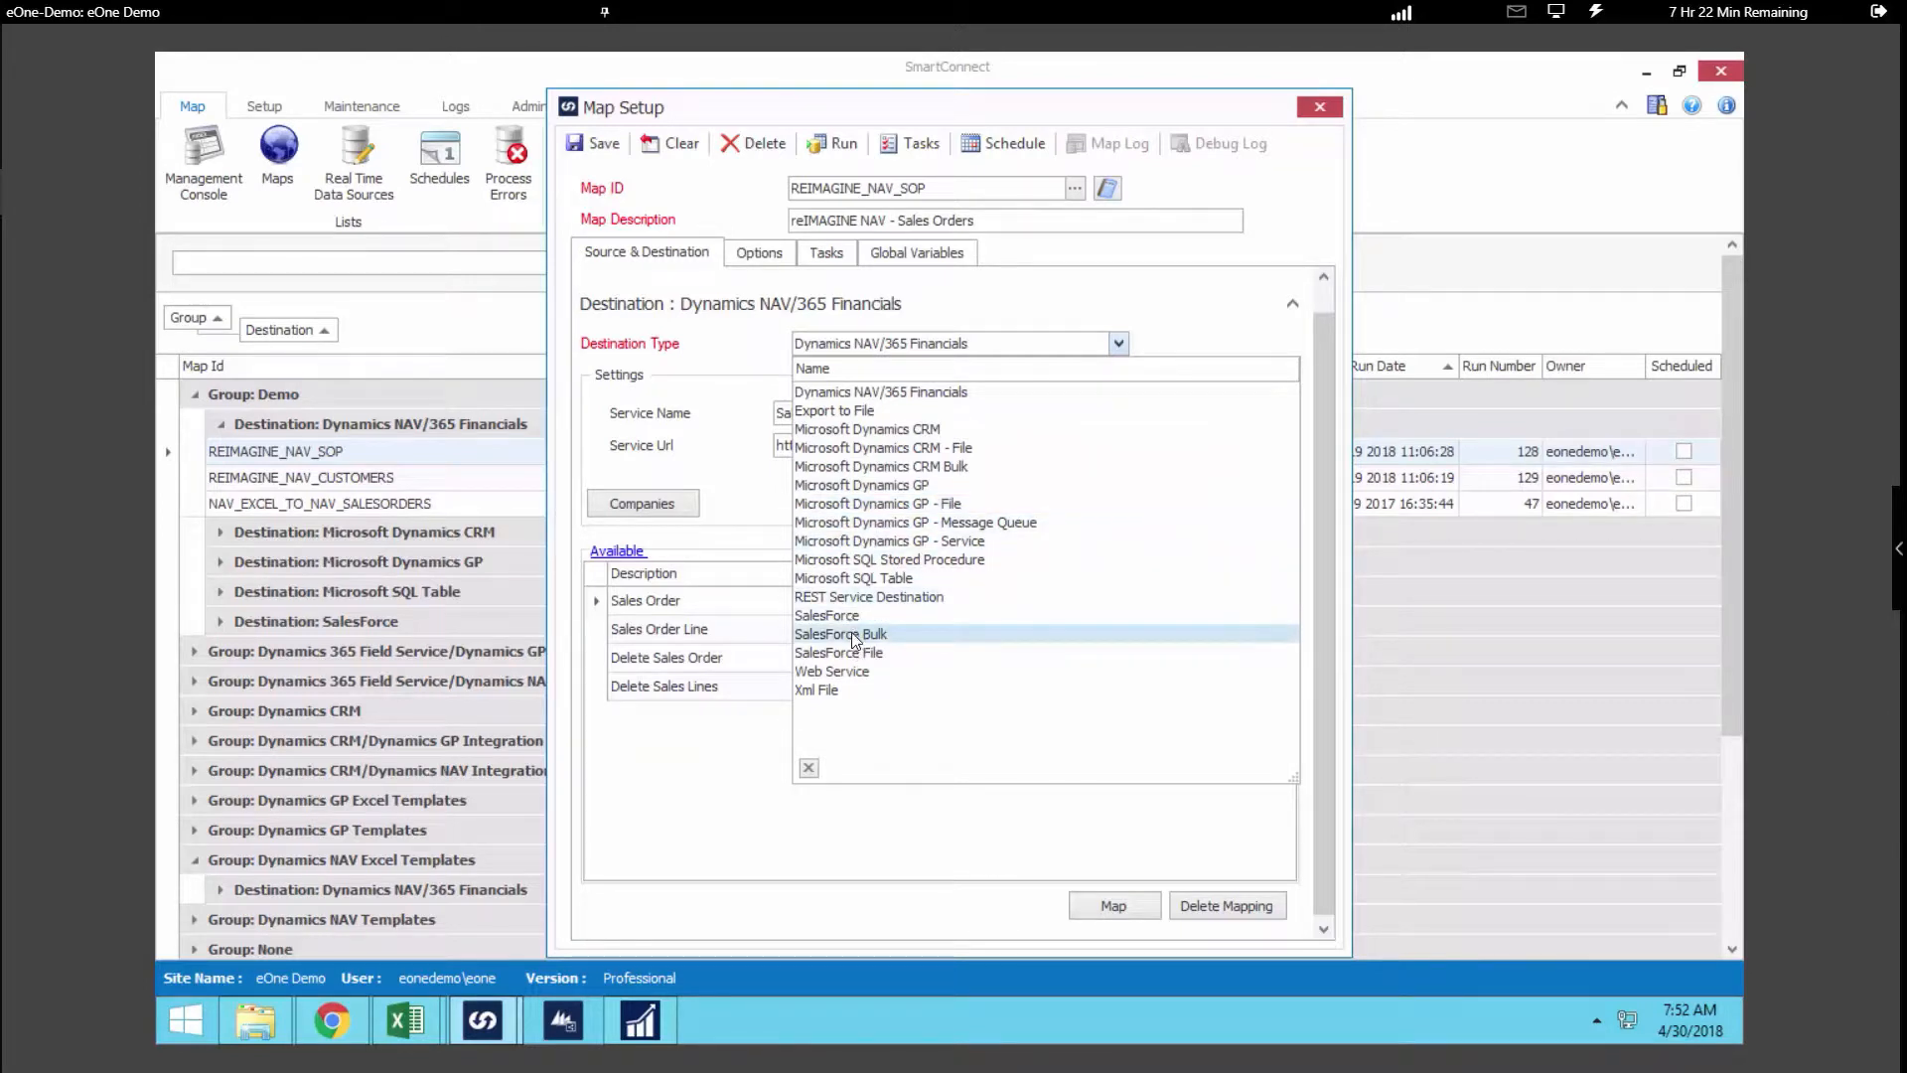
click(730, 403)
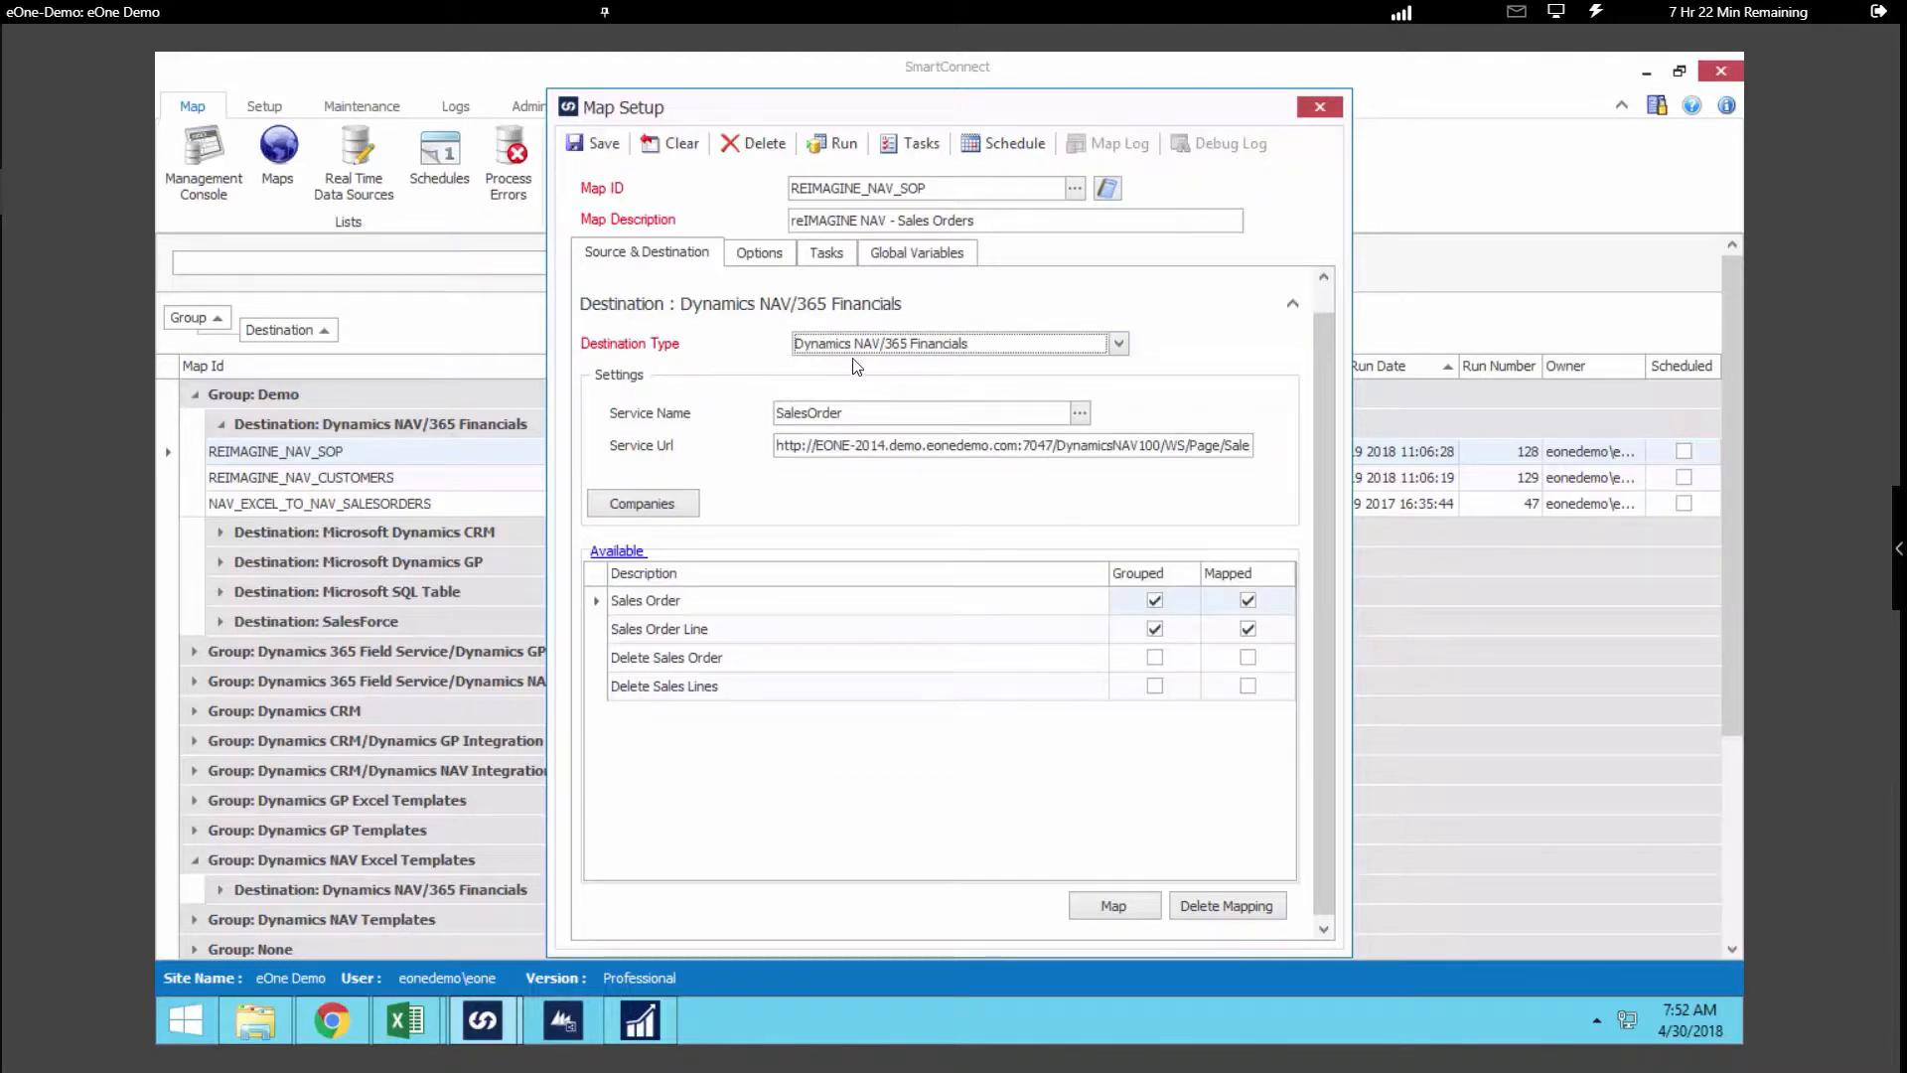
Look through the services available for the Dynamics NAV/365 Financials destination, keeping SalesOrder.
click(1081, 413)
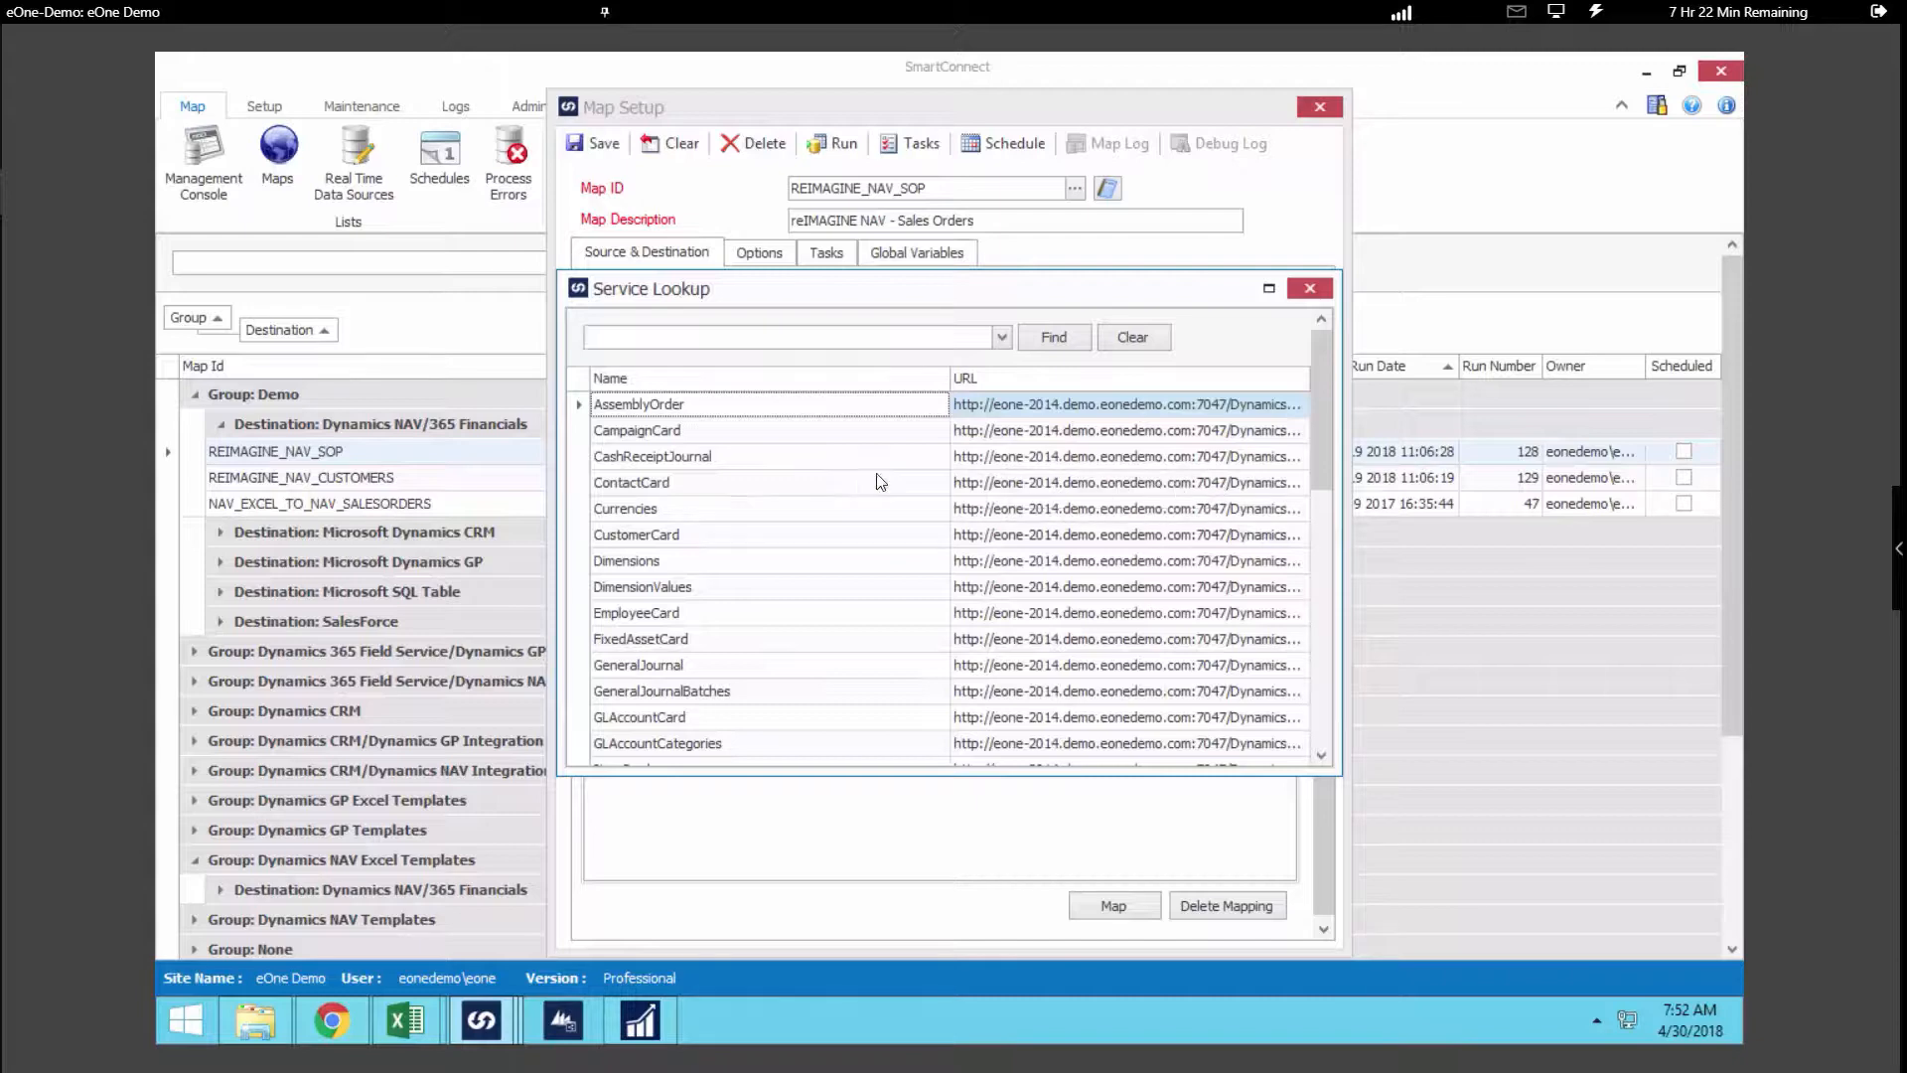
scroll(805, 497, down, 2)
scroll(806, 497, down, 5)
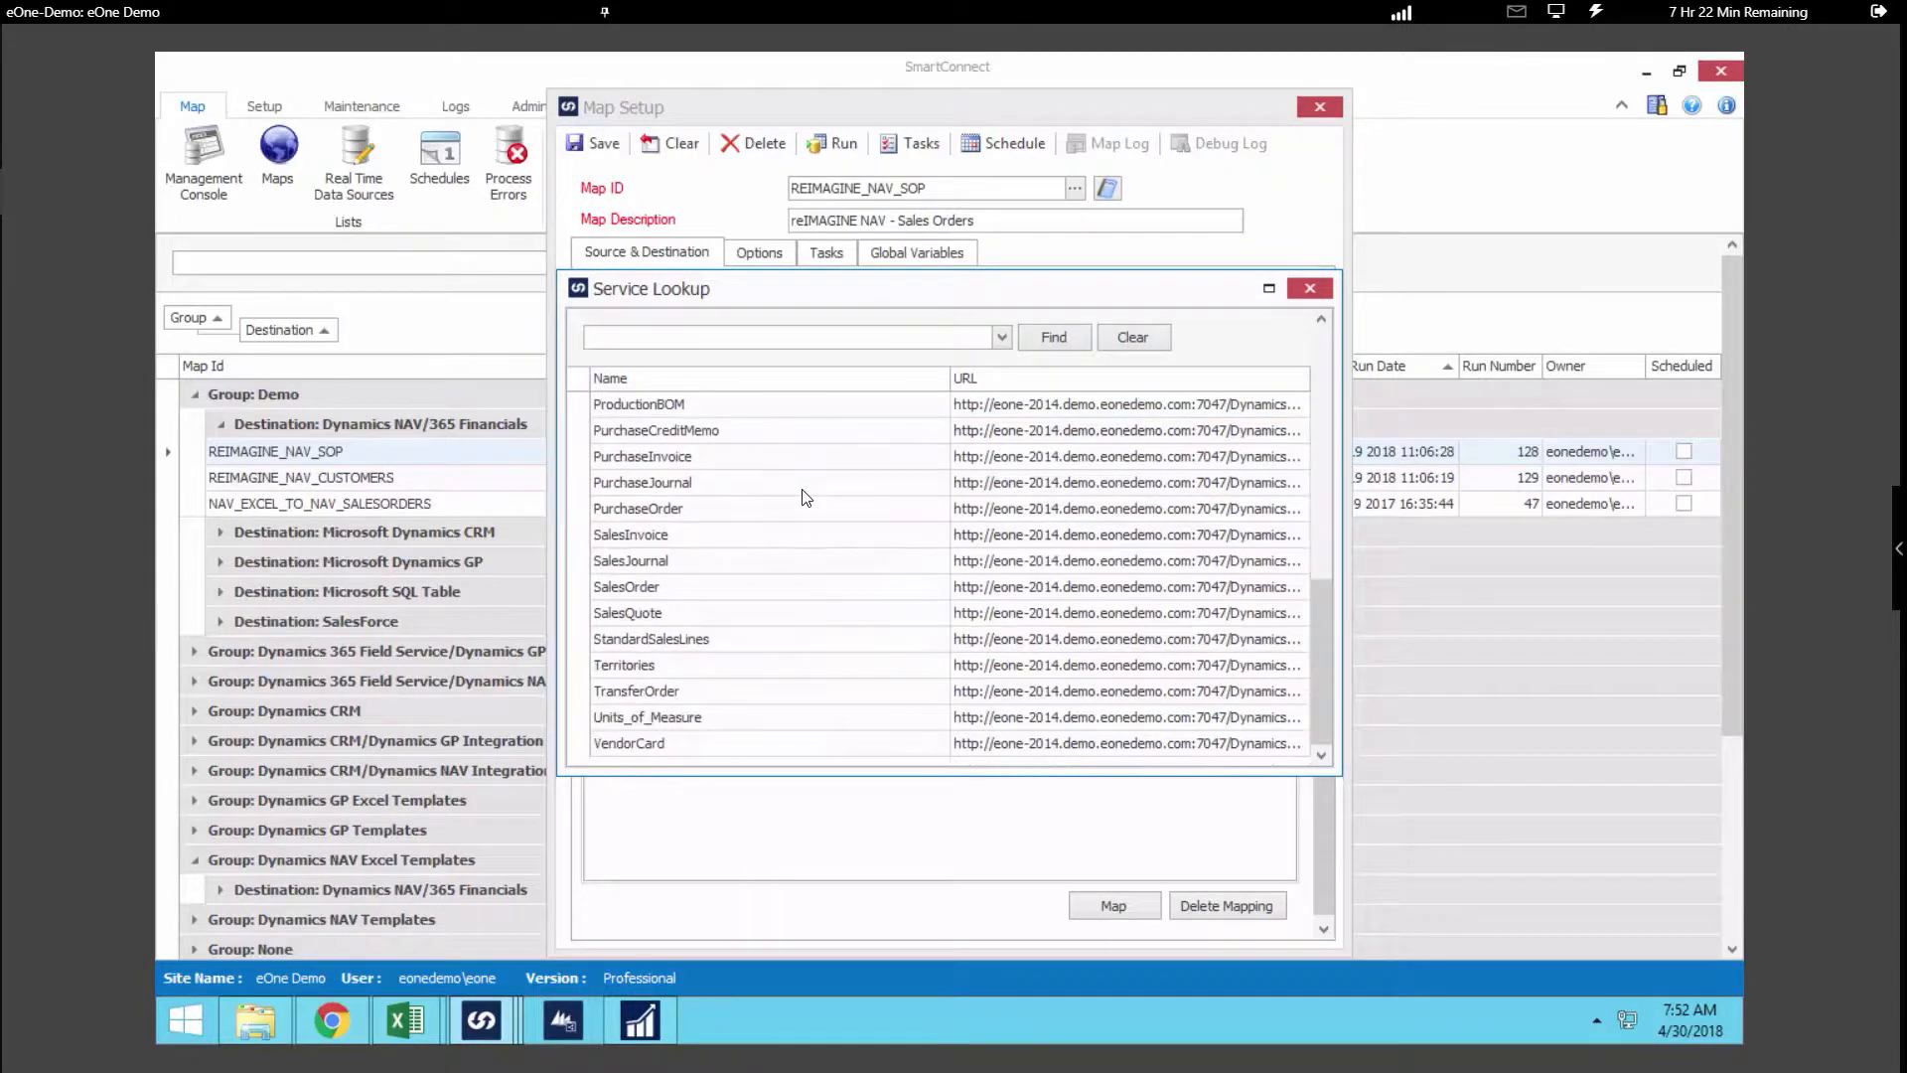
scroll(853, 502, up, 10)
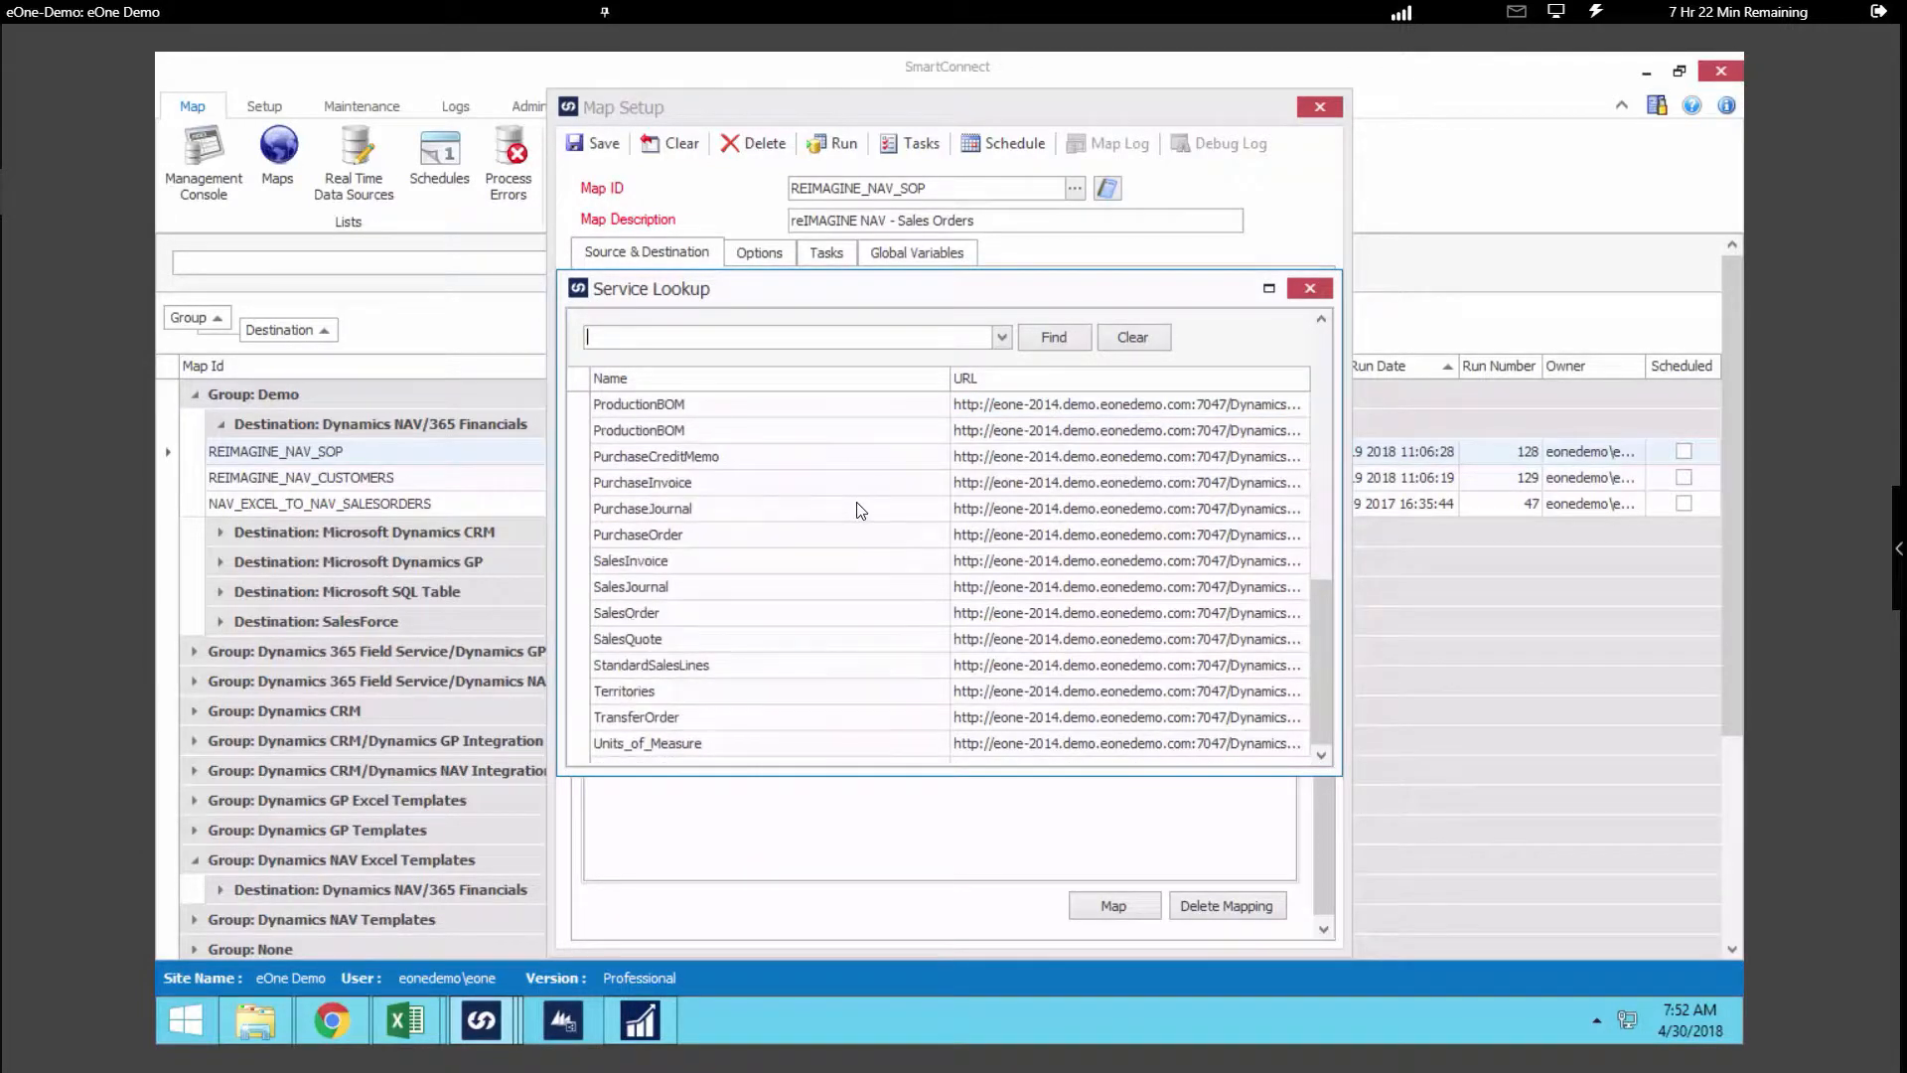
click(1310, 288)
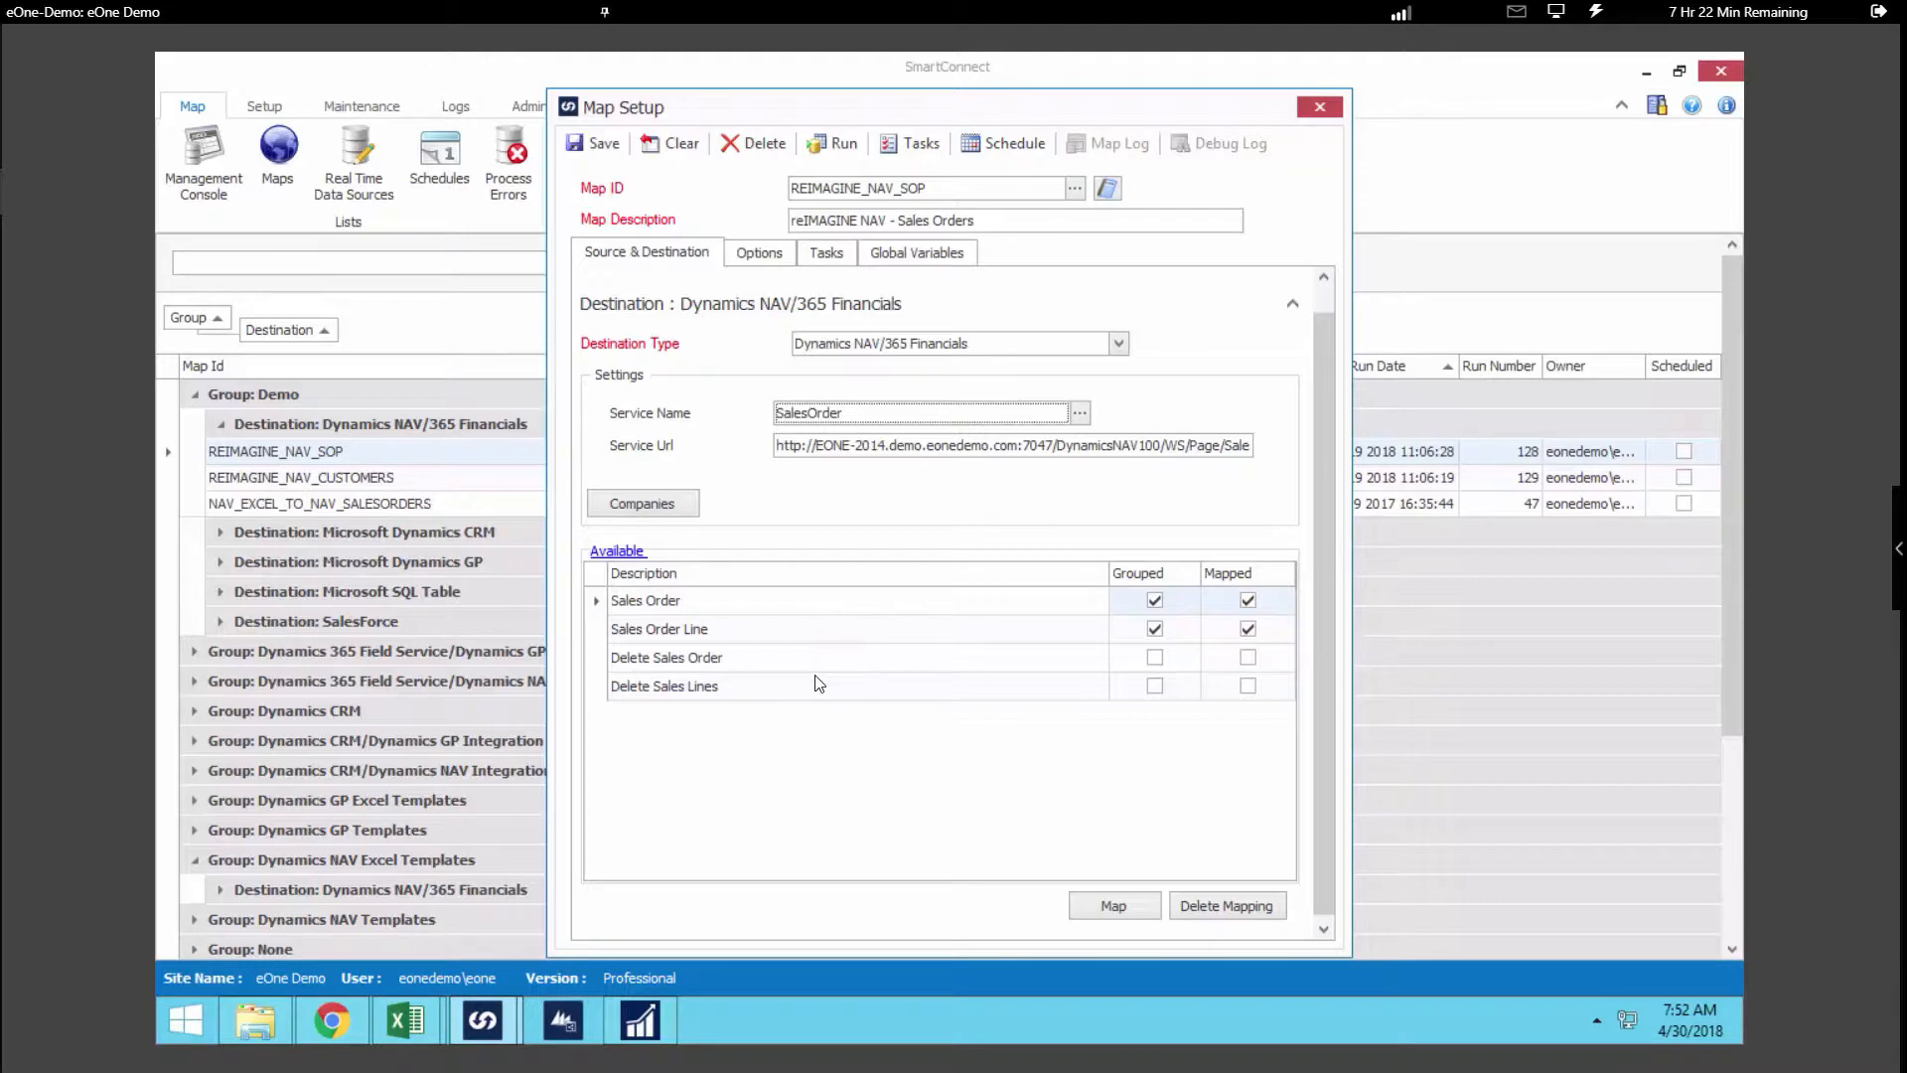
Open the field mapping for Sales Order and widen the destination columns area.
click(778, 602)
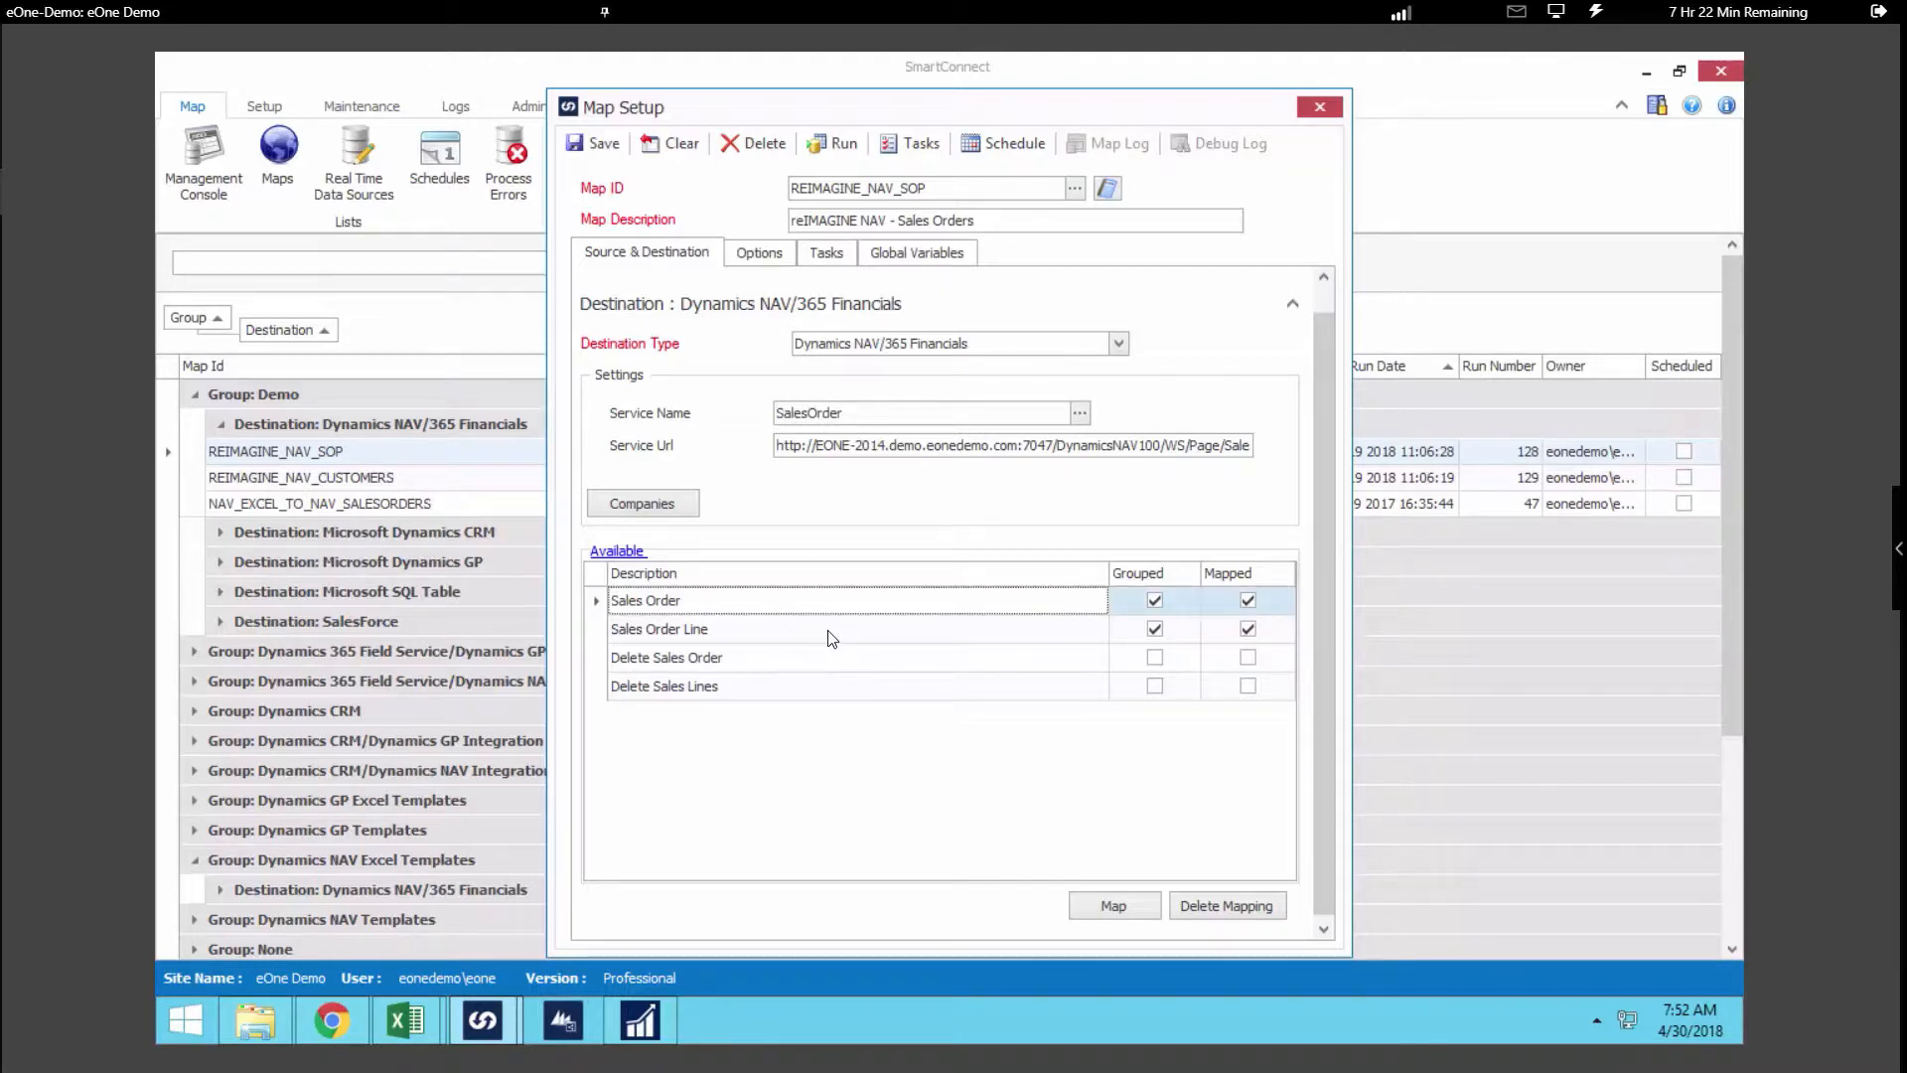
click(1107, 911)
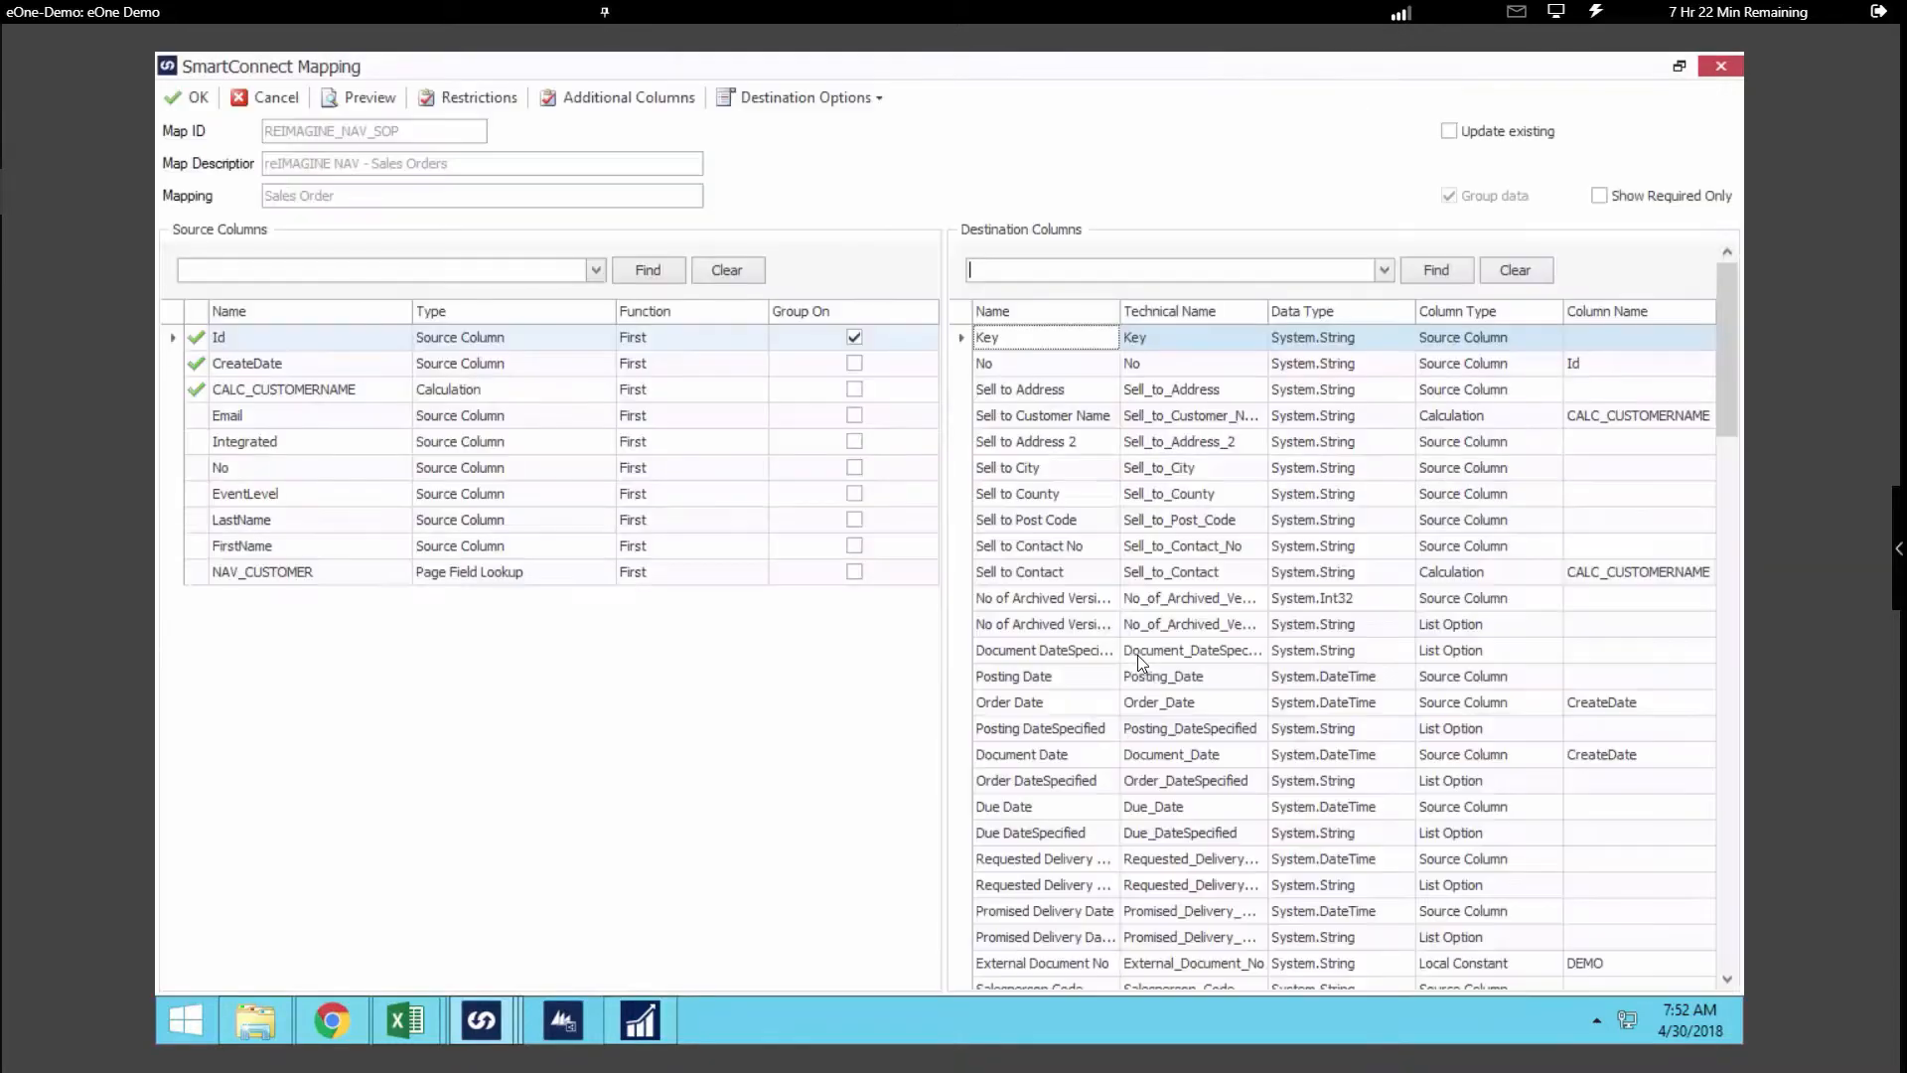
drag(947, 383, 907, 378)
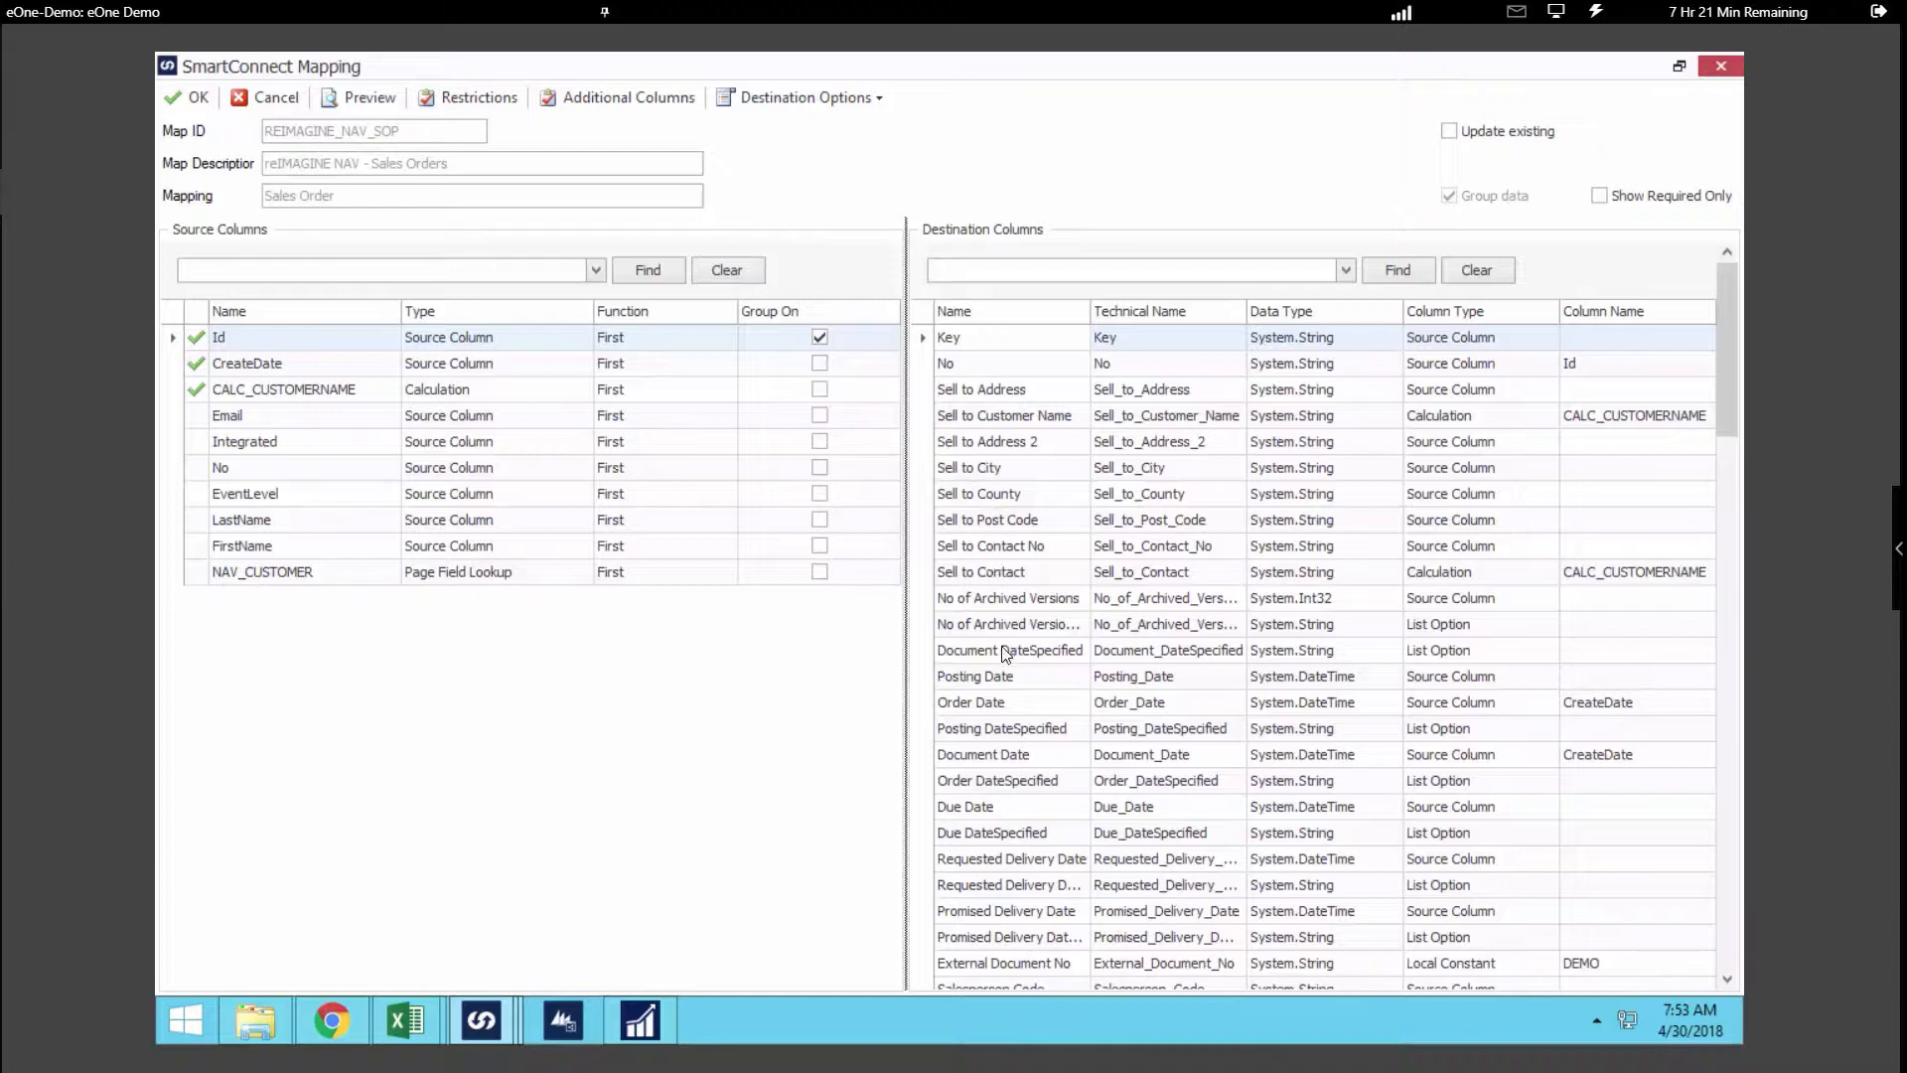
Map the No source column to the Campaign No destination column, and clear that mapping again.
scroll(1010, 670, down, 1)
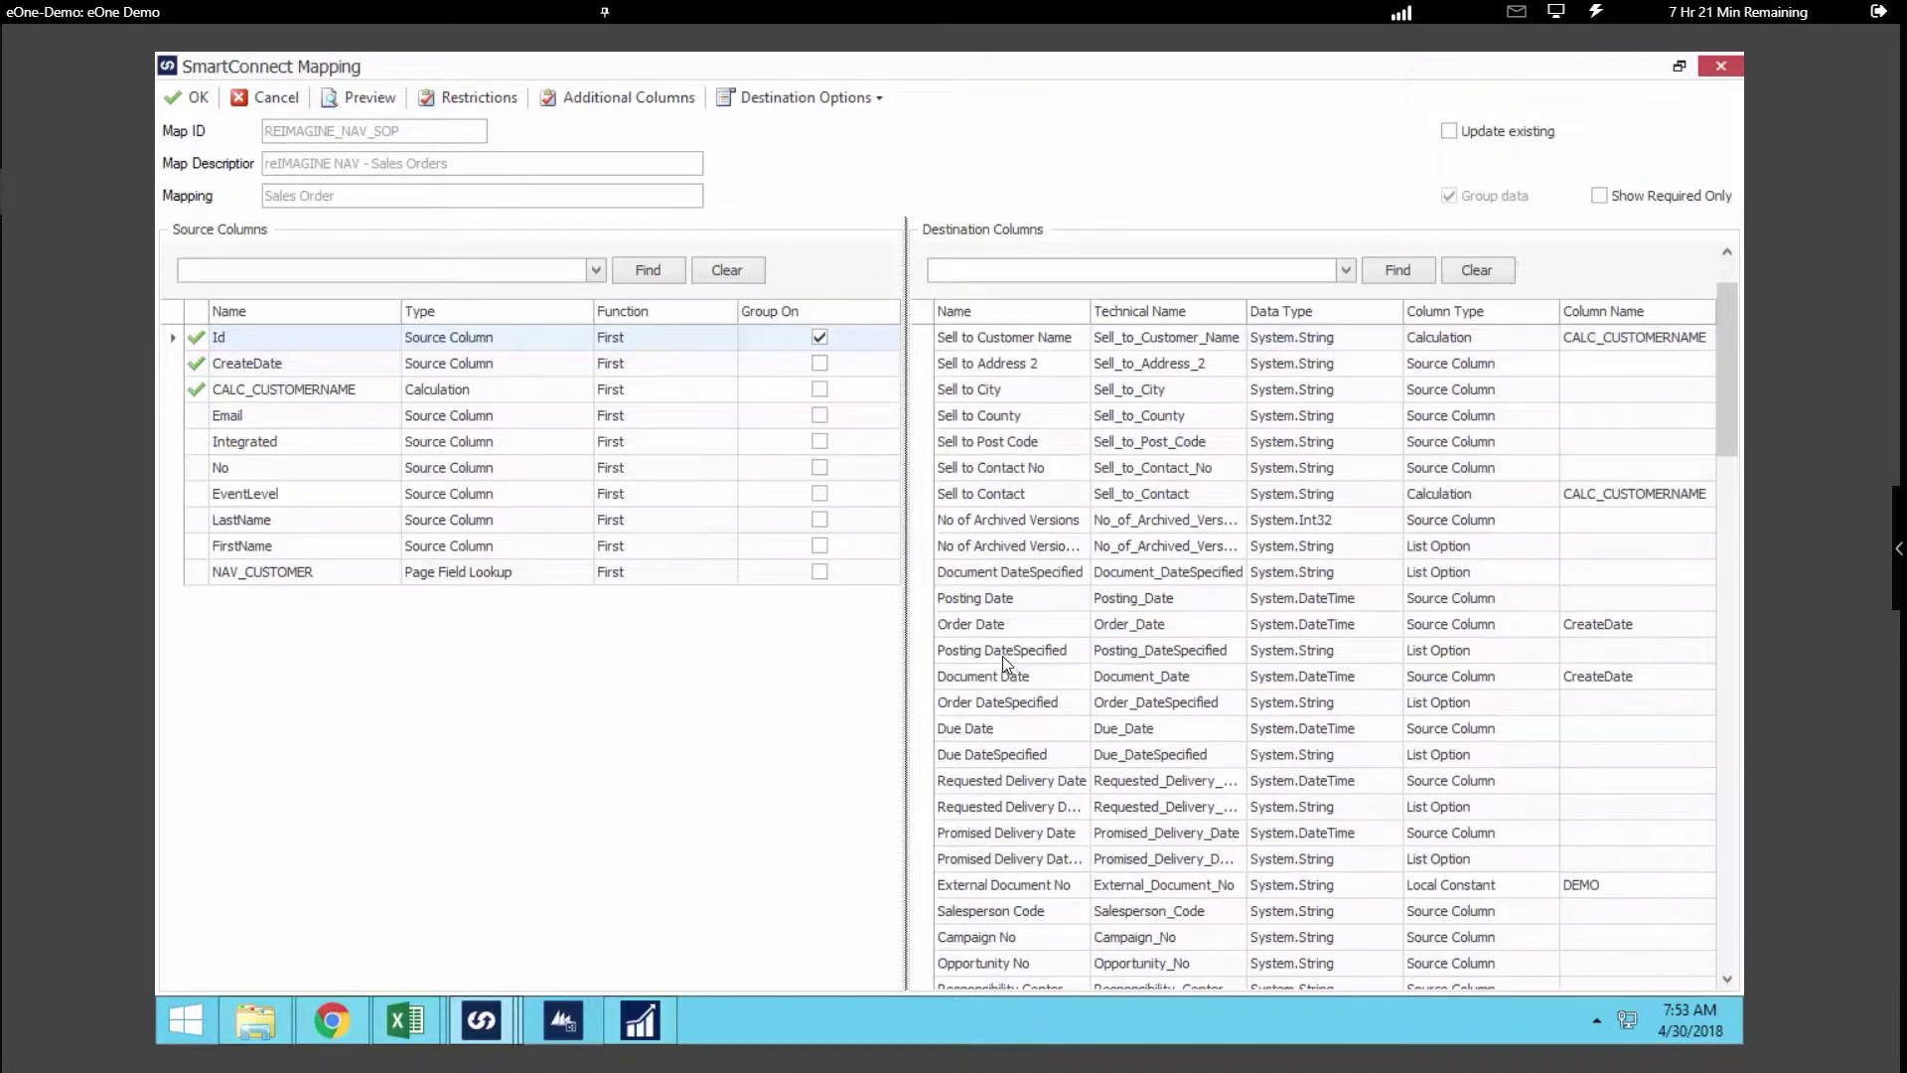
click(264, 470)
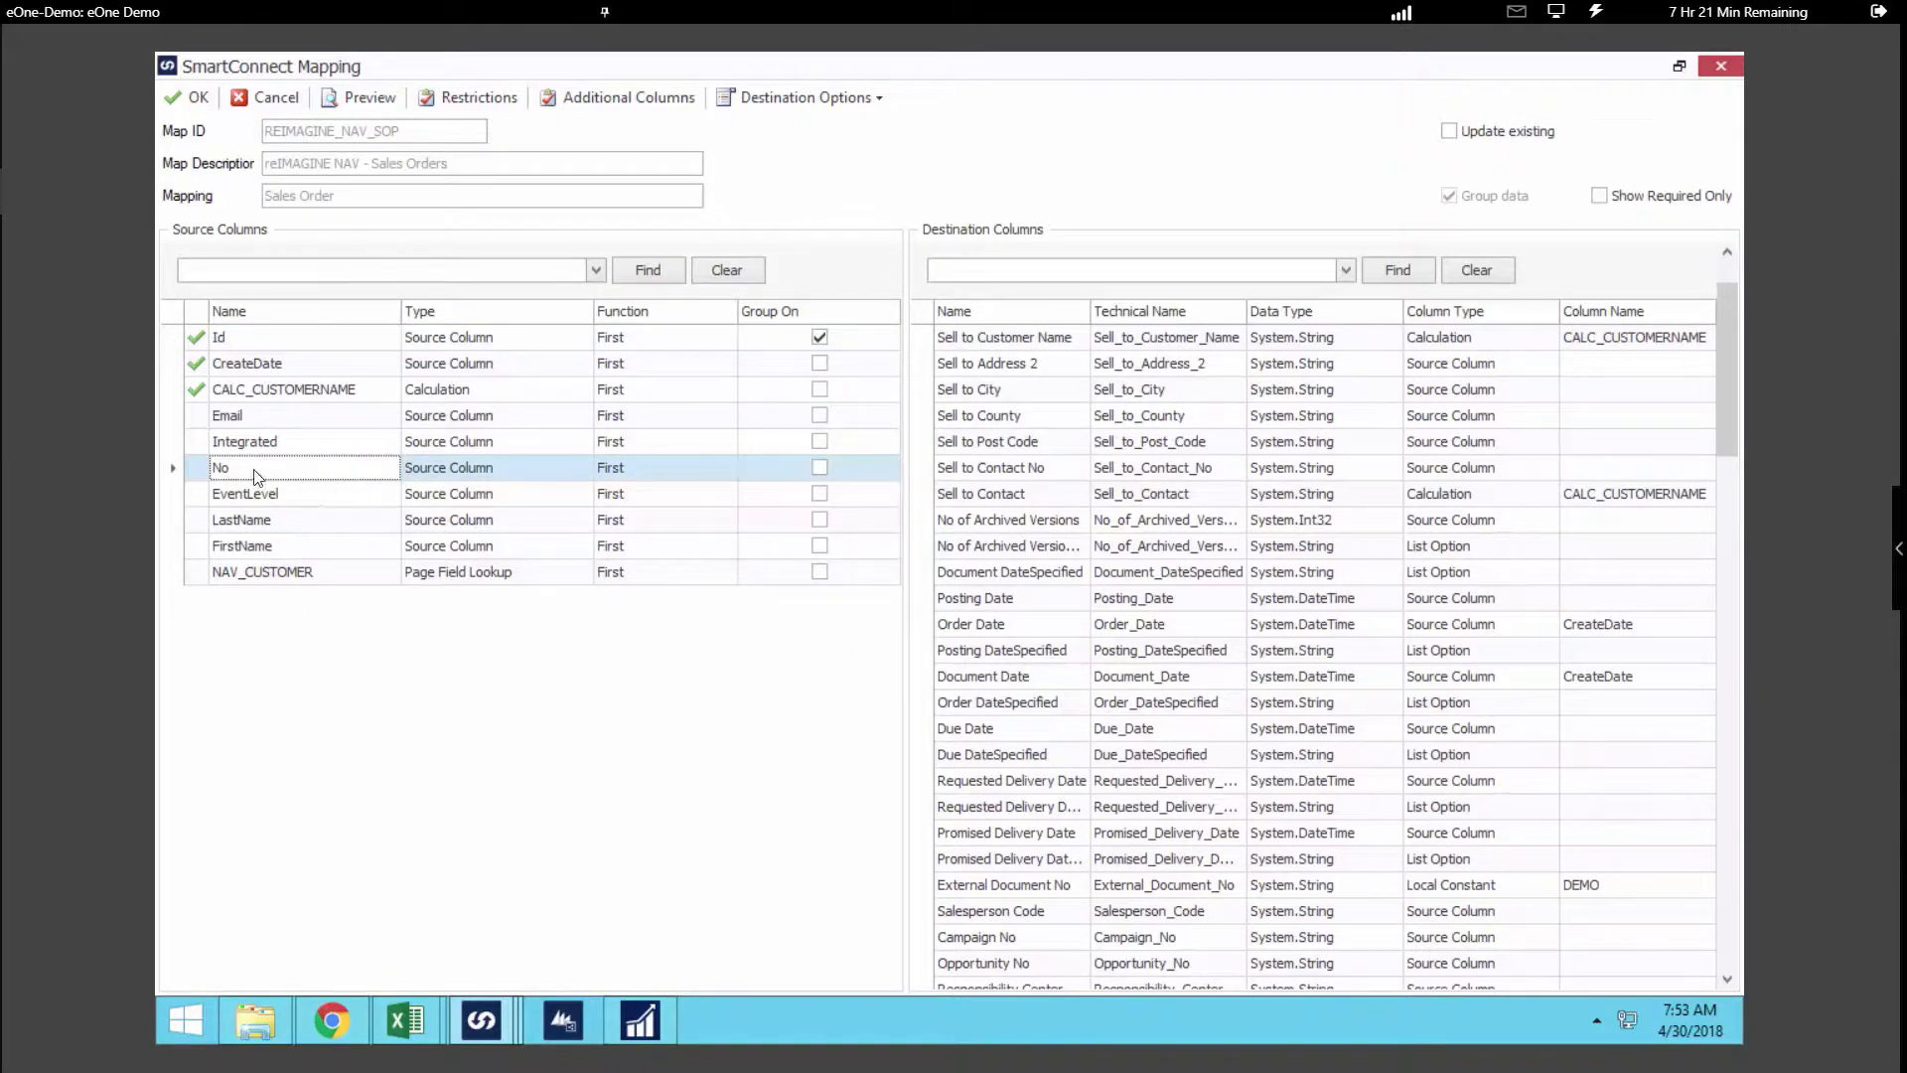
double_click(1039, 941)
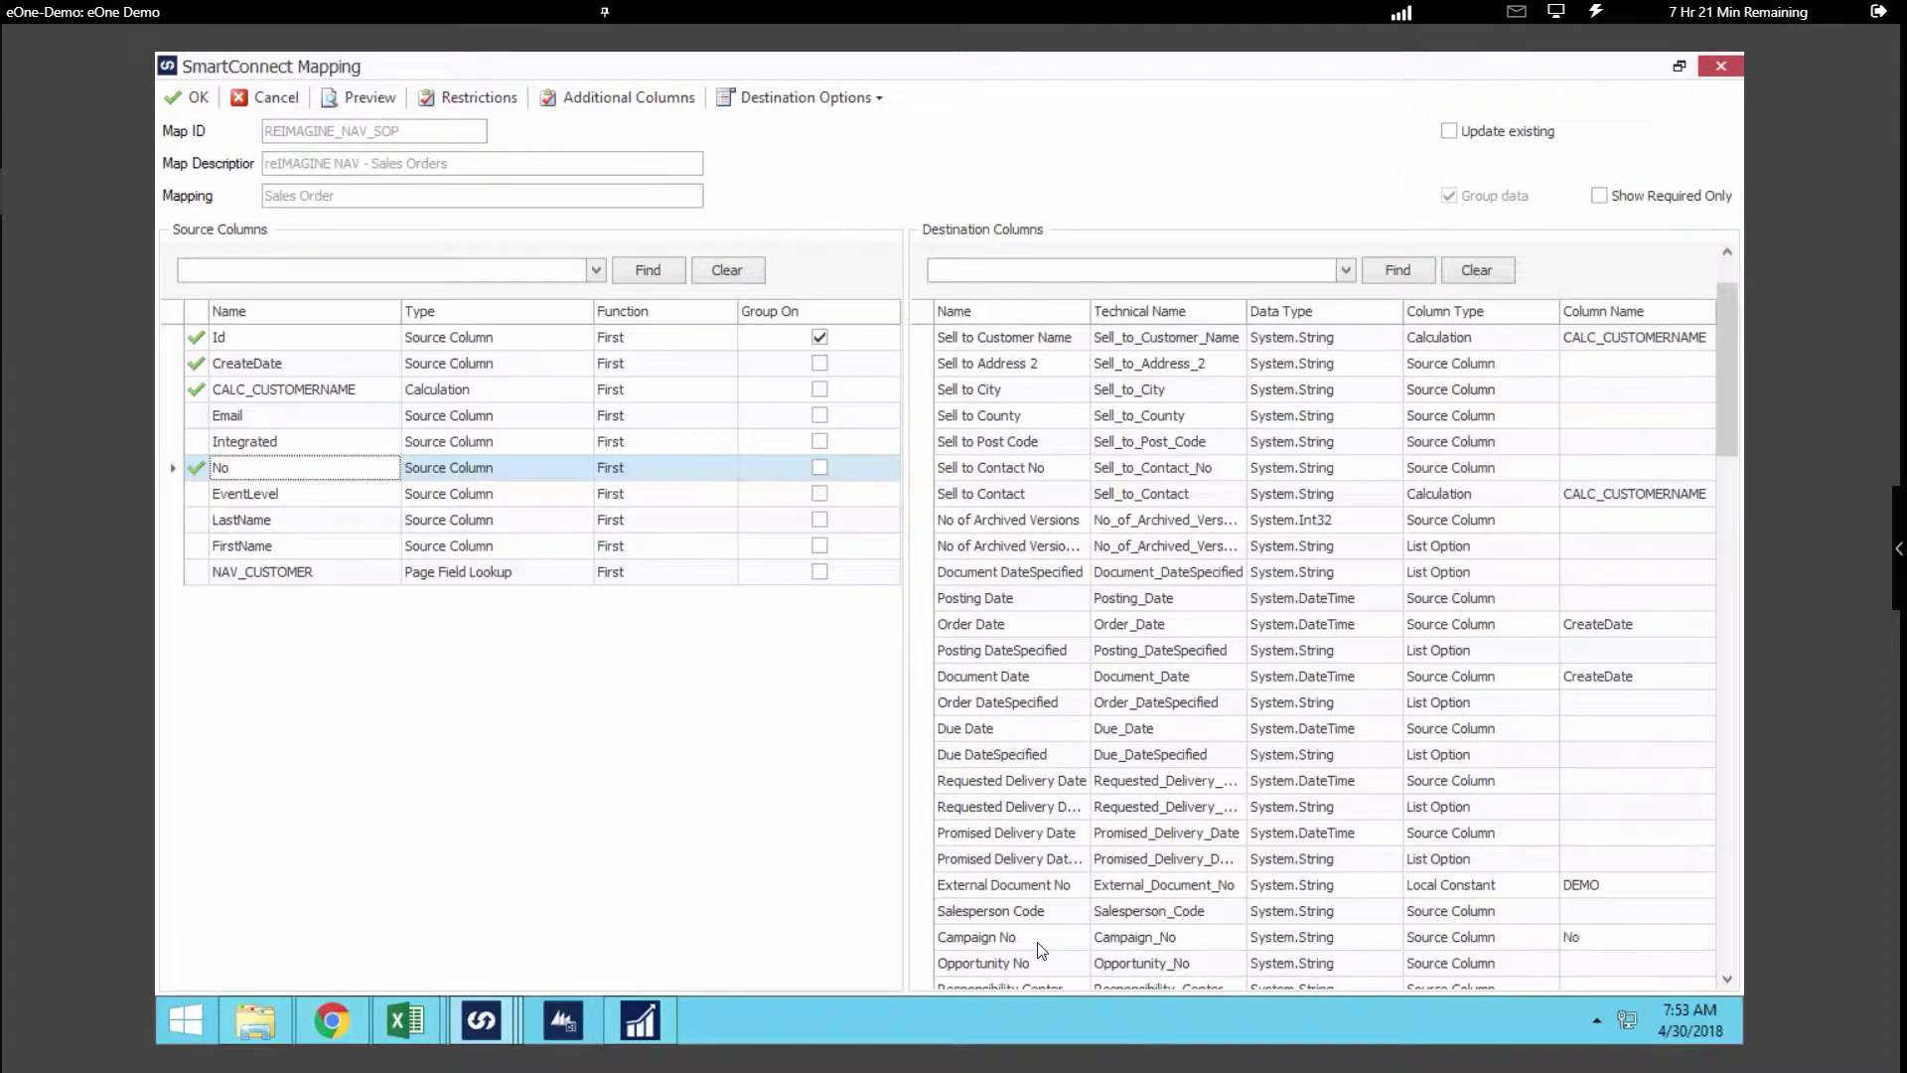
click(1590, 945)
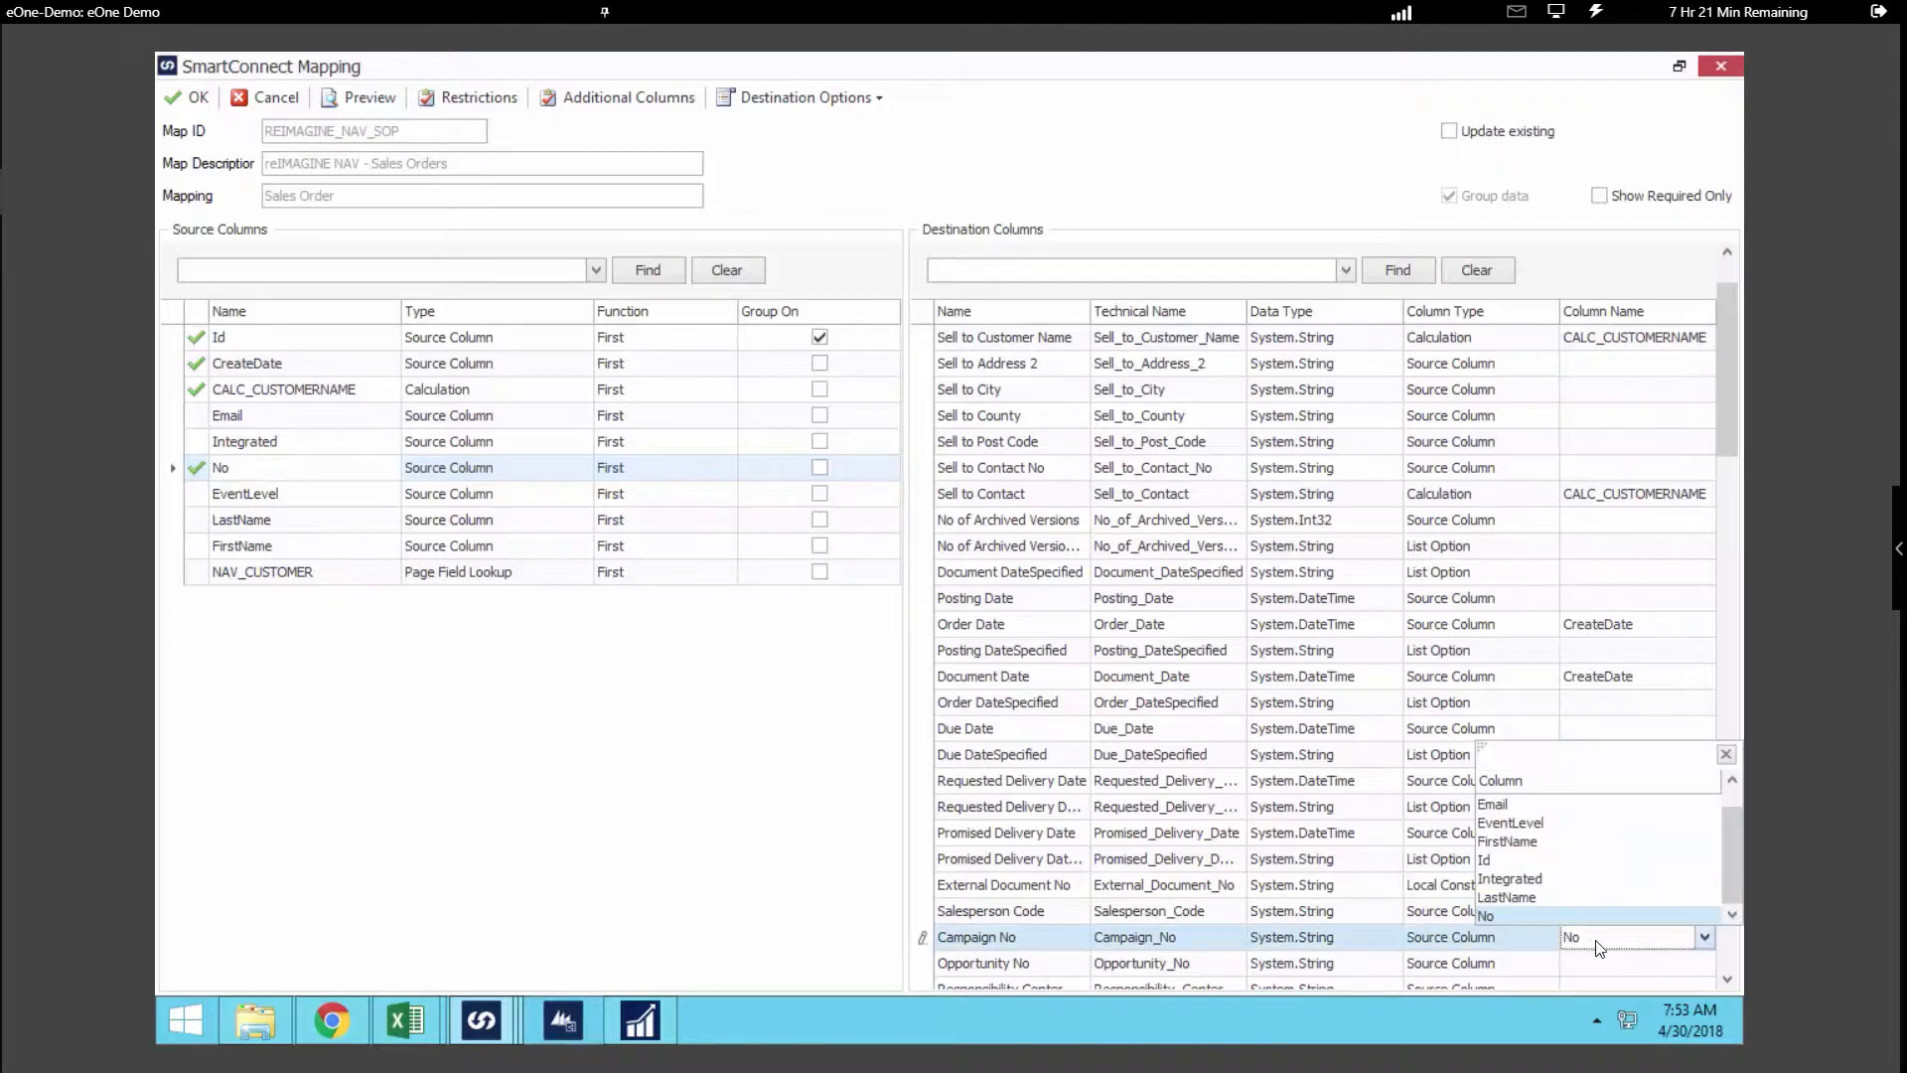
click(1599, 947)
key(Delete)
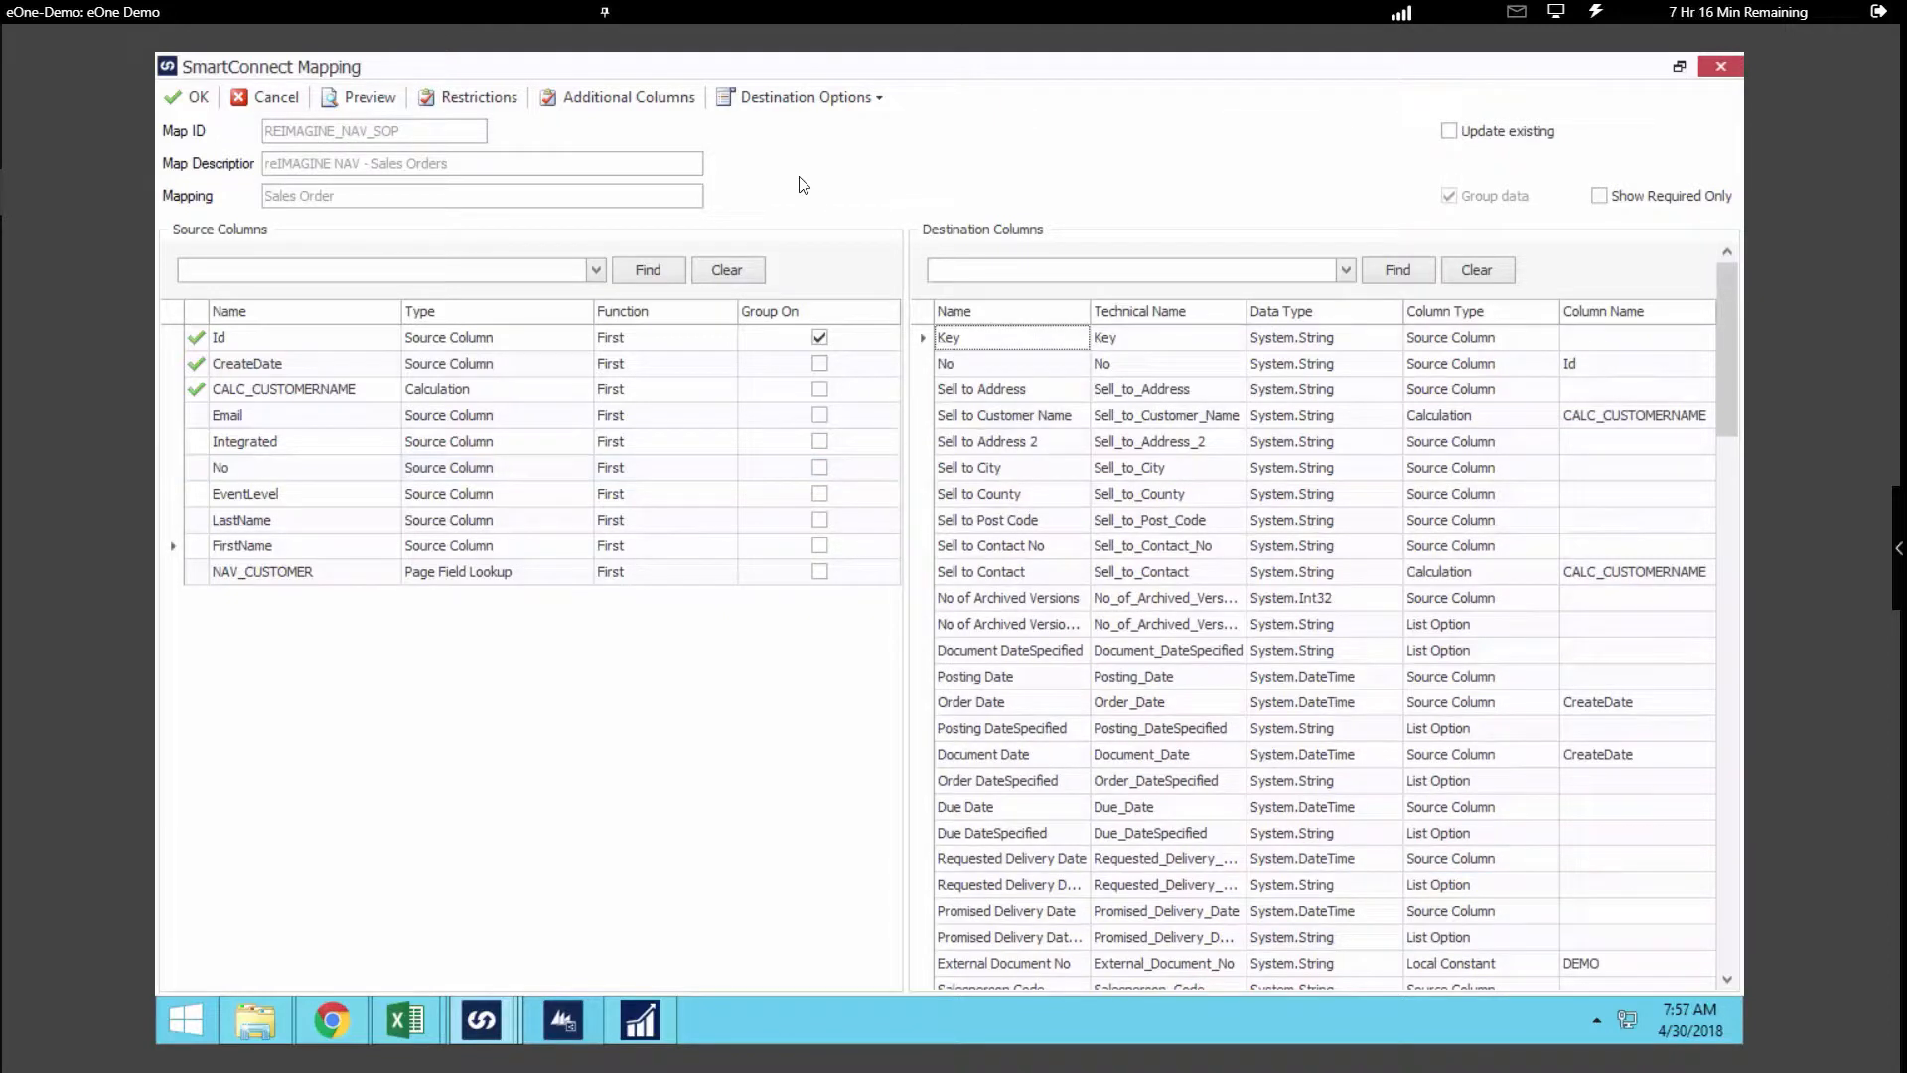
Open the mapping's additional columns and review the column types that can be added.
click(661, 99)
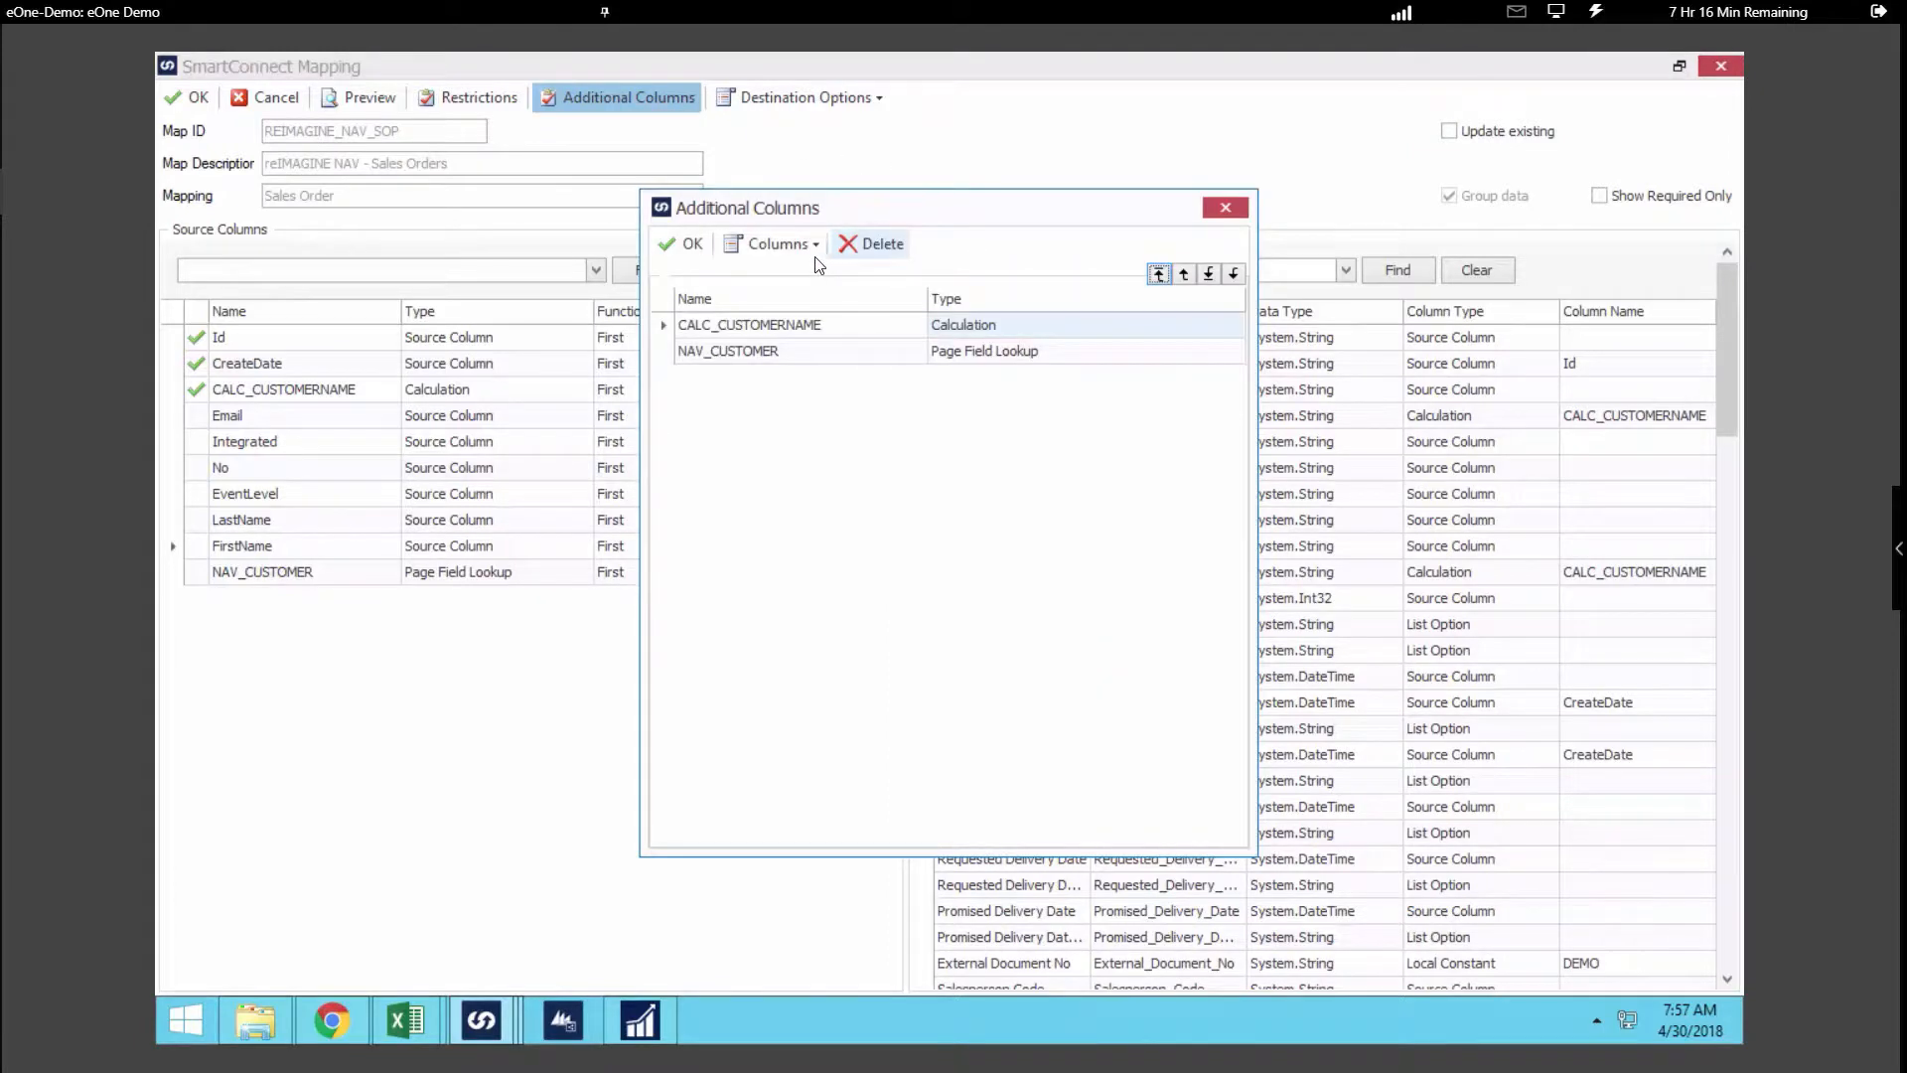
click(797, 247)
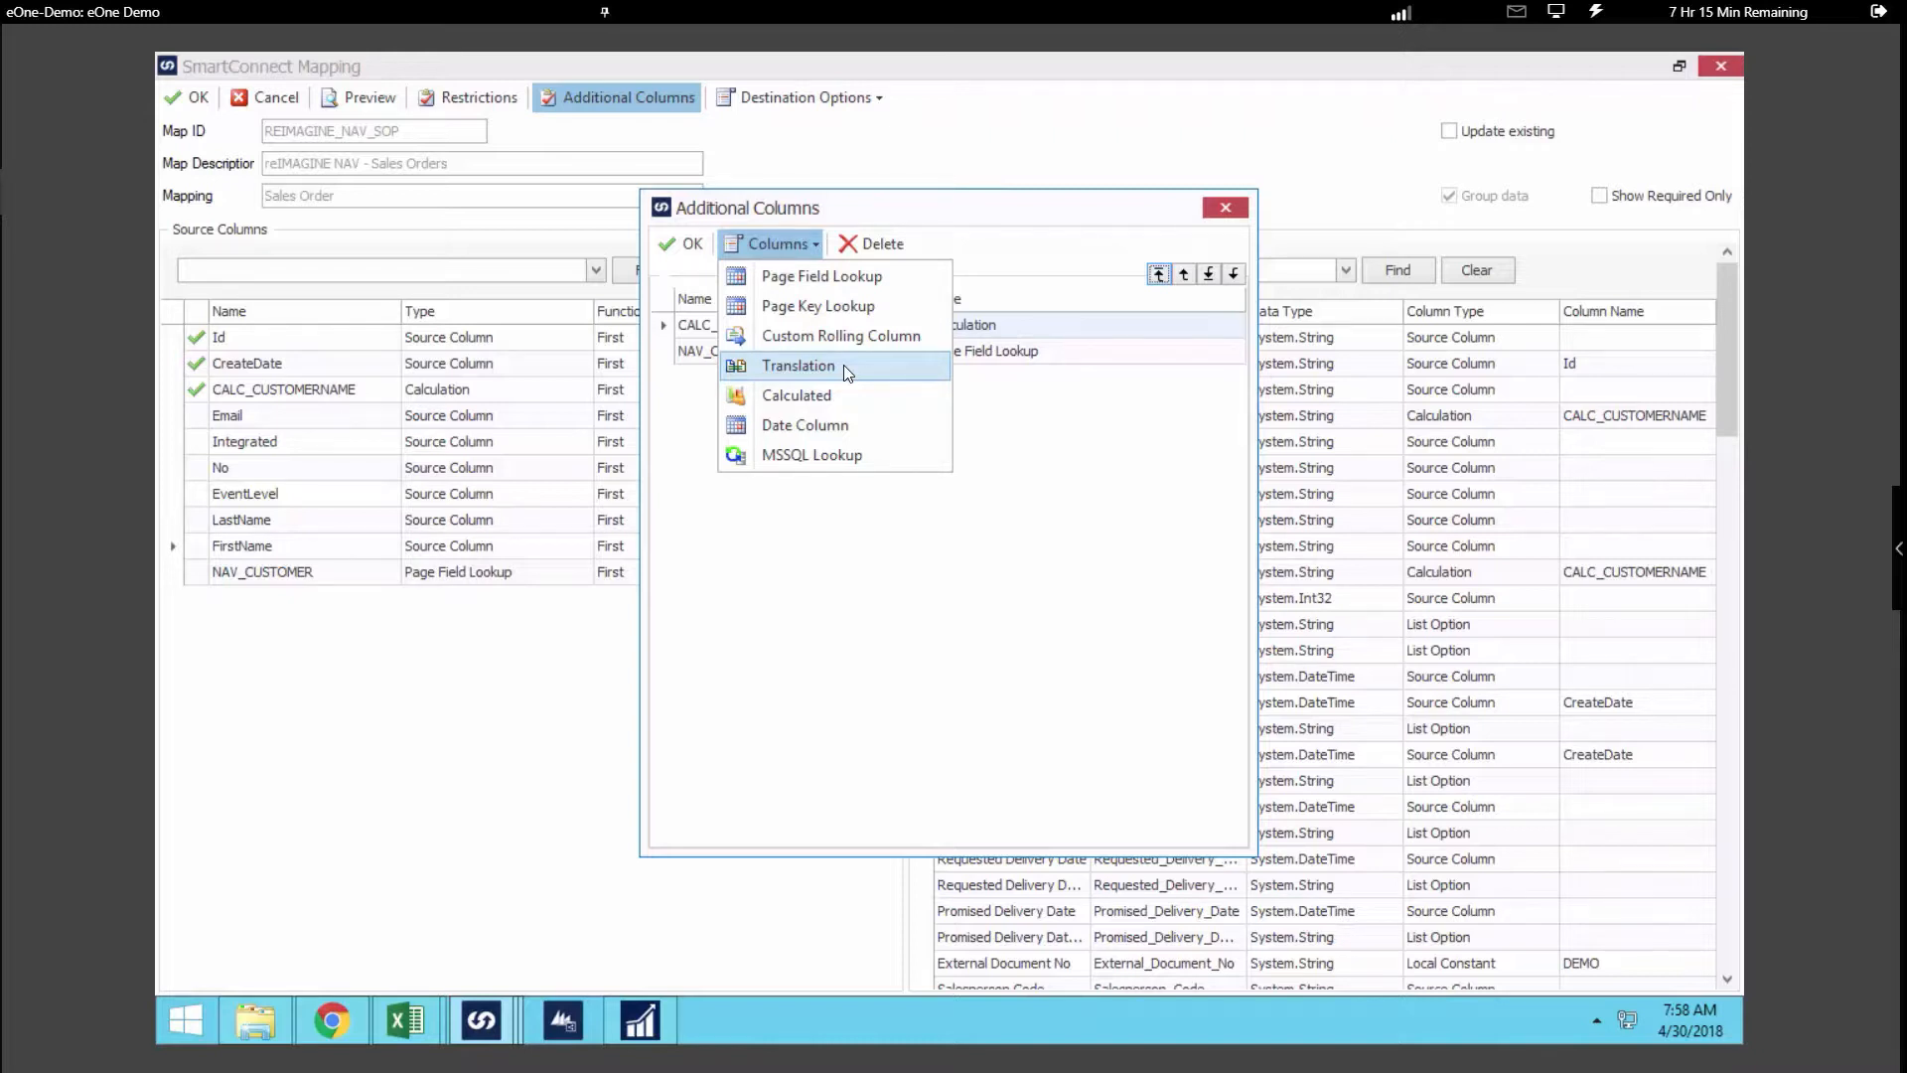
click(1012, 424)
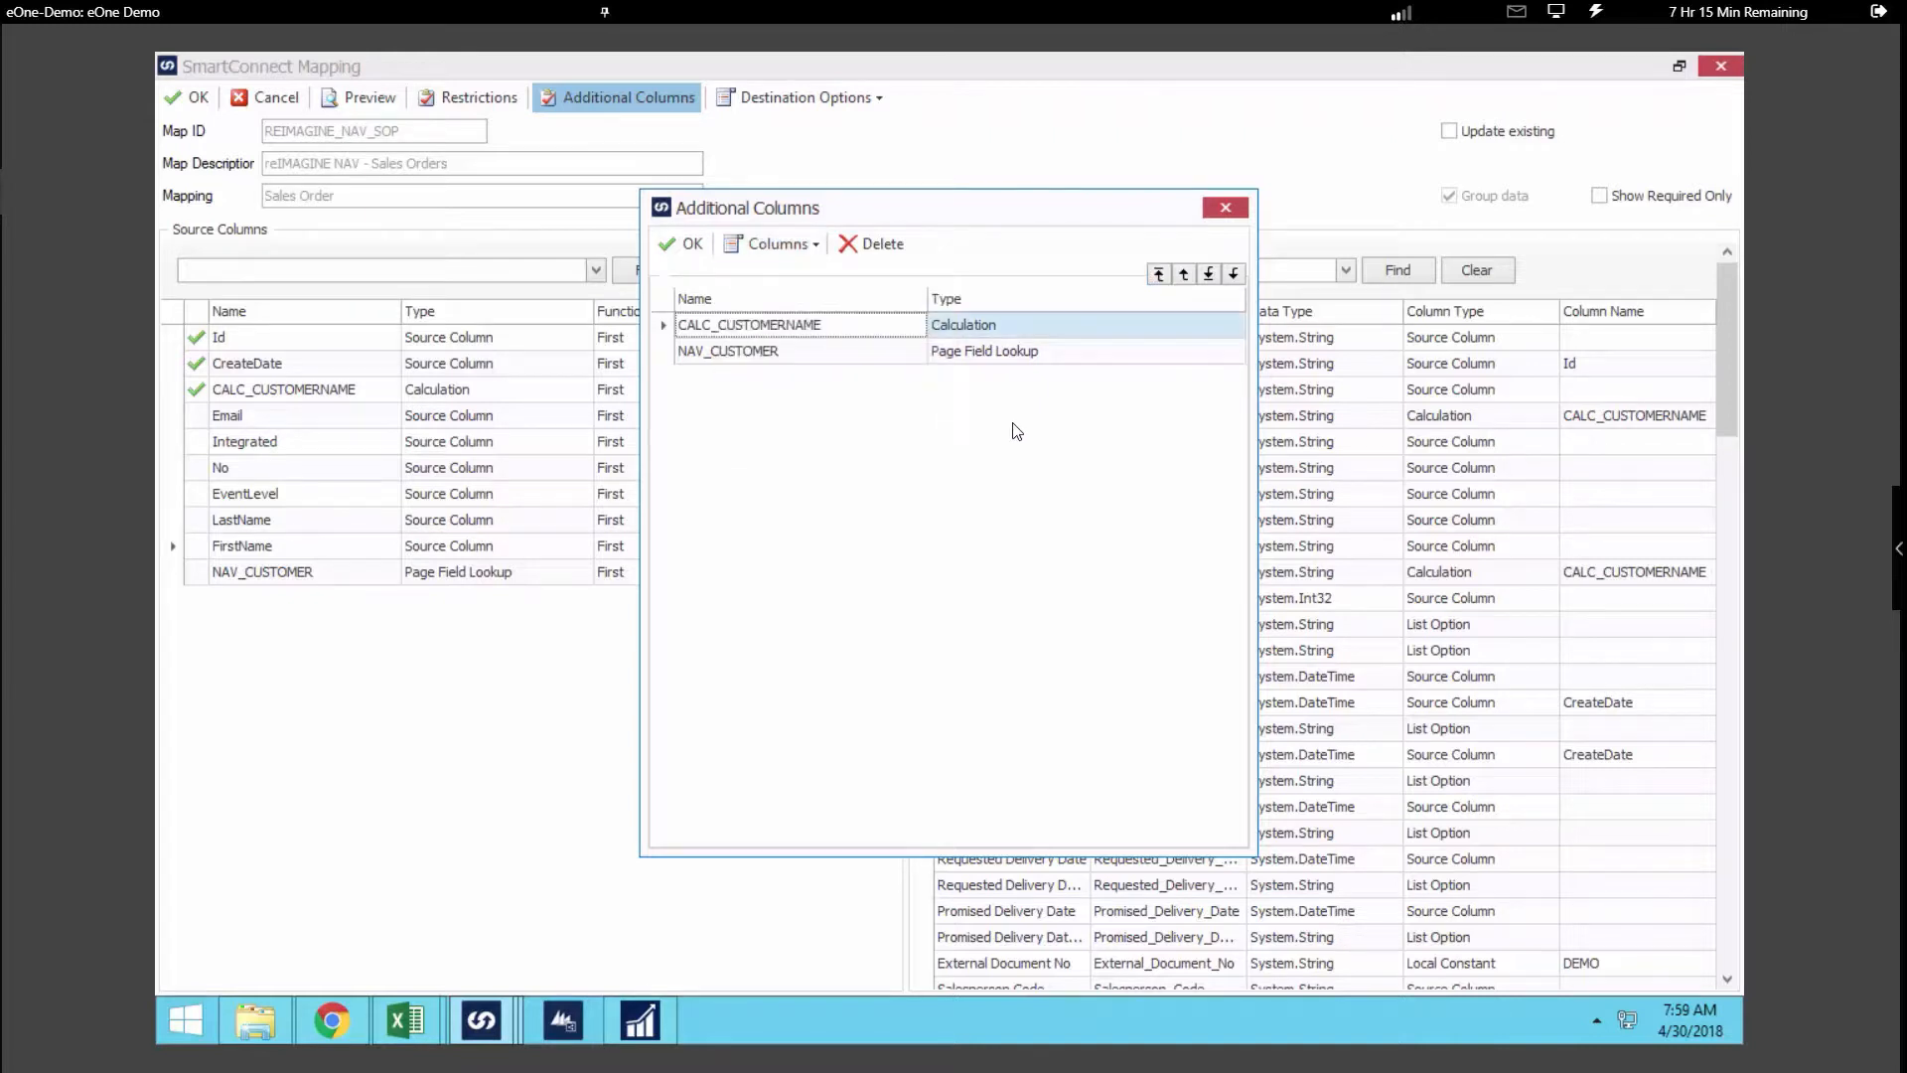
Inspect the NAV_CUSTOMER page field lookup's service, return value and filter settings, and close it.
click(893, 361)
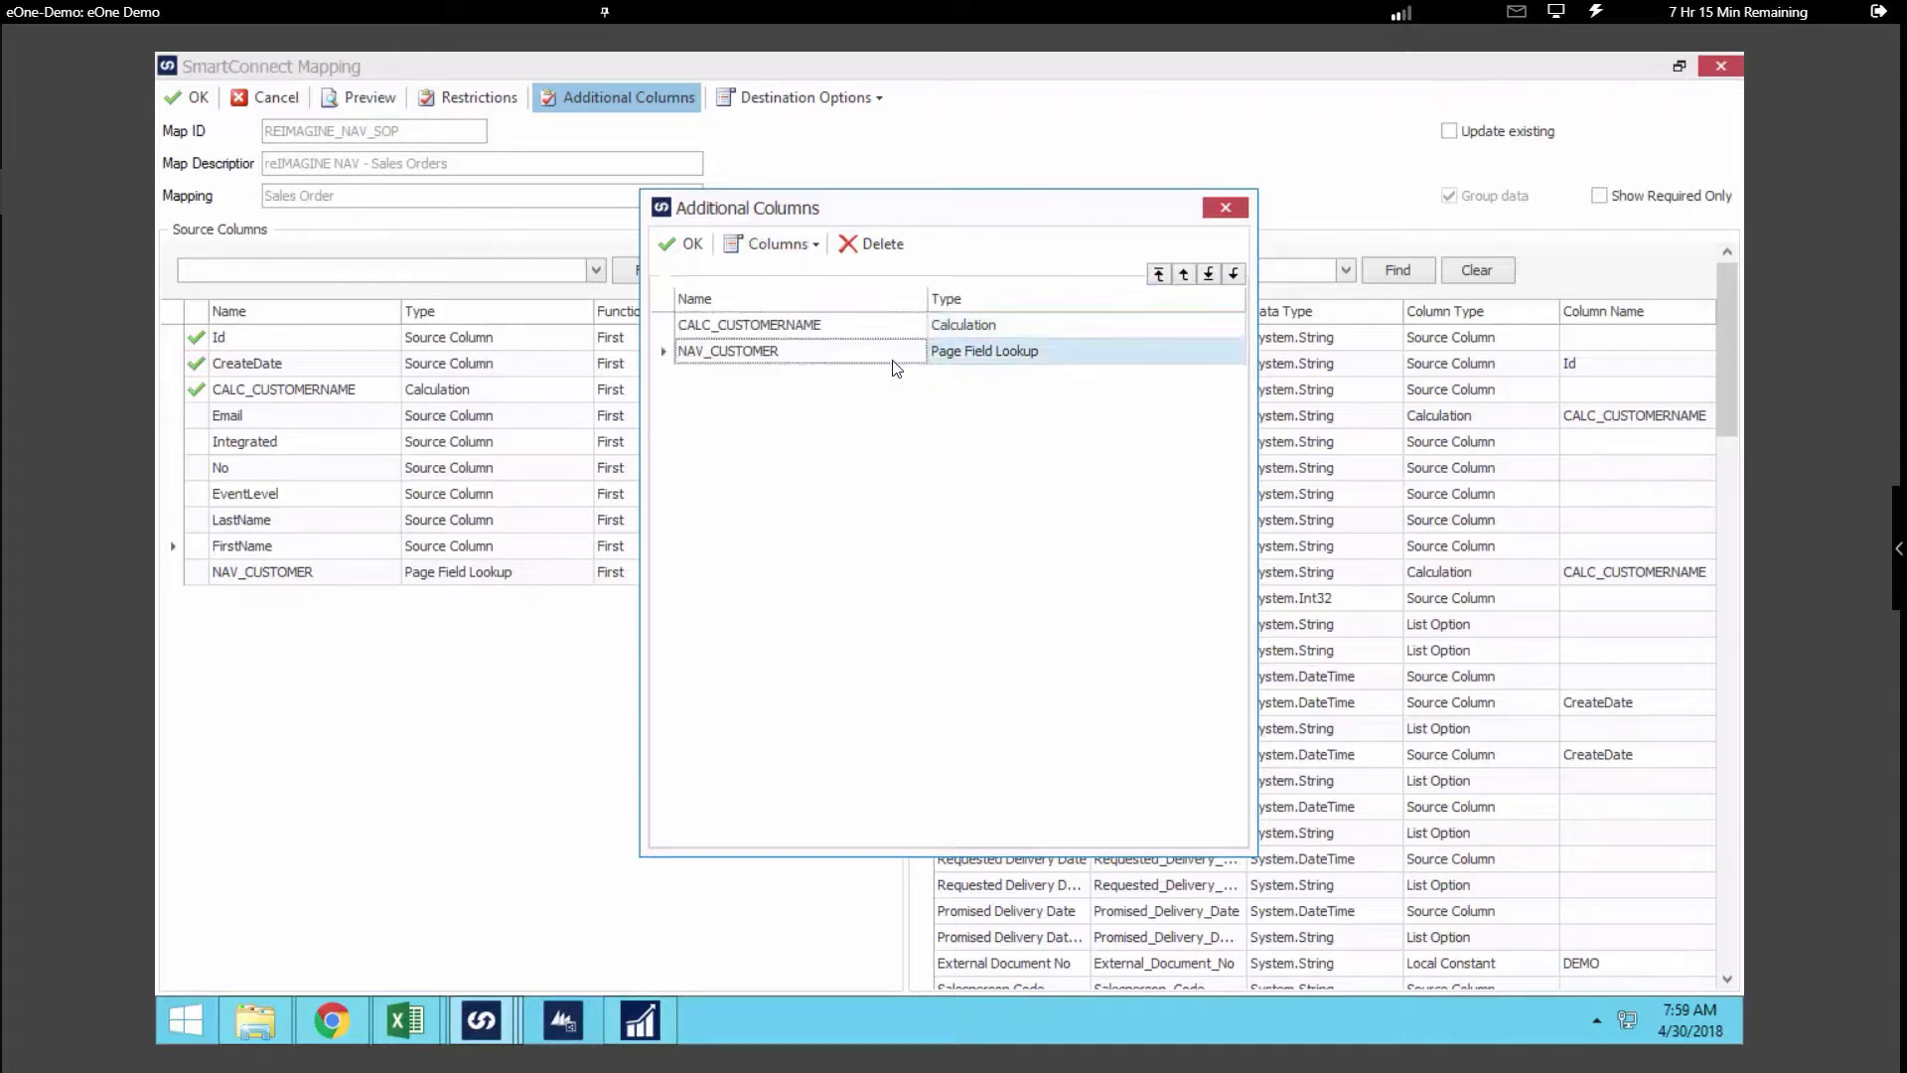
double_click(957, 369)
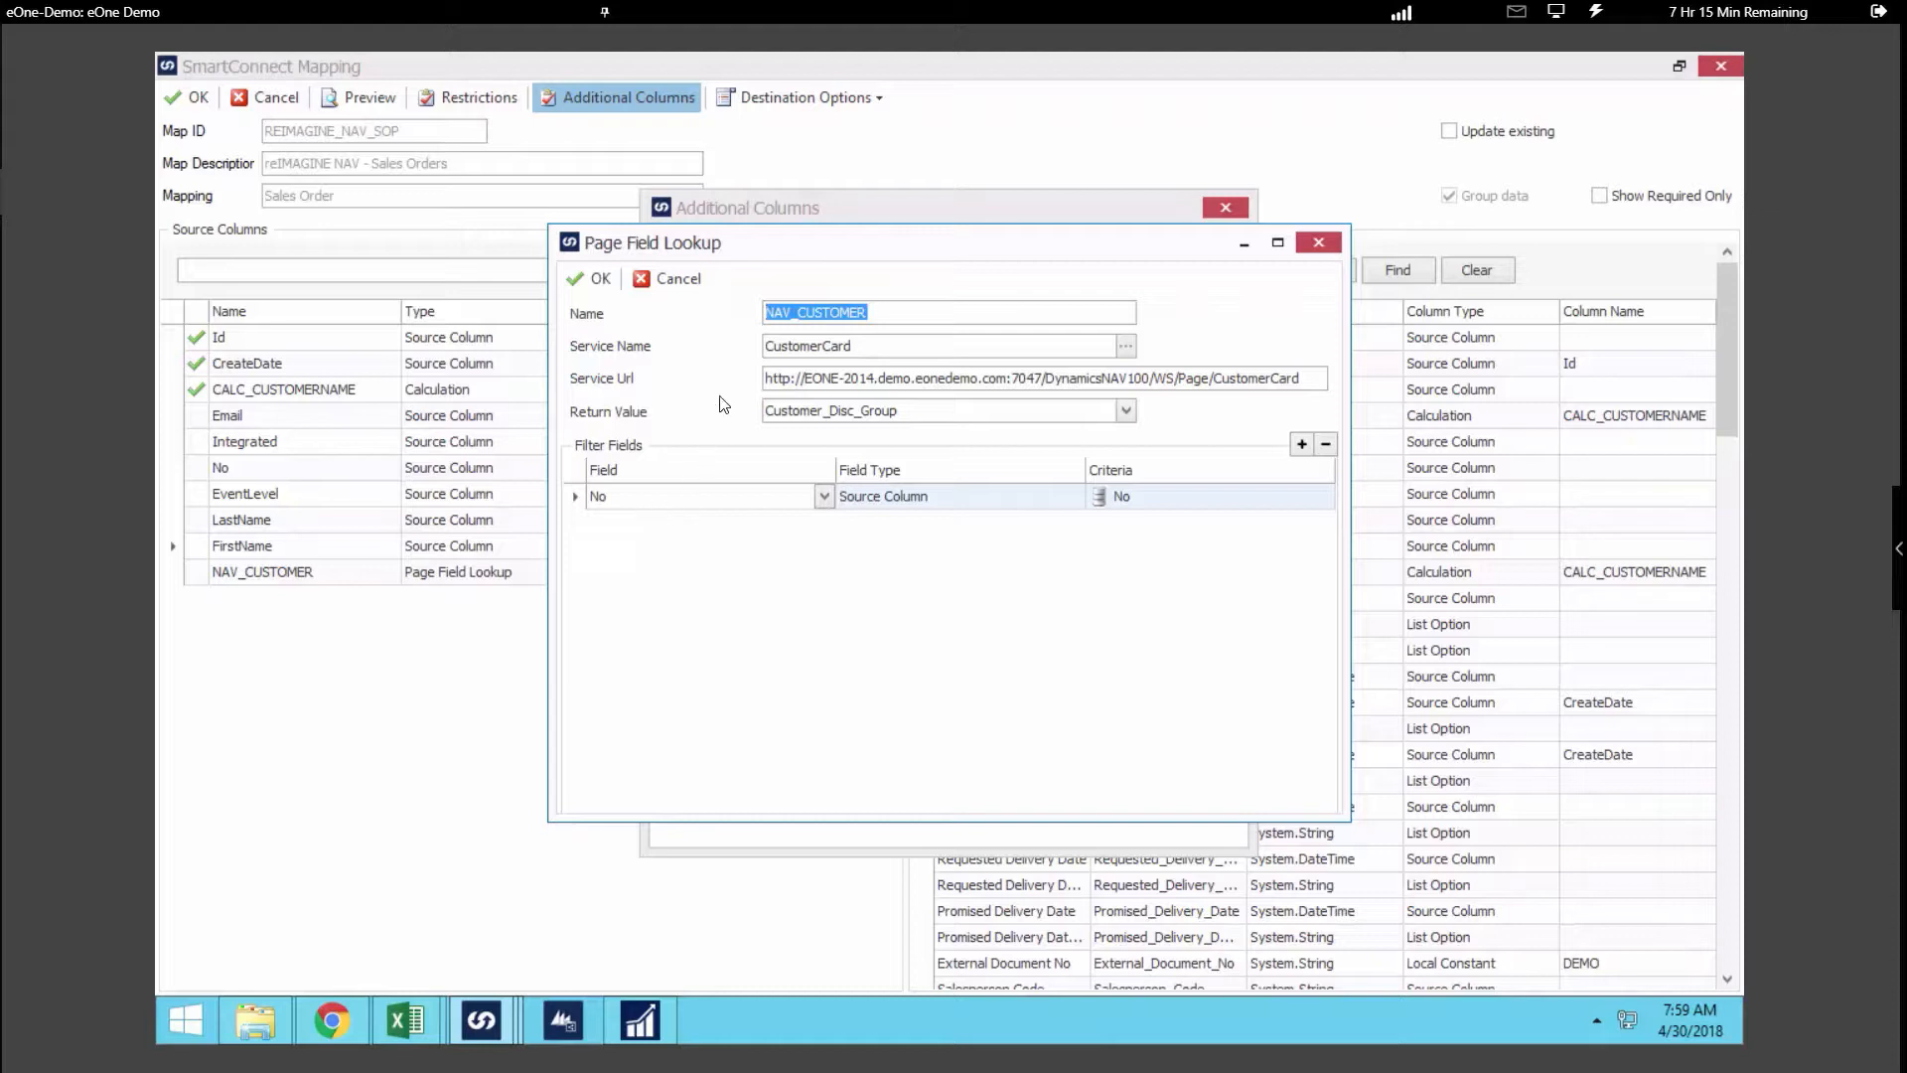
click(594, 283)
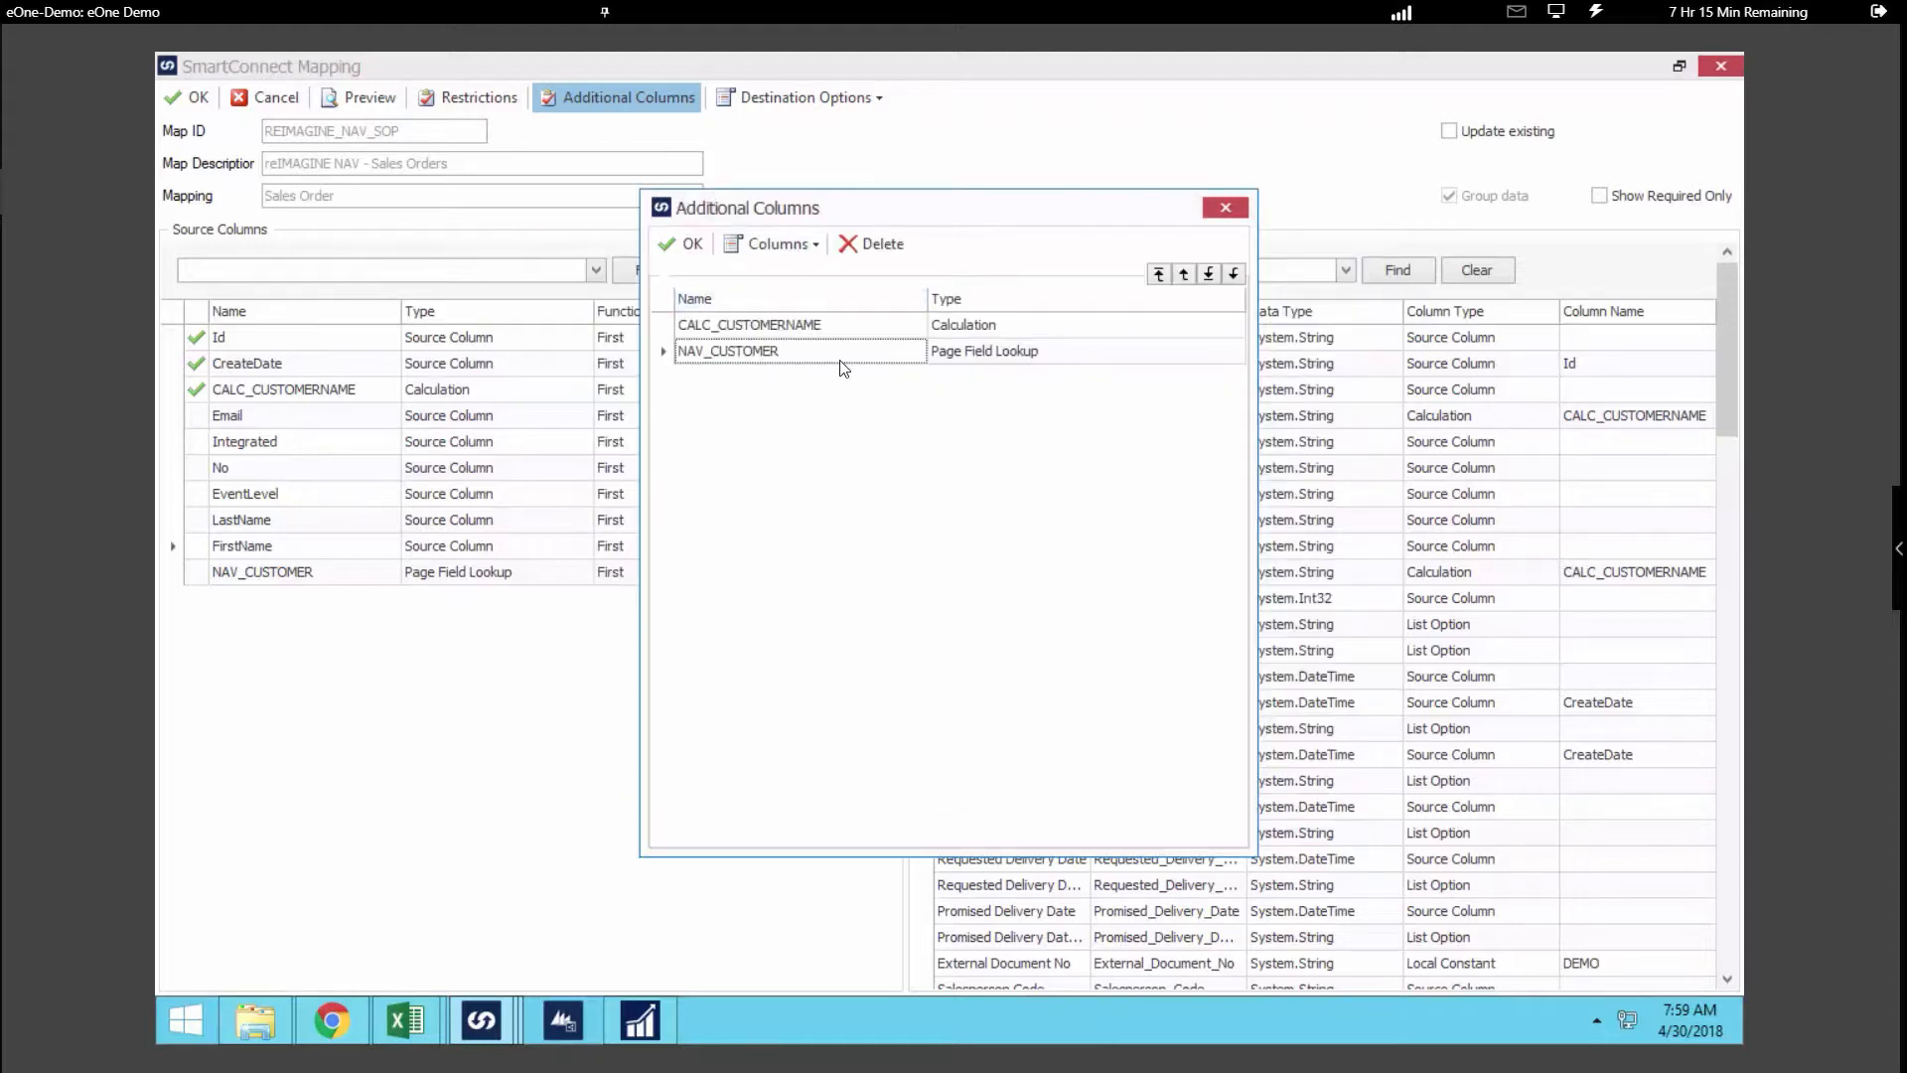
Inspect the CALC_CUSTOMERNAME calculation and its available source columns, and close the additional columns and the Sales Order mapping.
double_click(847, 332)
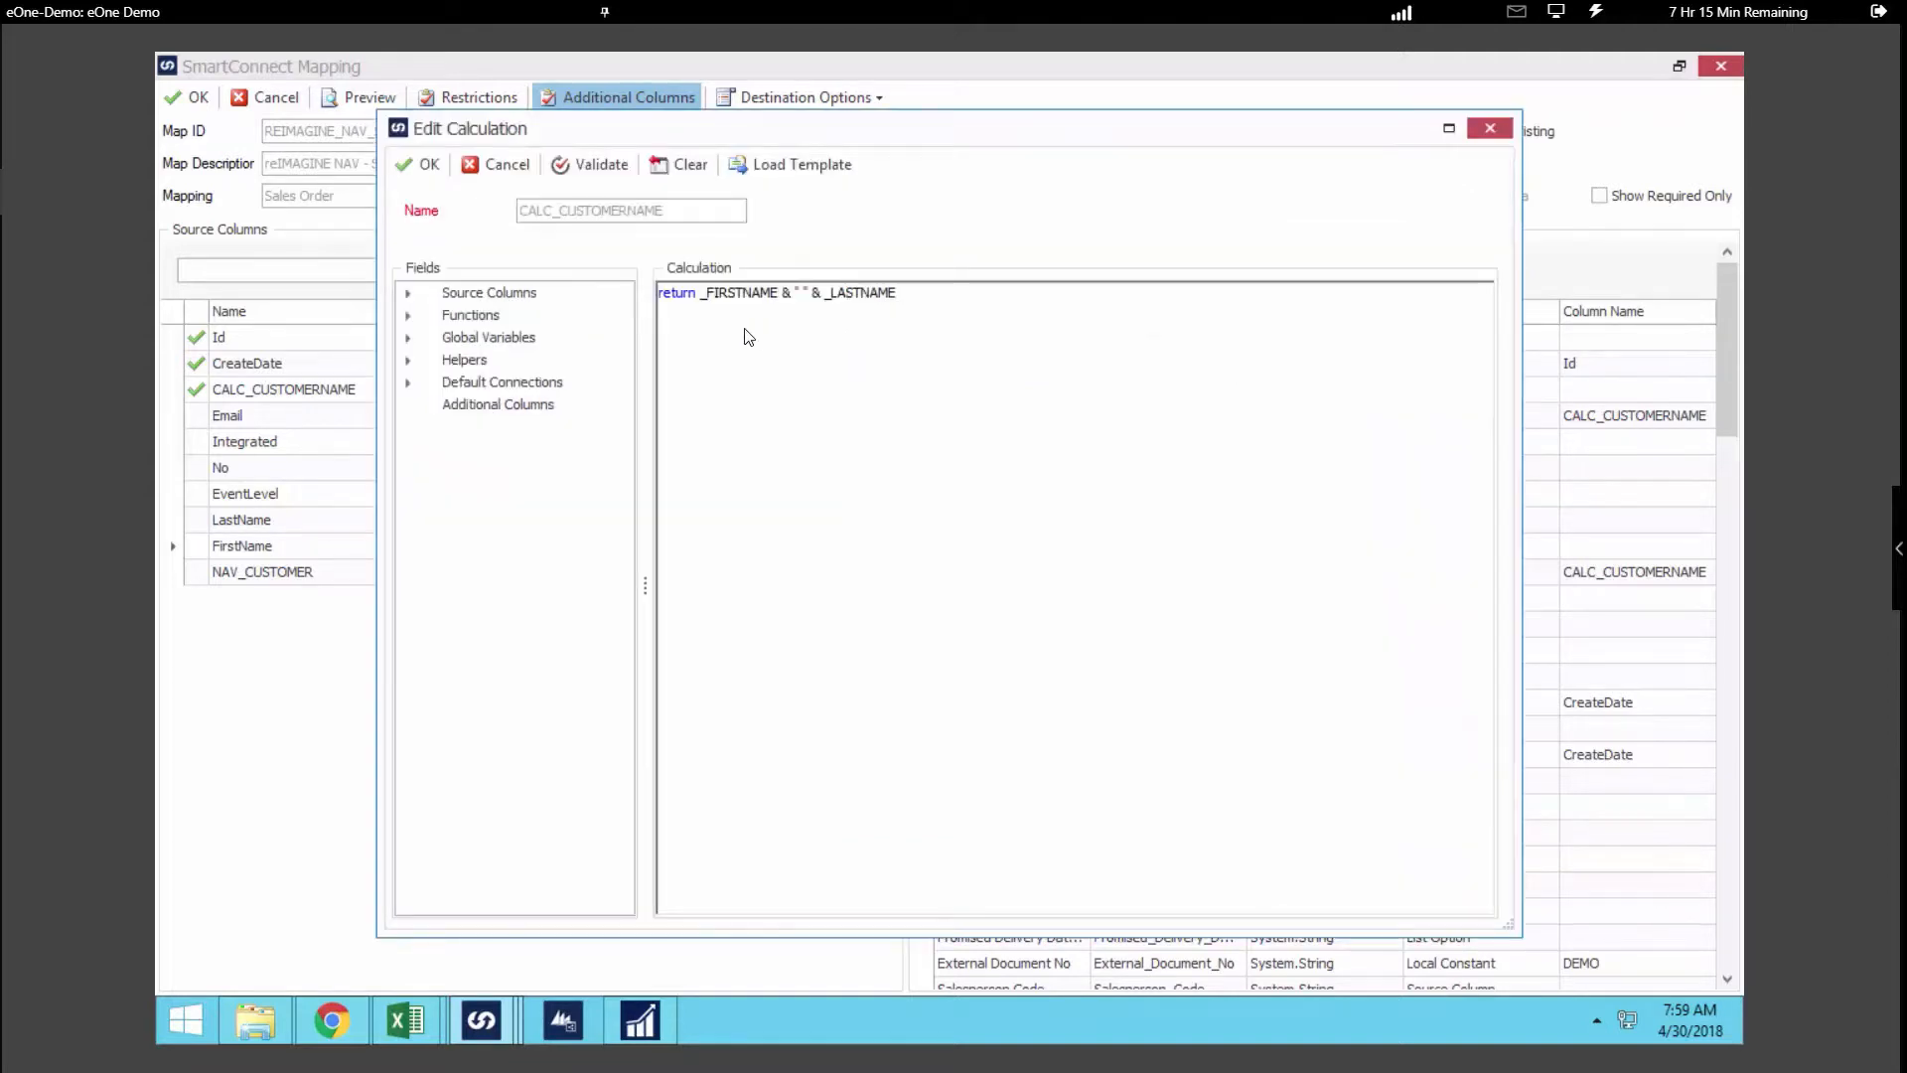
click(408, 294)
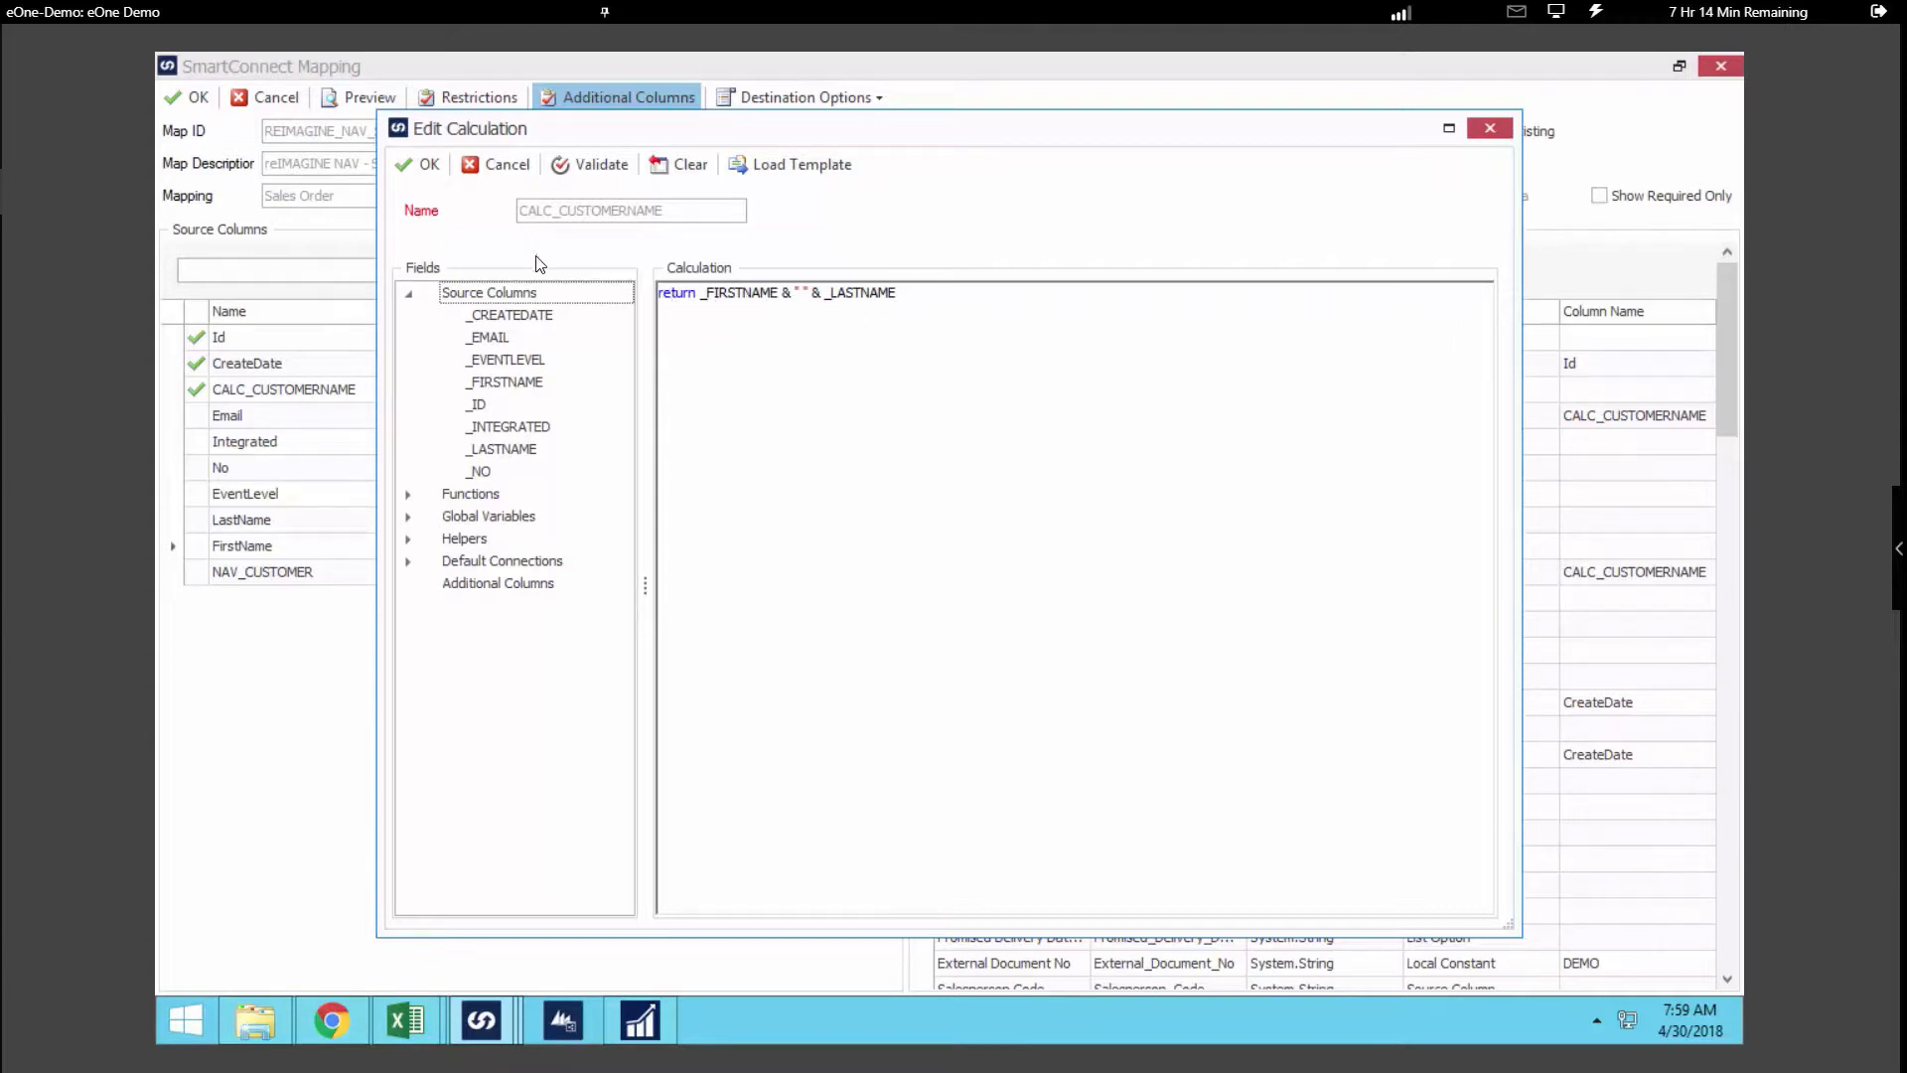
click(425, 164)
click(687, 244)
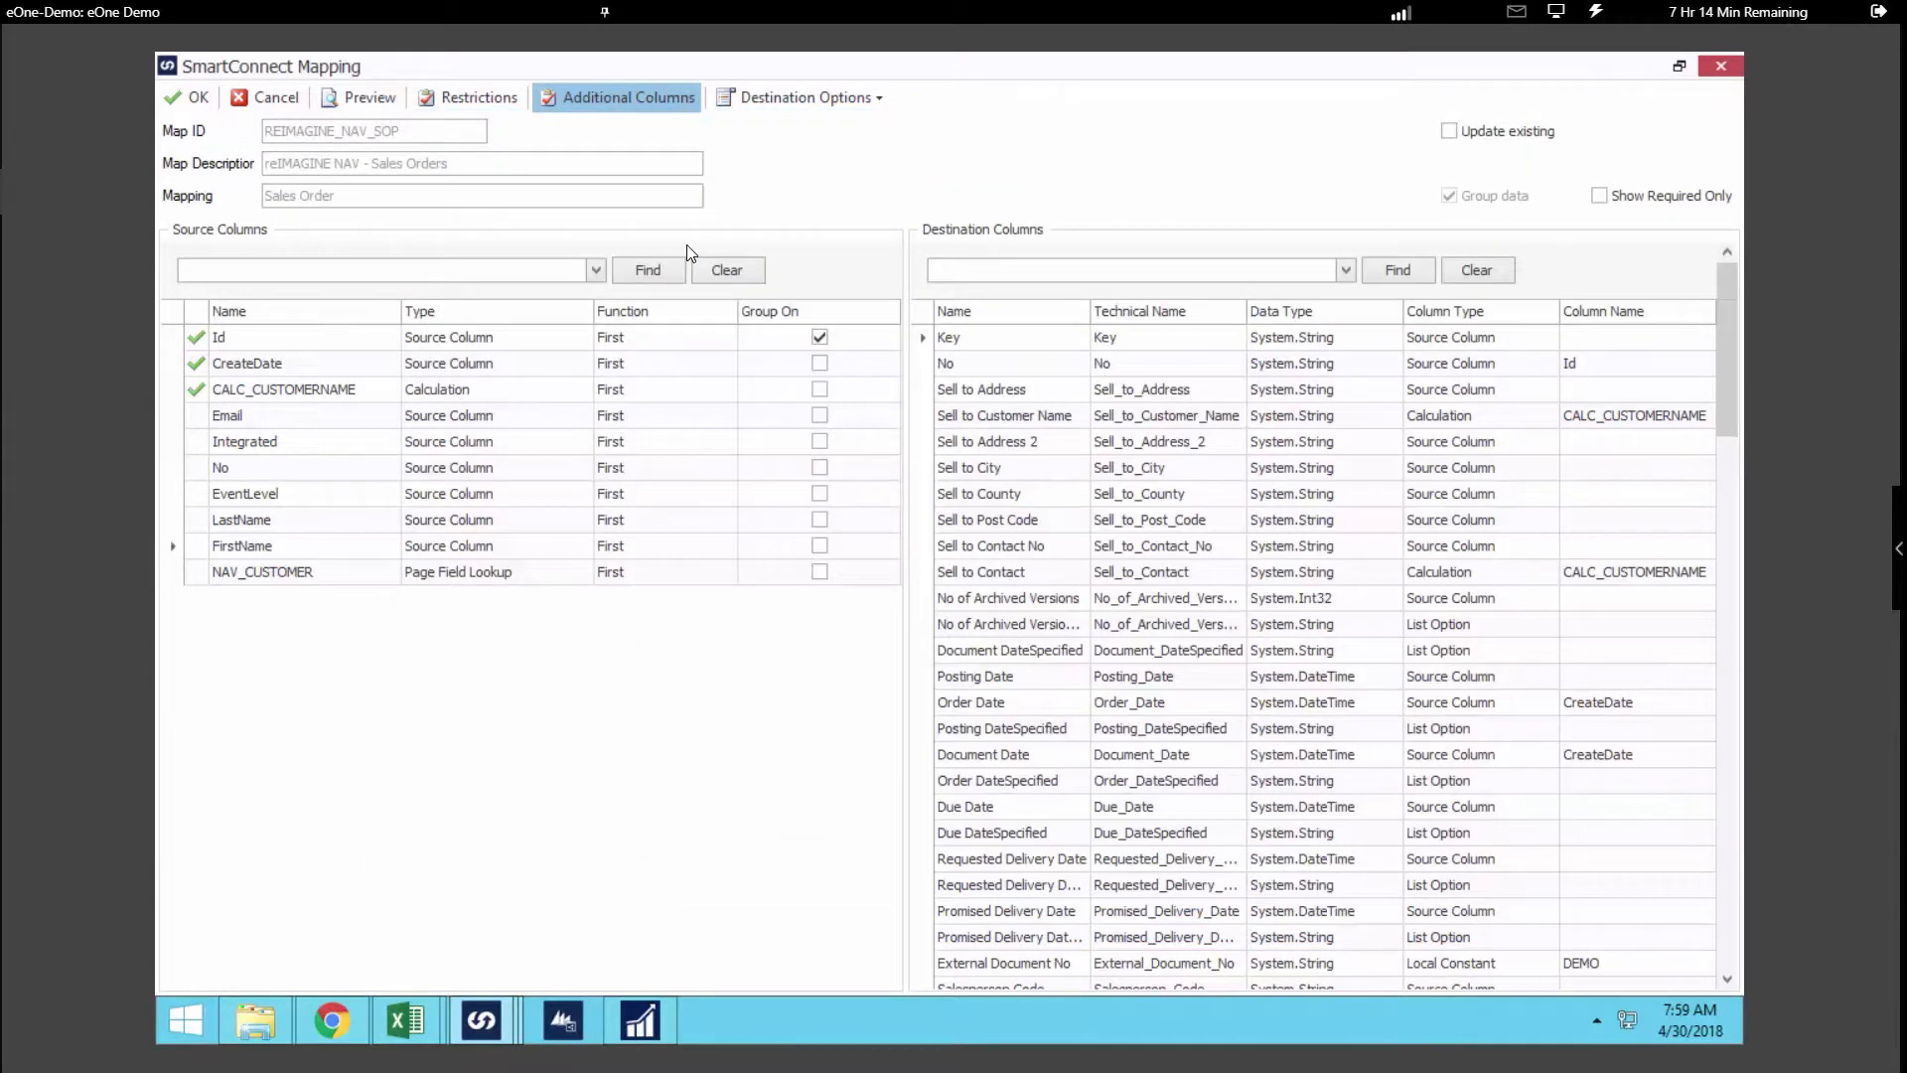
click(197, 98)
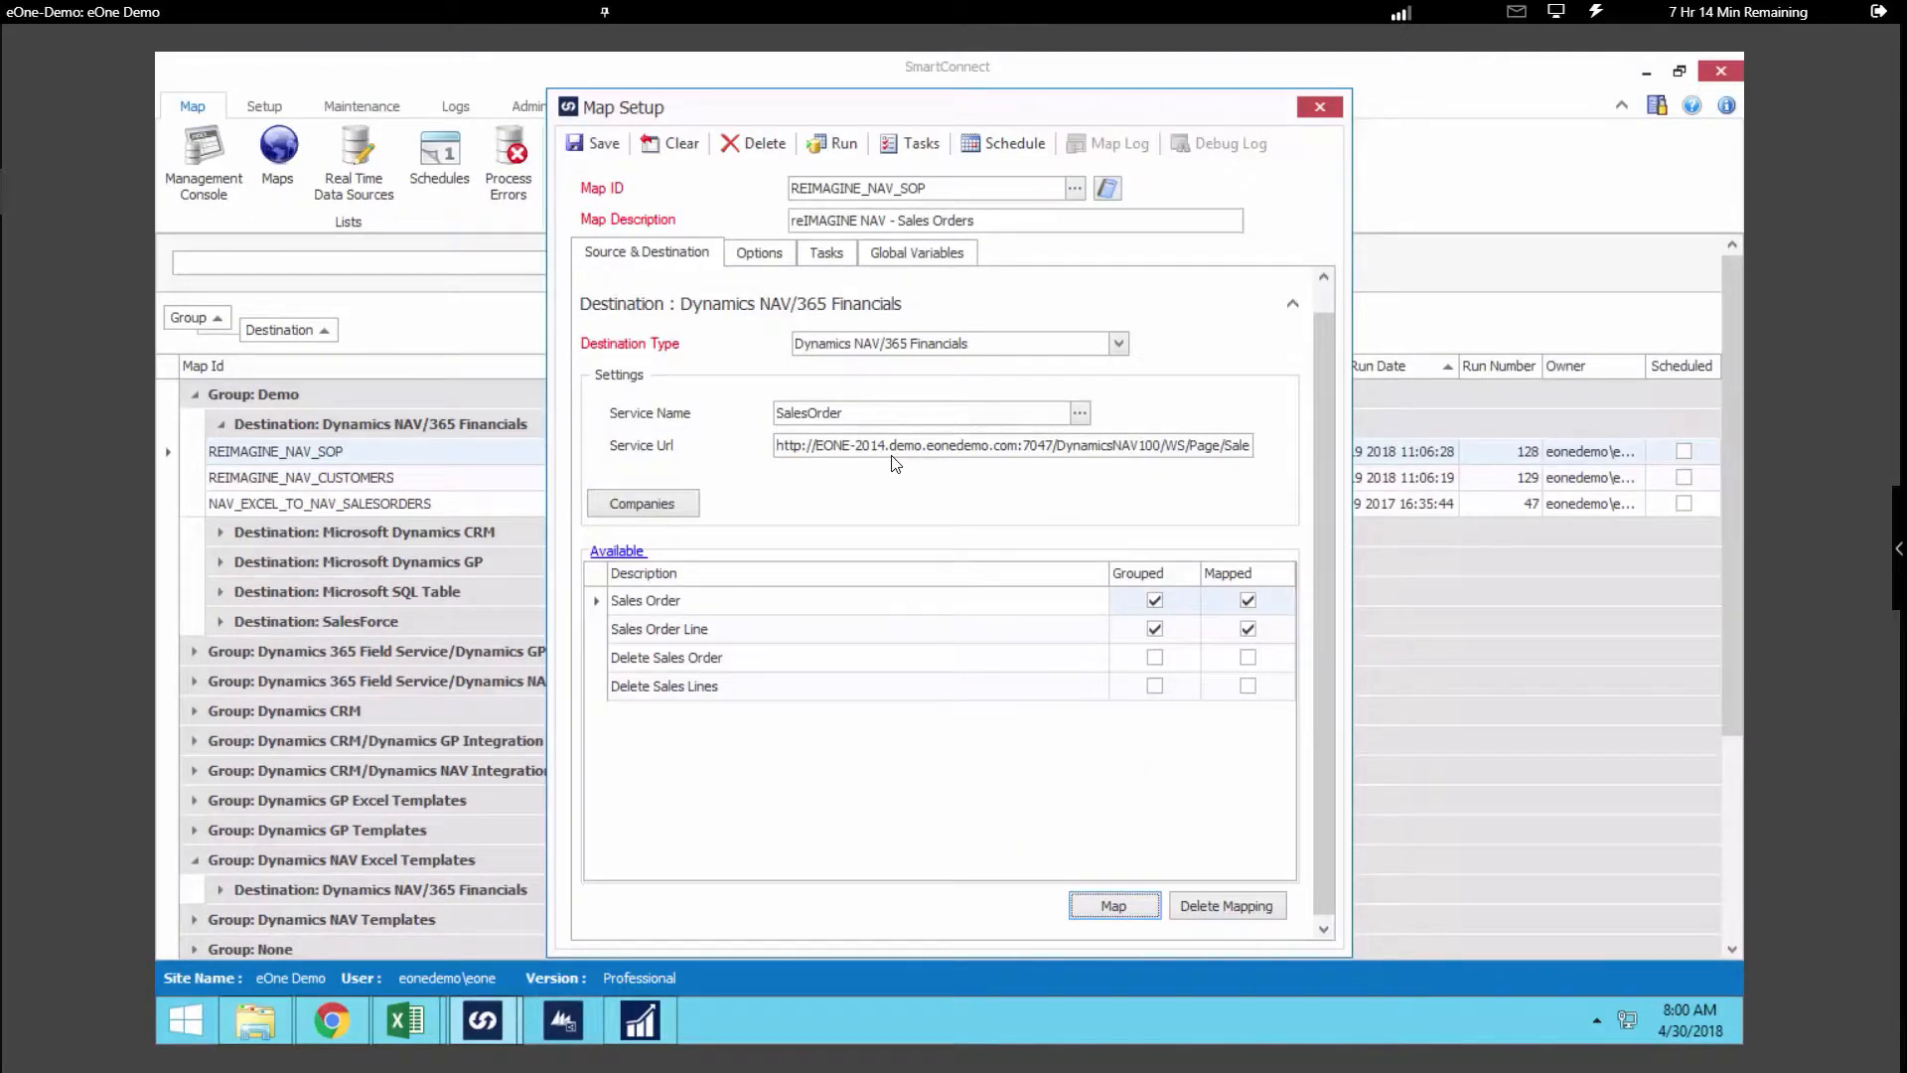
Review the map's pre, document and post task stages and the task types available on map success, and open the map's options.
click(834, 255)
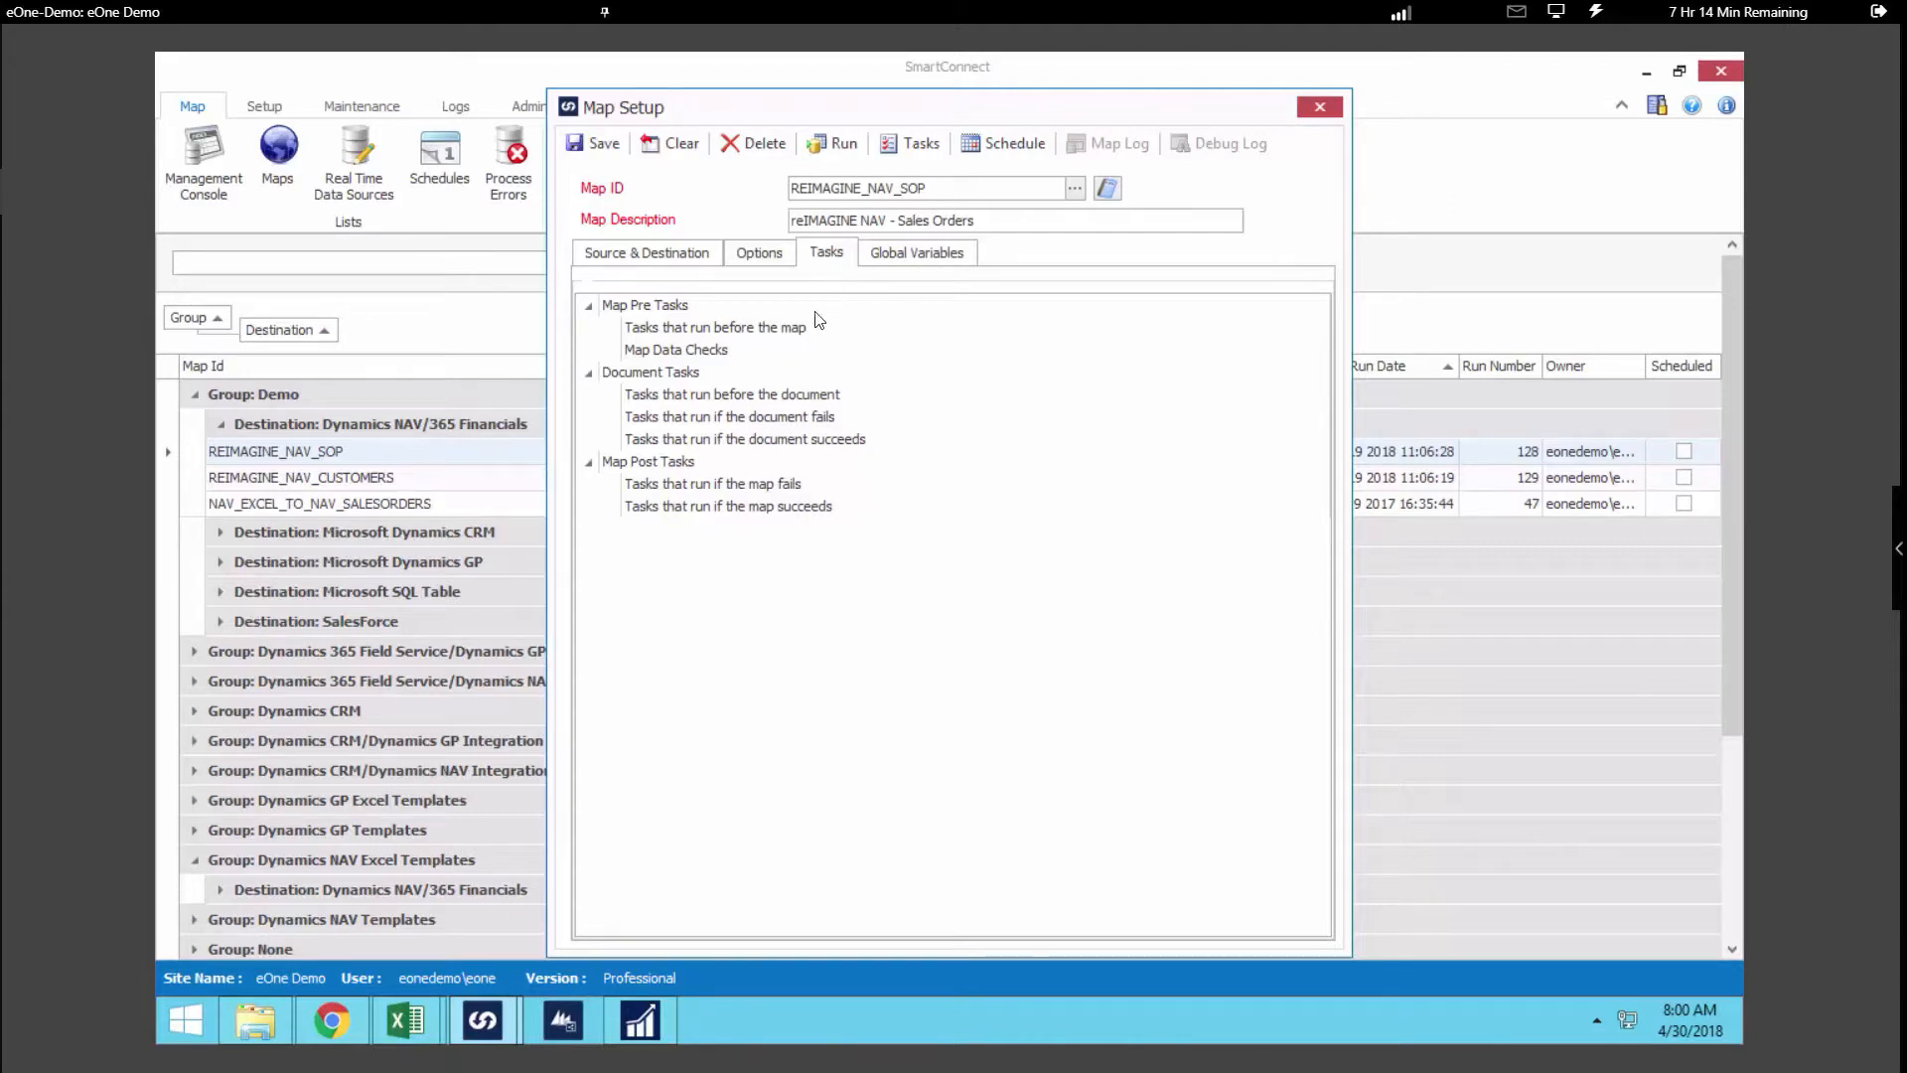
click(661, 375)
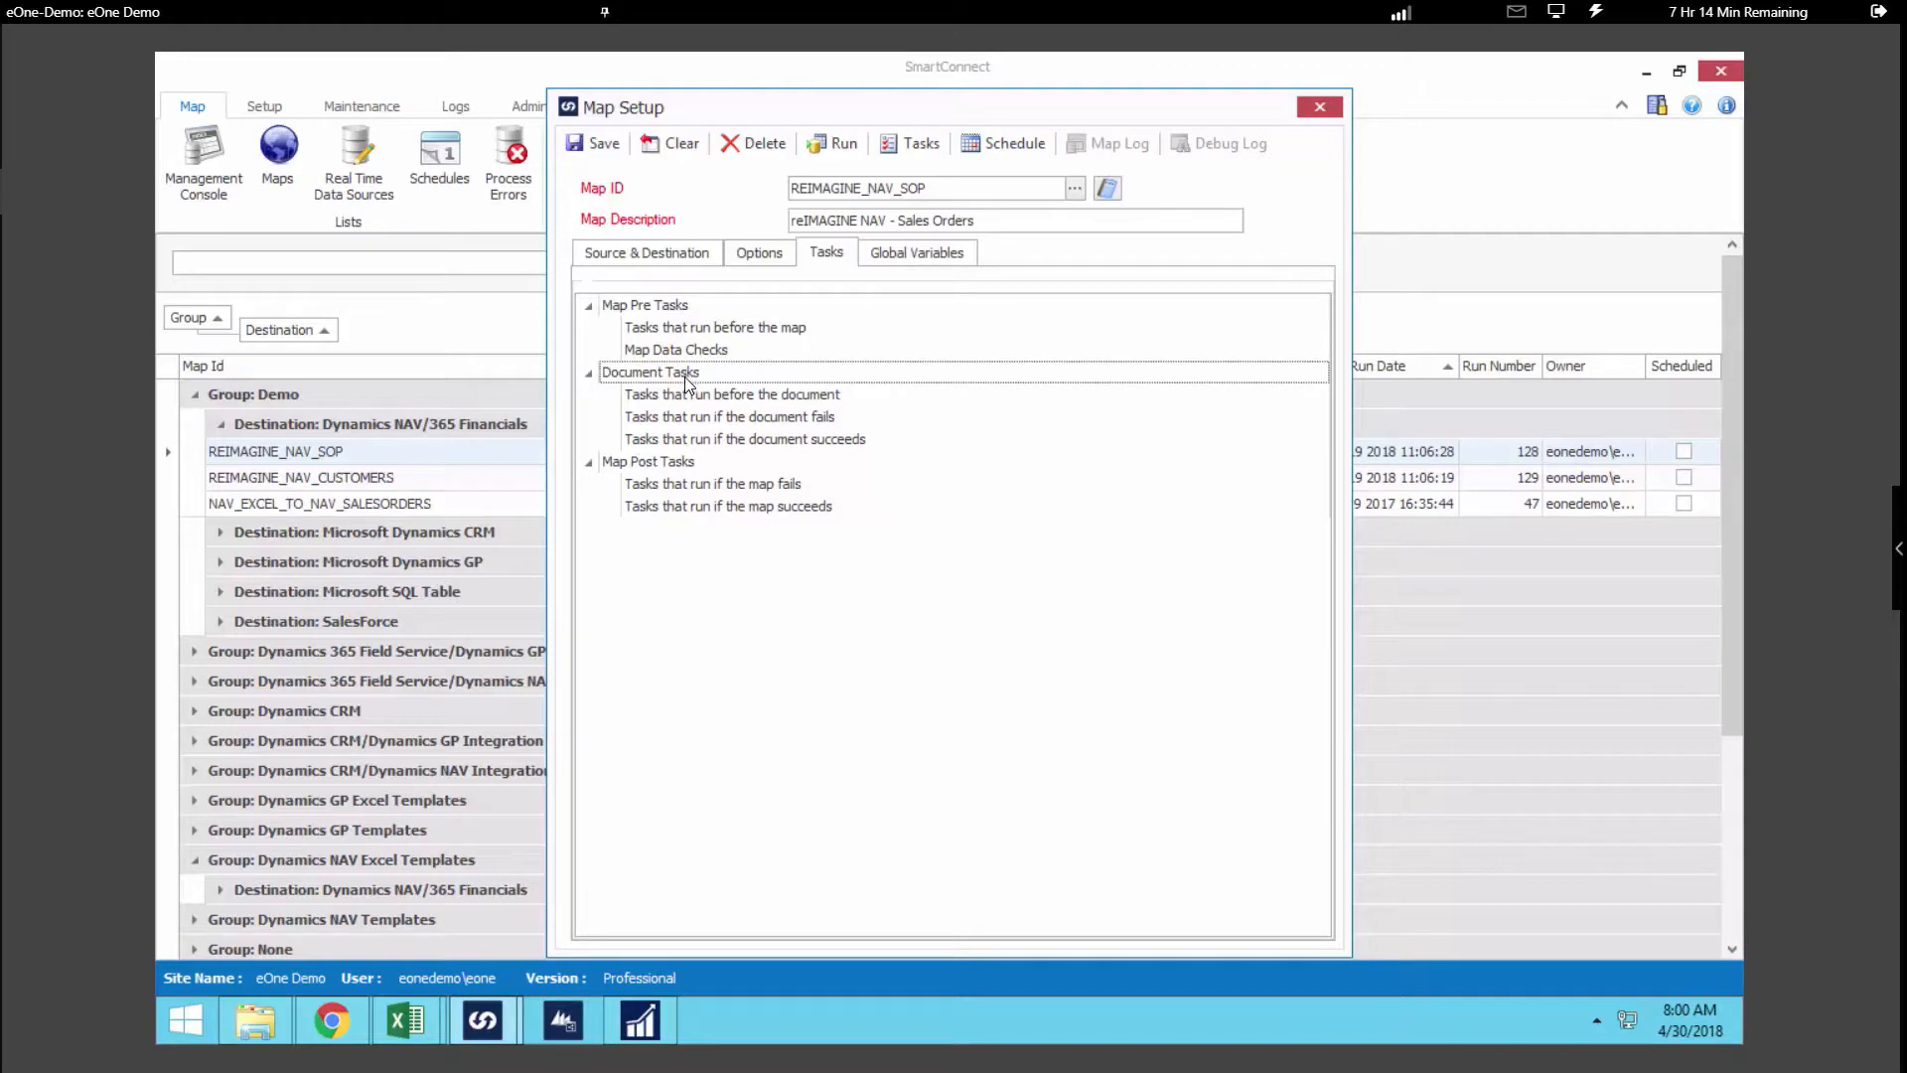
click(671, 463)
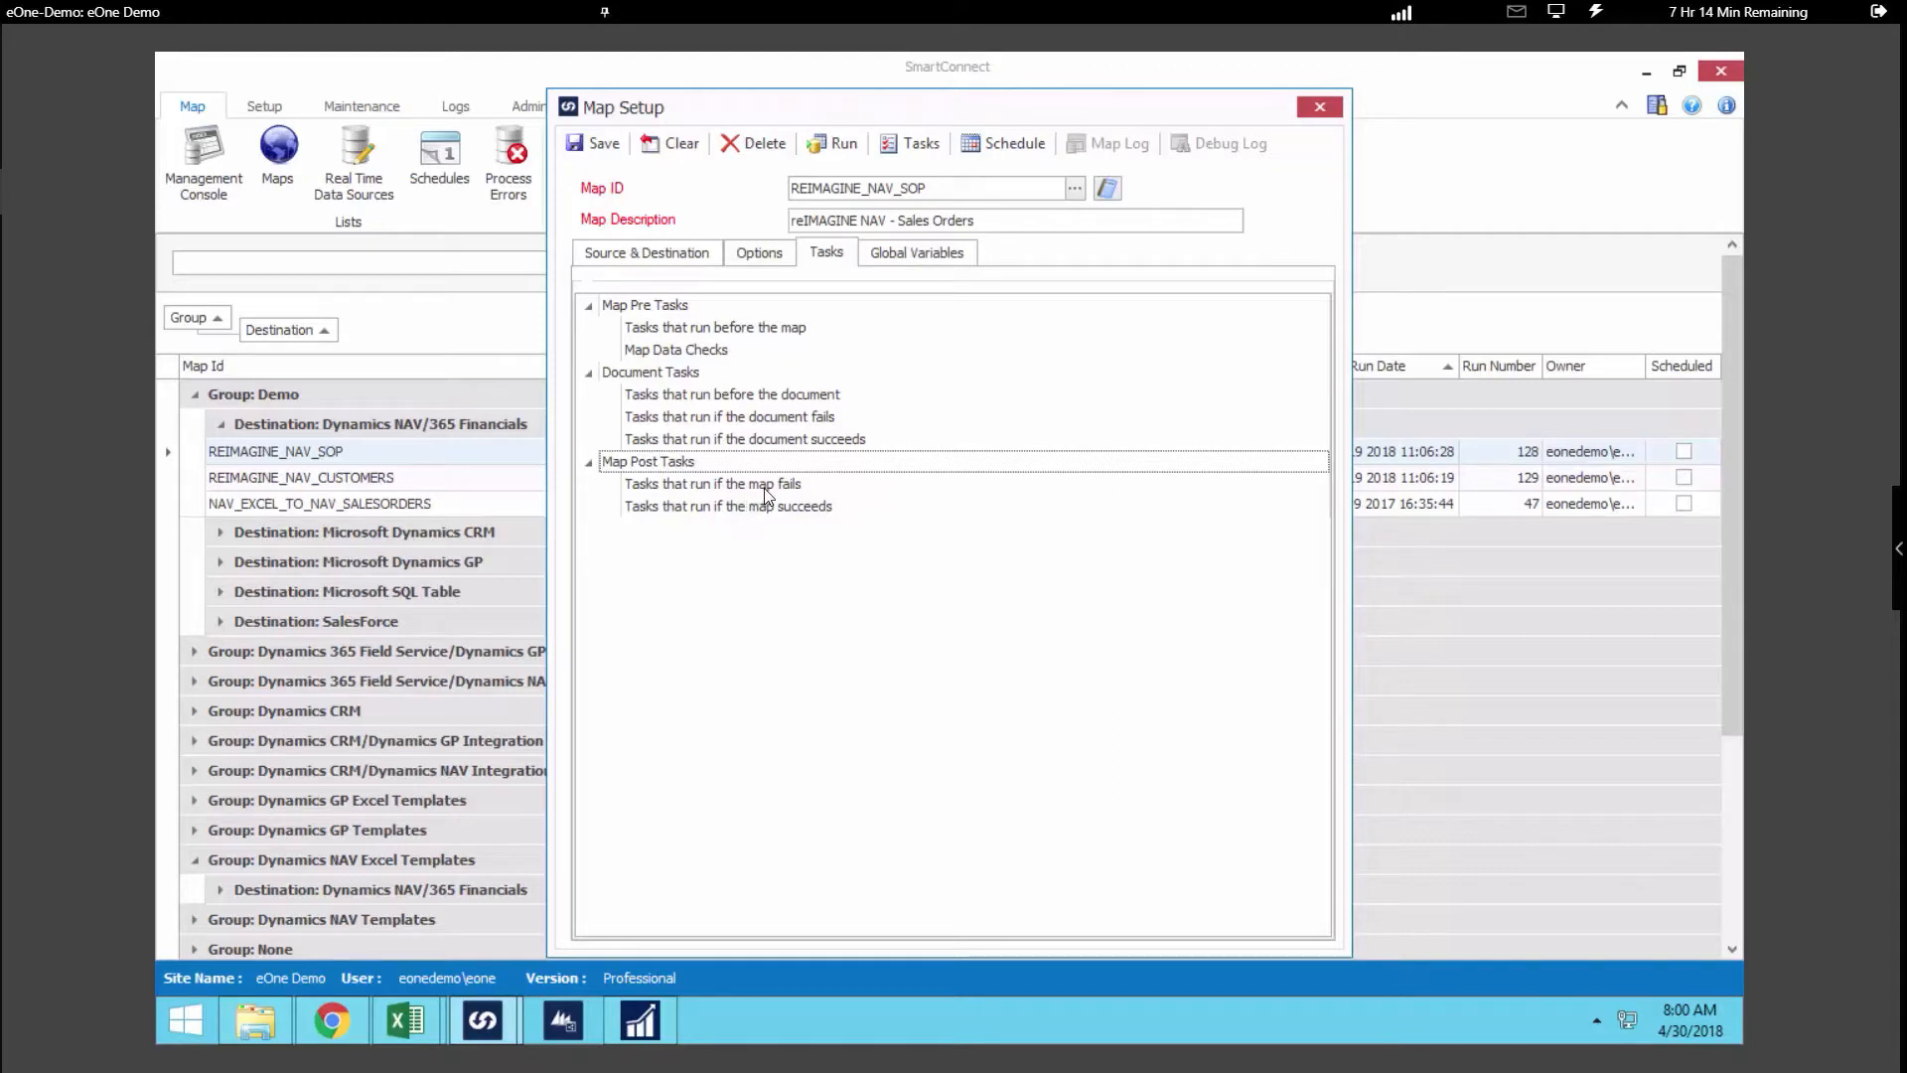
right_click(813, 507)
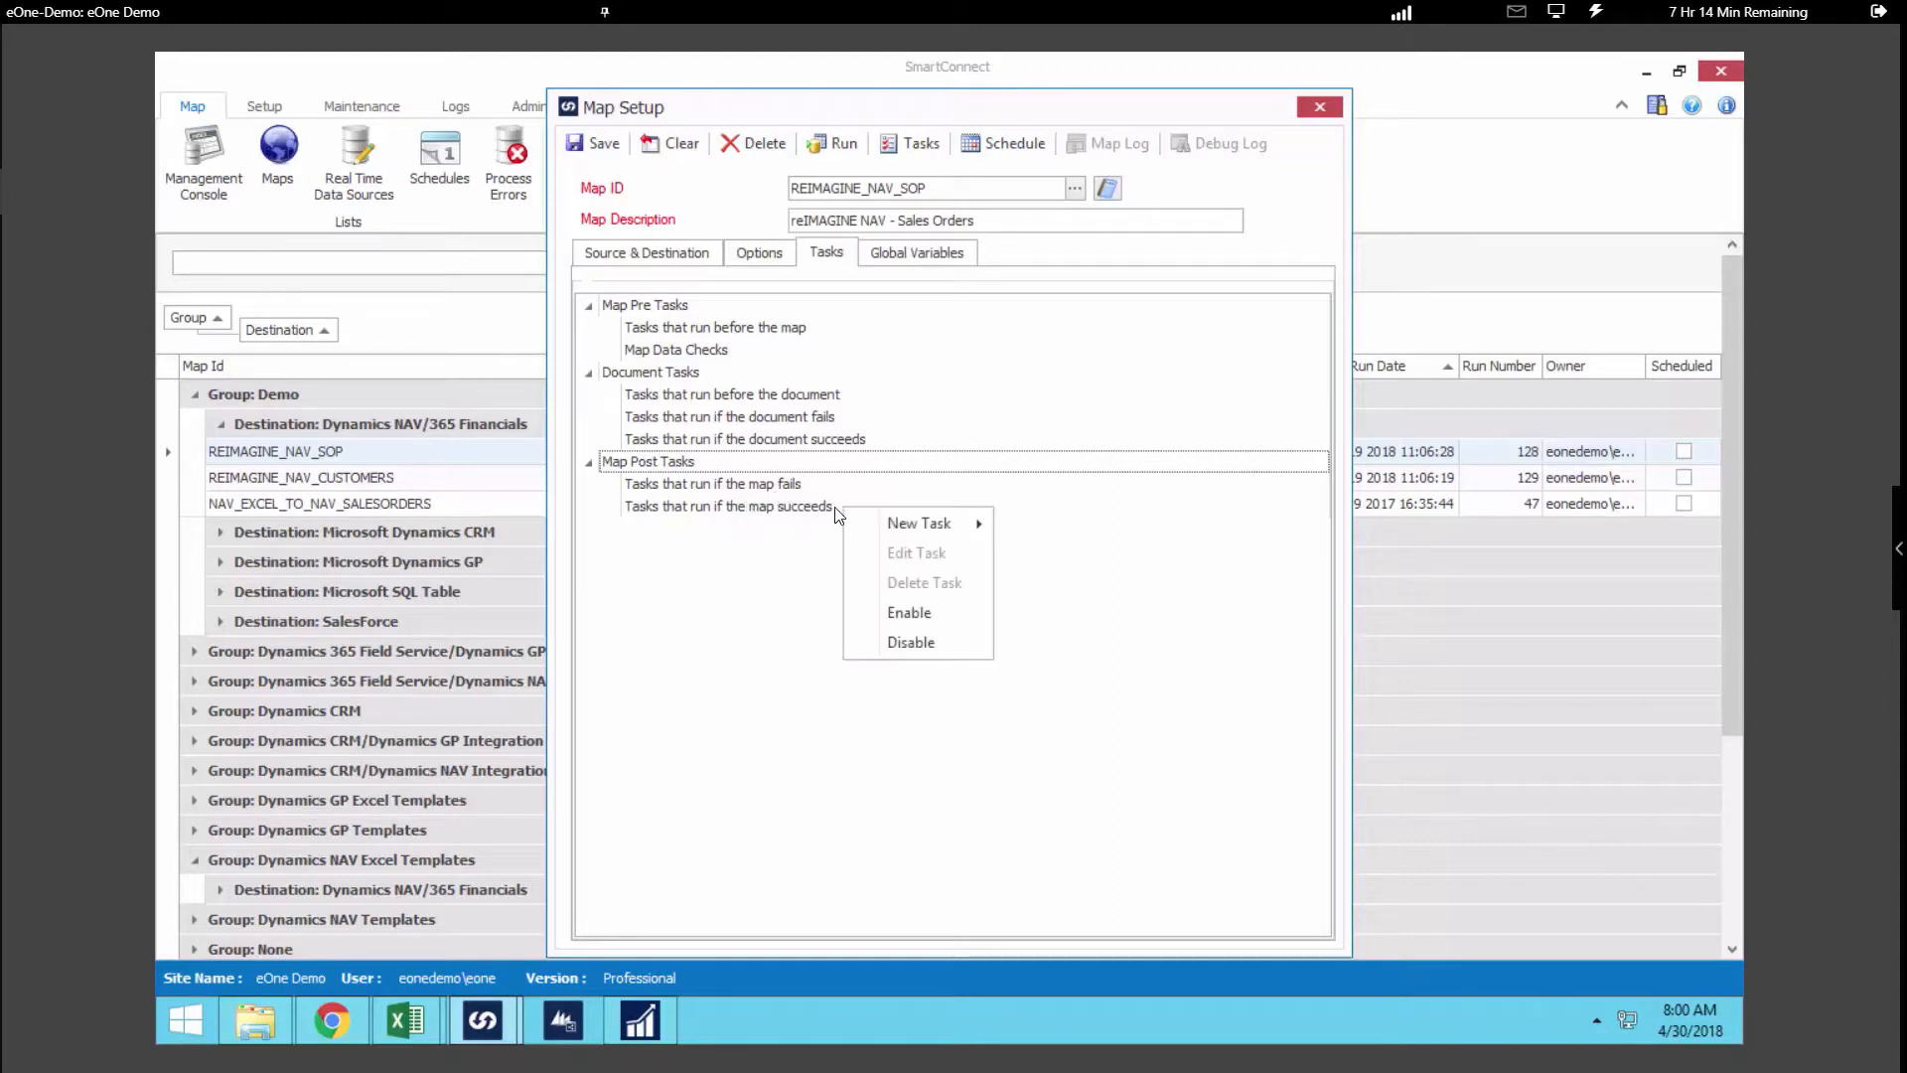
mouse_move(888, 517)
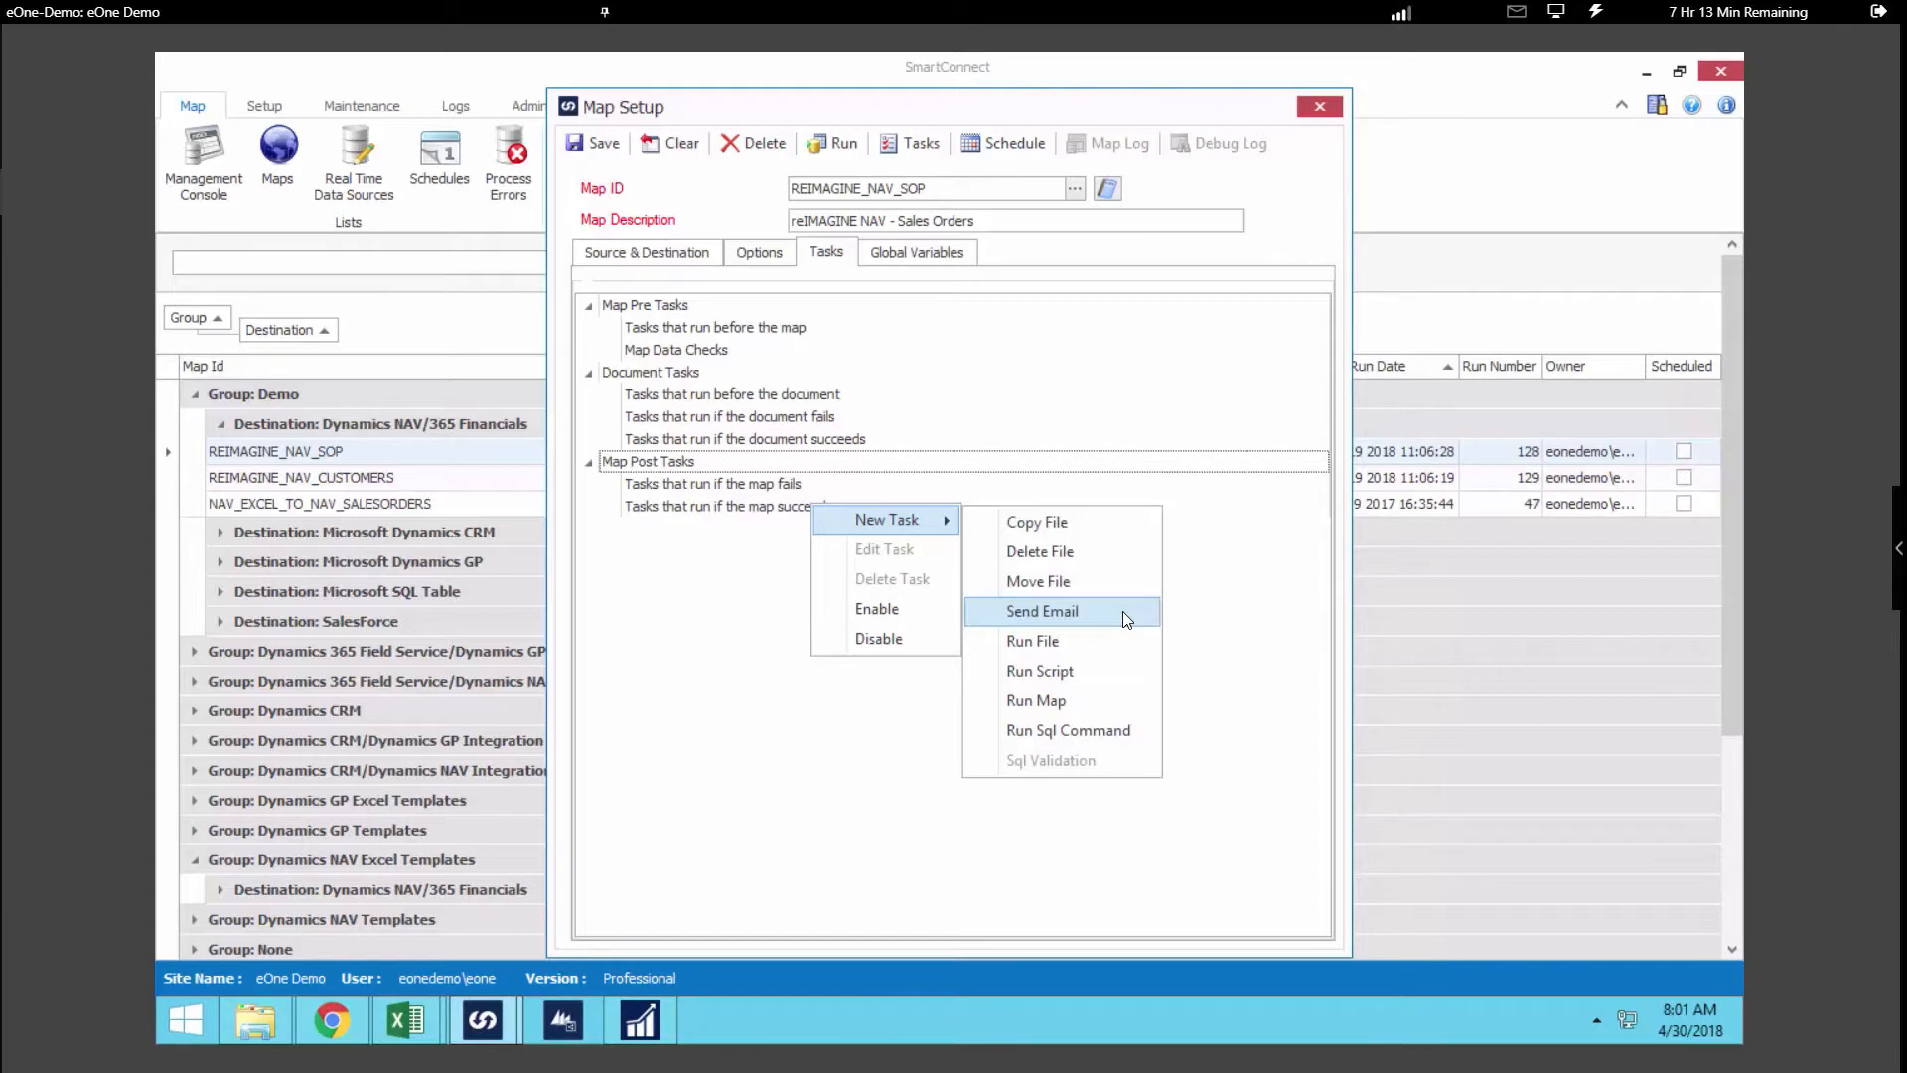
click(753, 256)
click(756, 259)
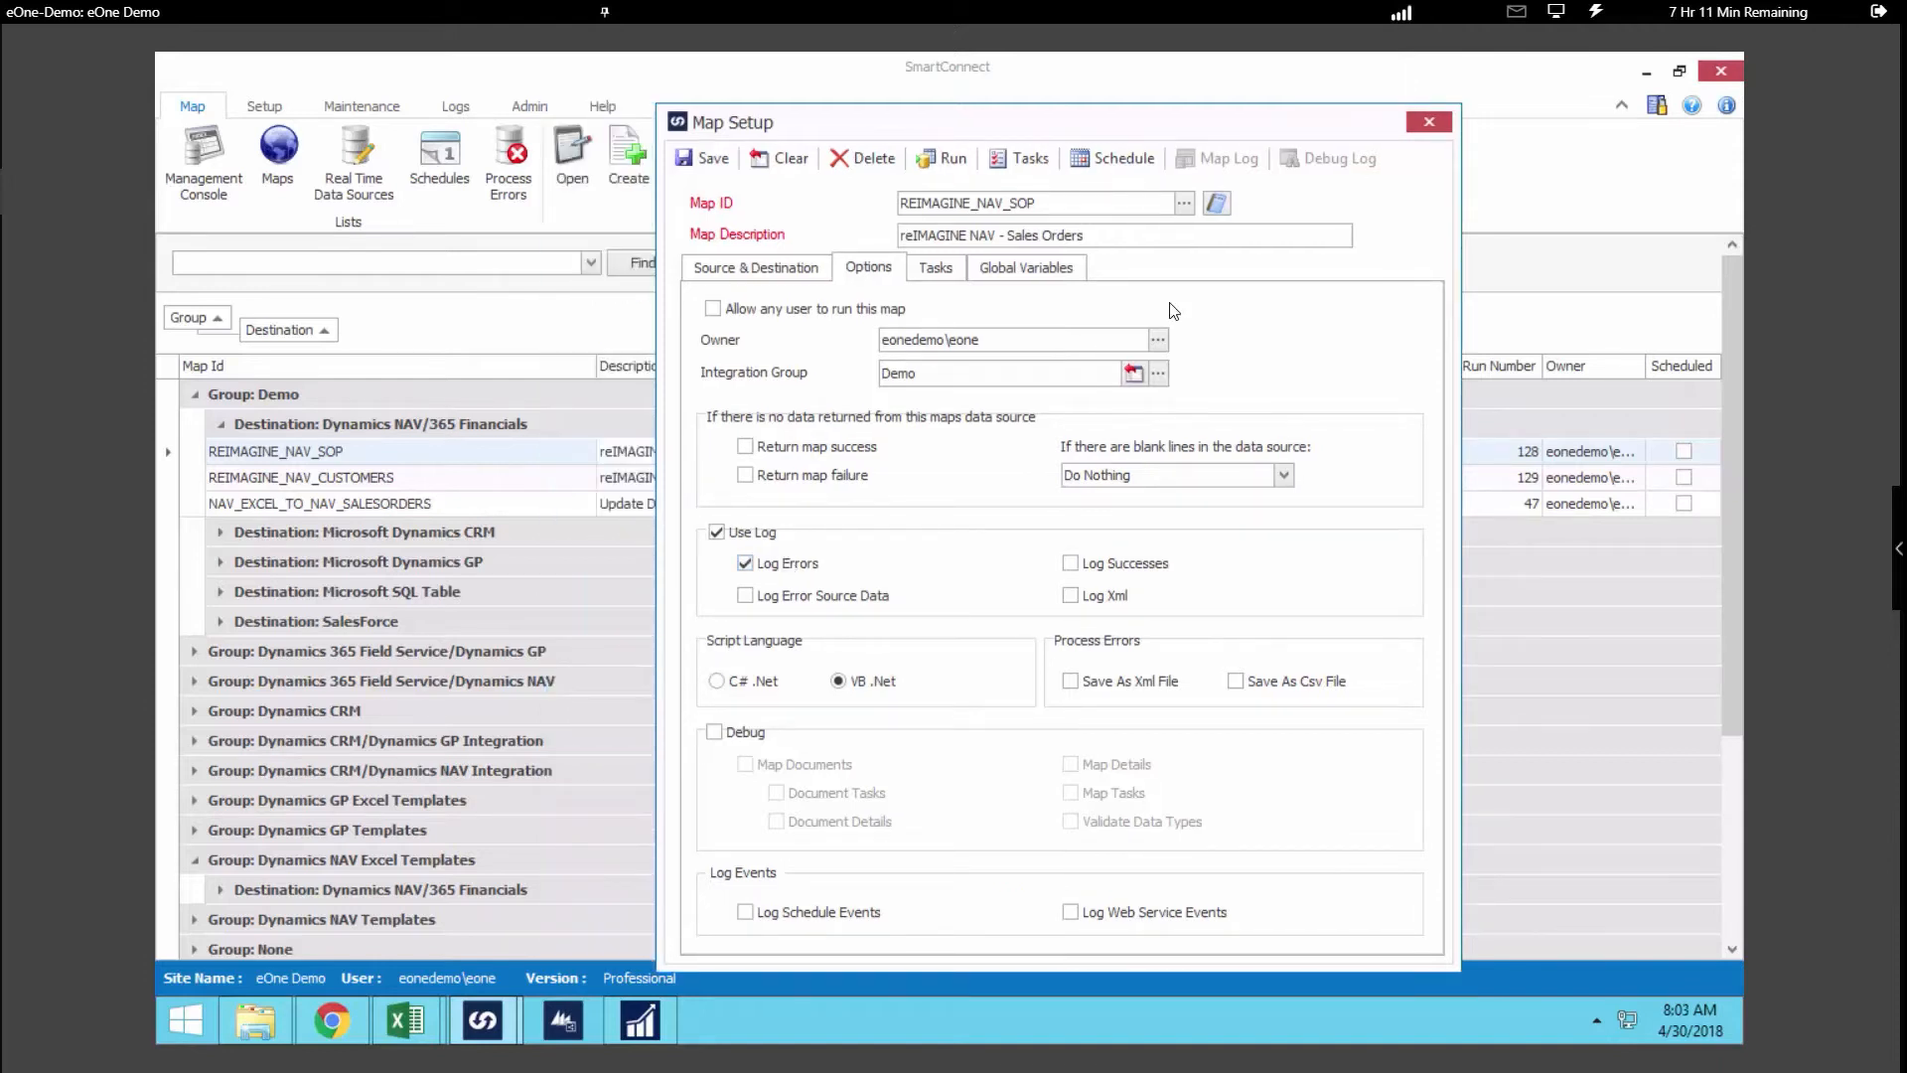
Schedule the map to run weekly on Monday through Friday with a start time of 6:00:00 AM.
click(1114, 159)
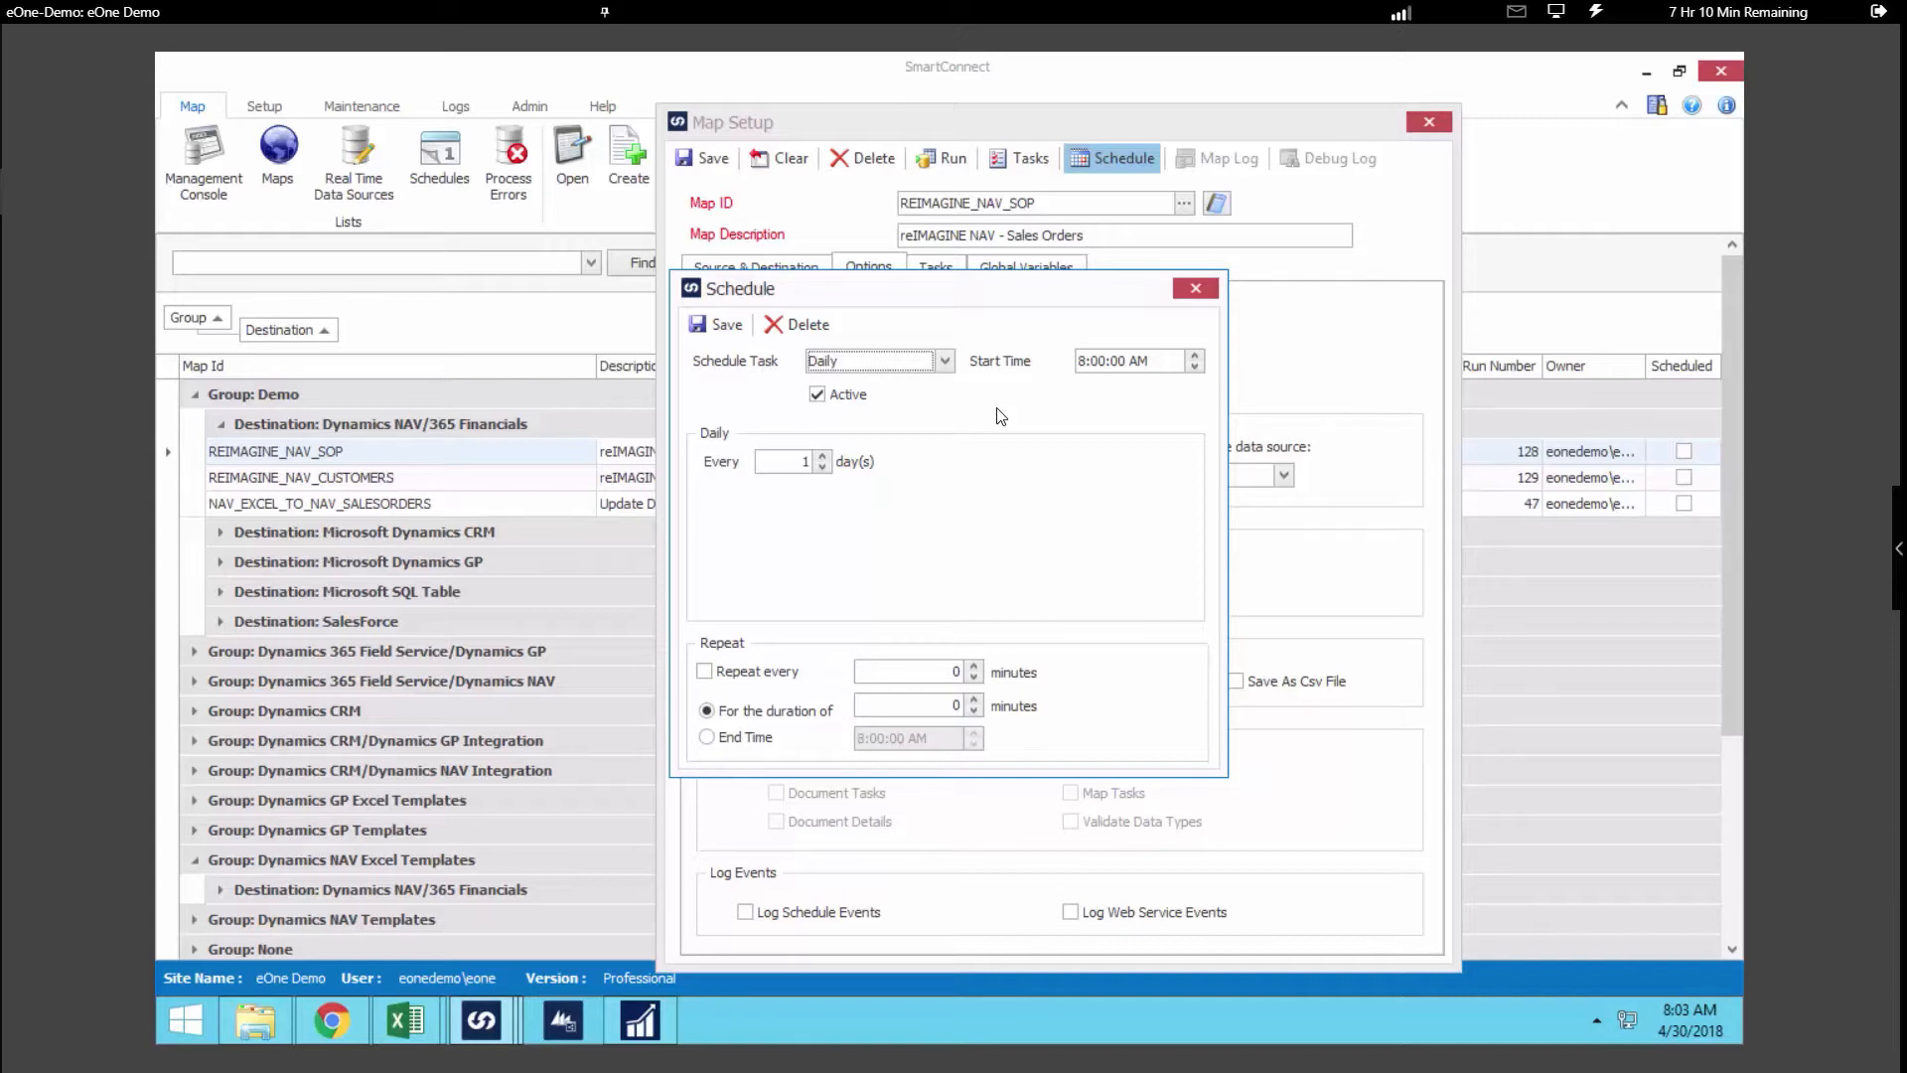
click(943, 360)
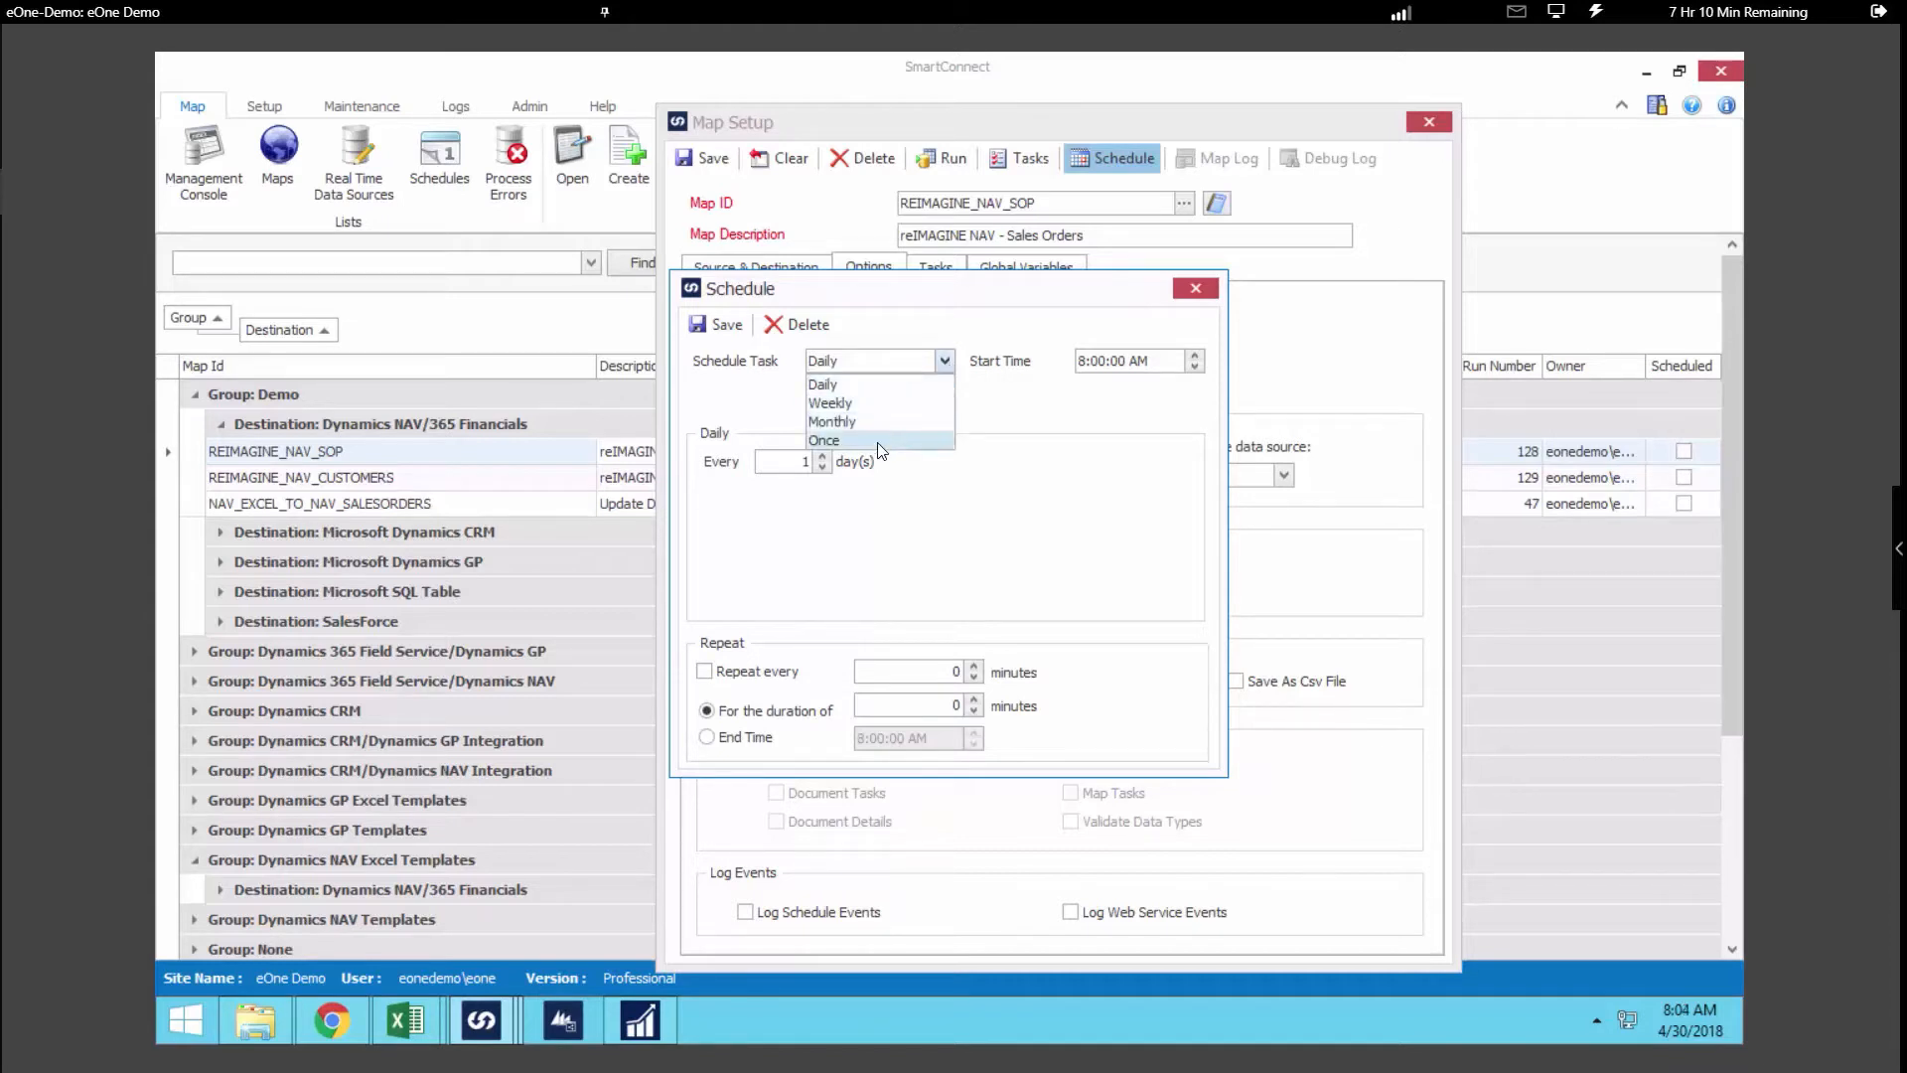
click(845, 401)
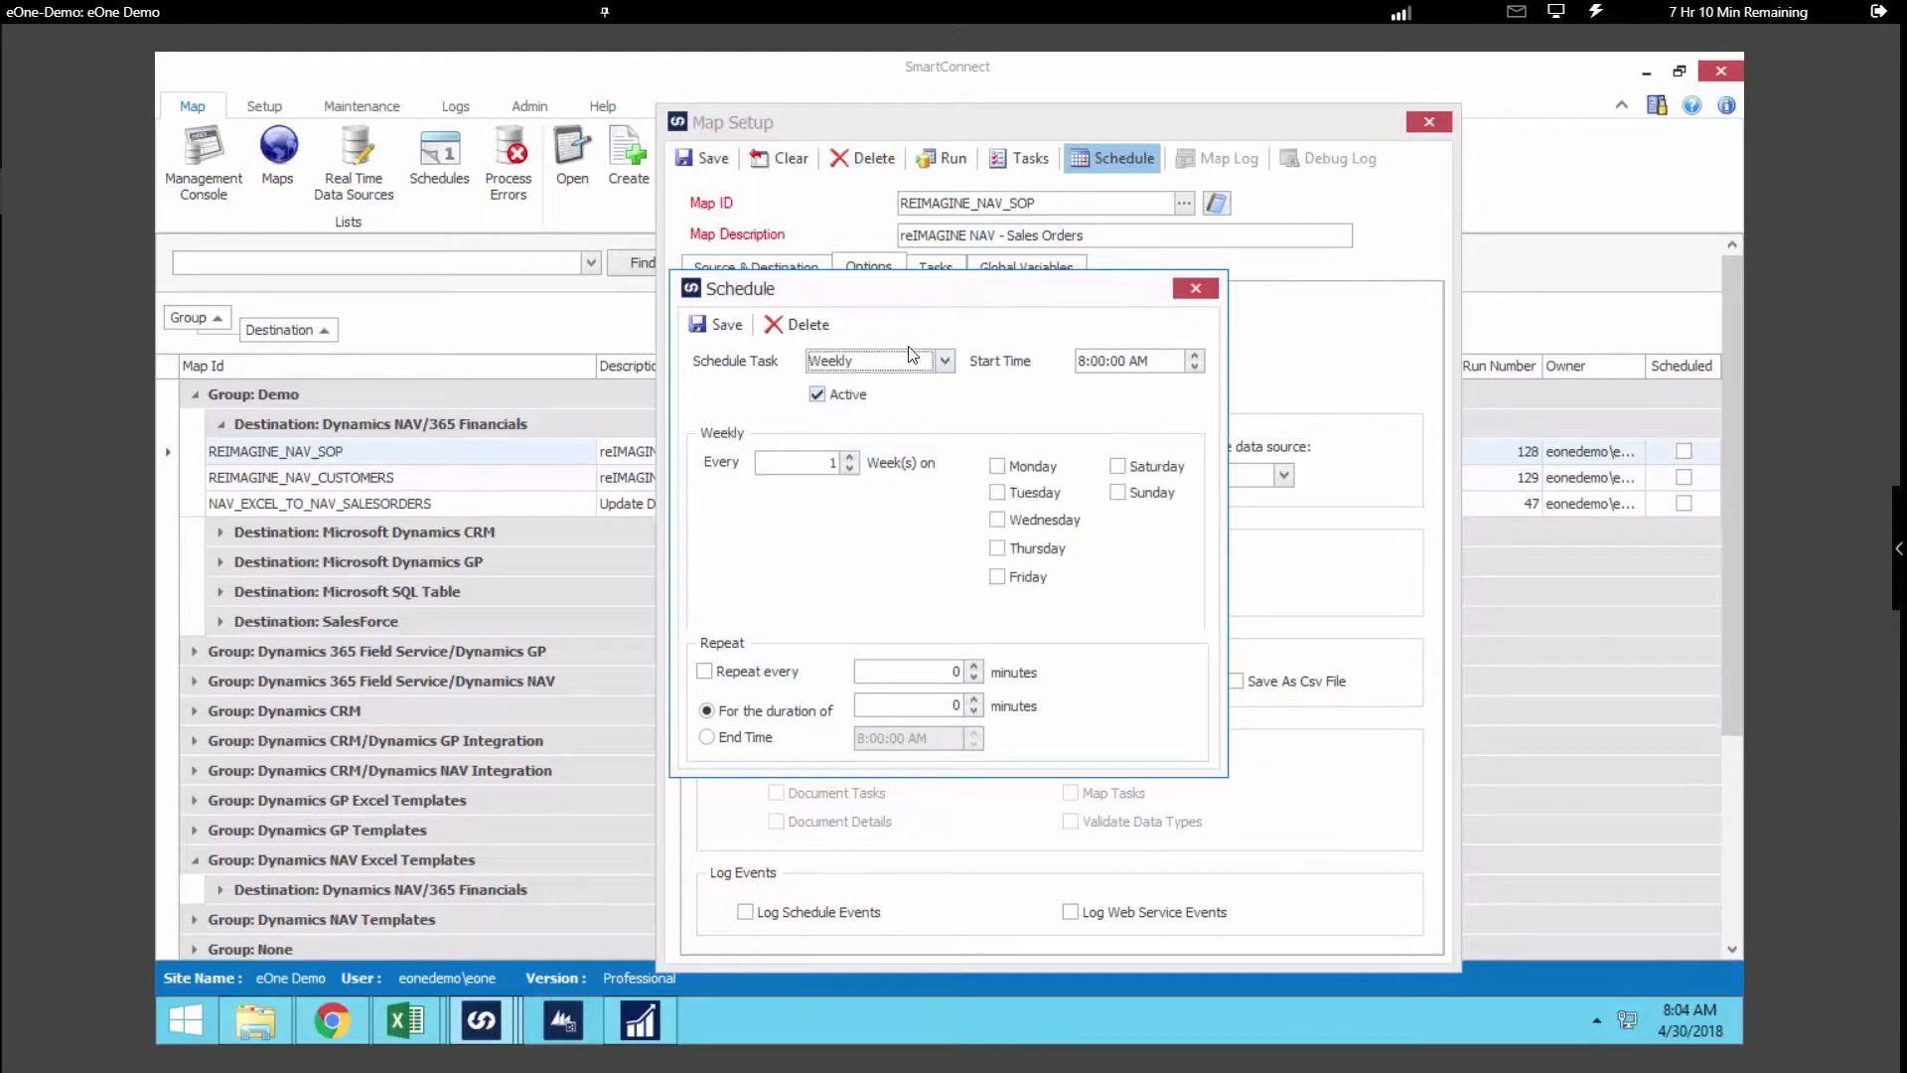
click(1002, 467)
click(1000, 521)
click(1002, 548)
click(1014, 576)
click(1084, 362)
text(6)
Set the schedule to repeat every 60 minutes until an end time of 6:00:00 PM, and save the schedule.
click(770, 675)
click(901, 673)
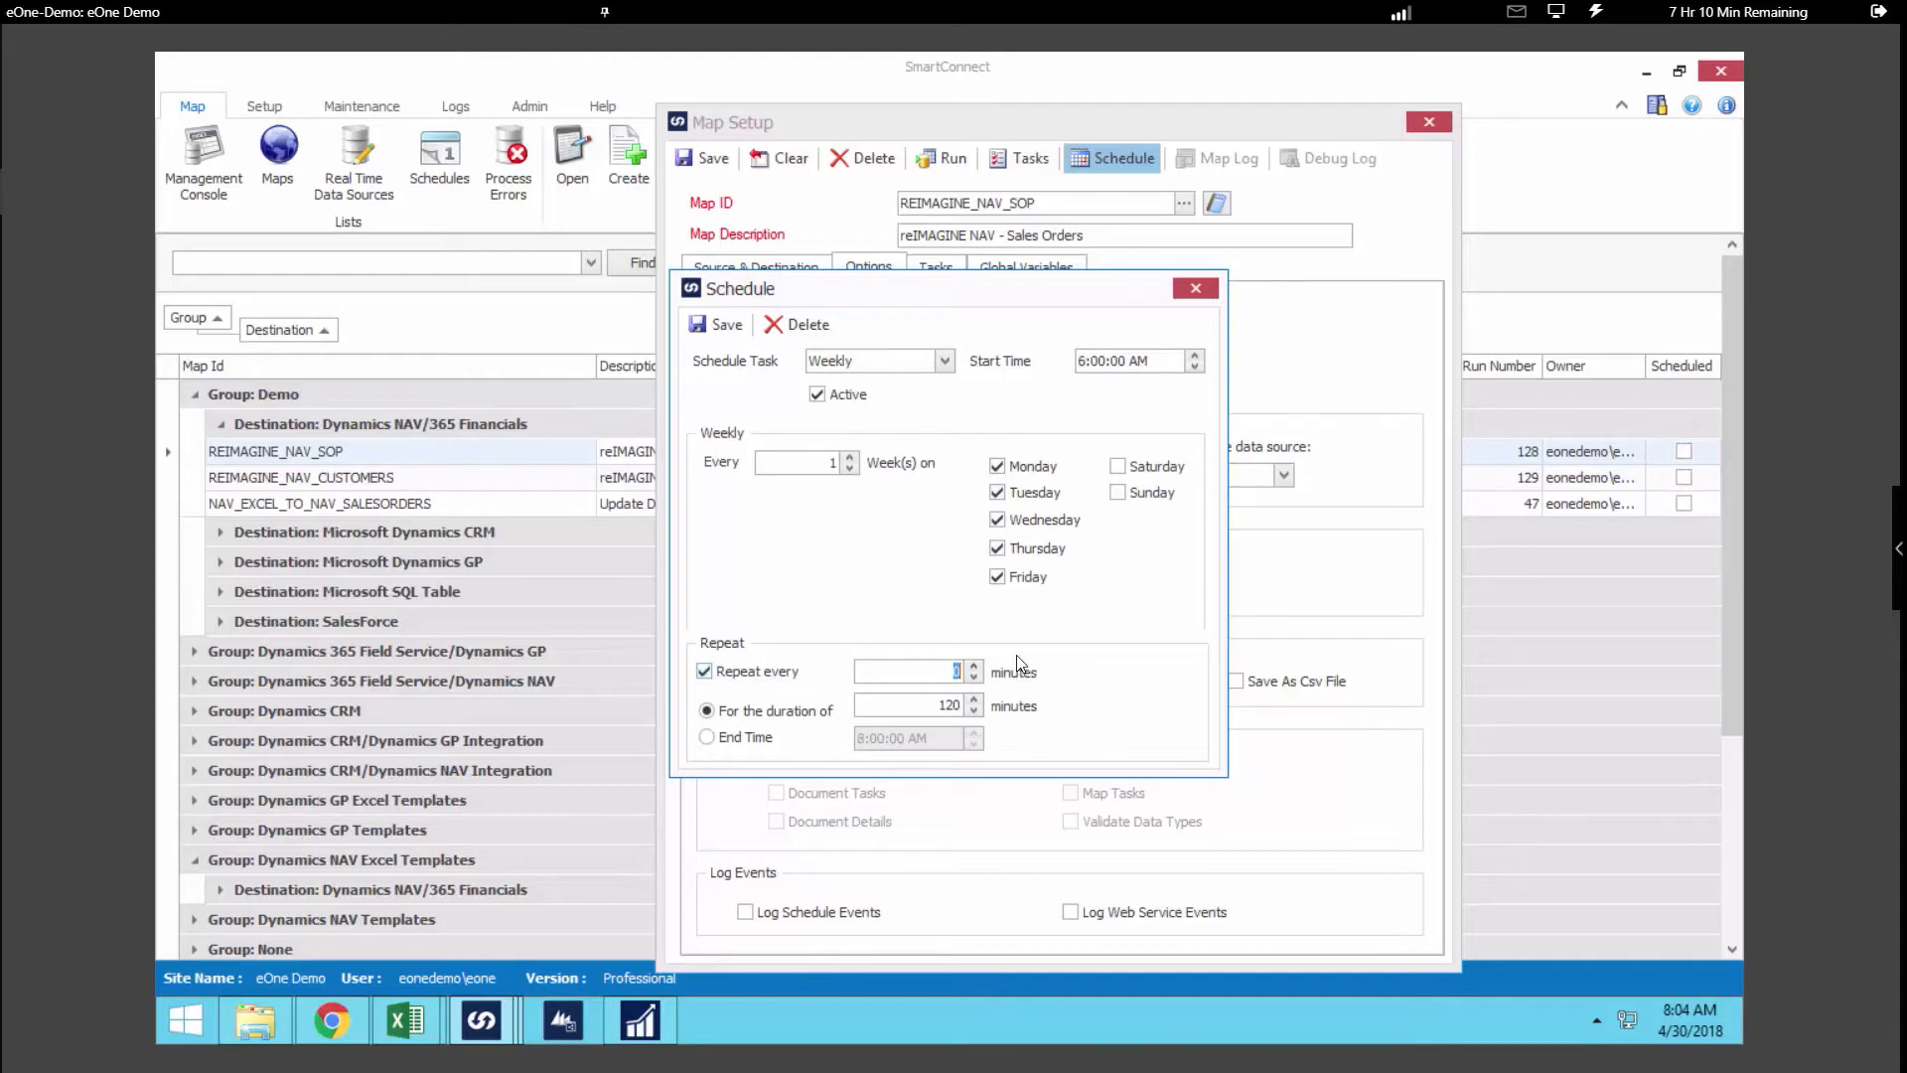
text(60)
key(Tab)
click(766, 738)
click(861, 738)
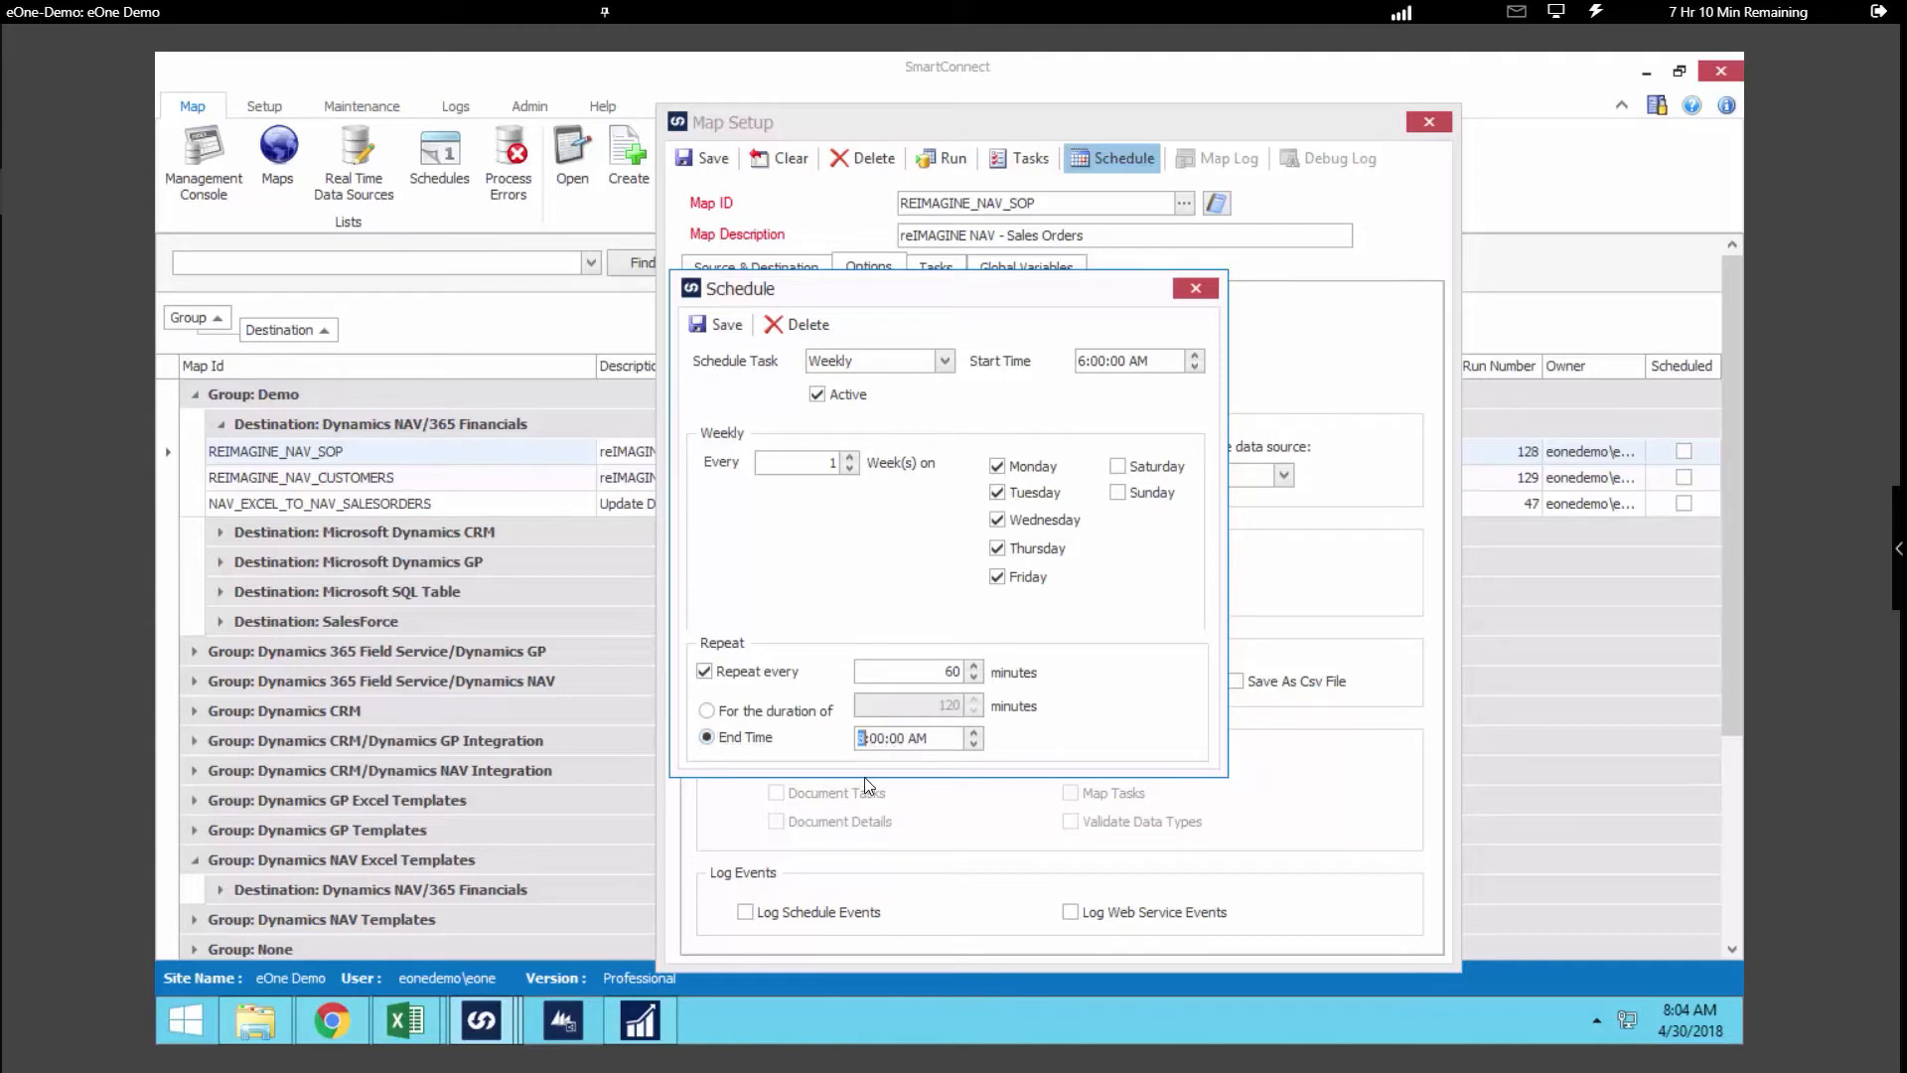
text(6)
click(918, 740)
text(p)
key(Tab)
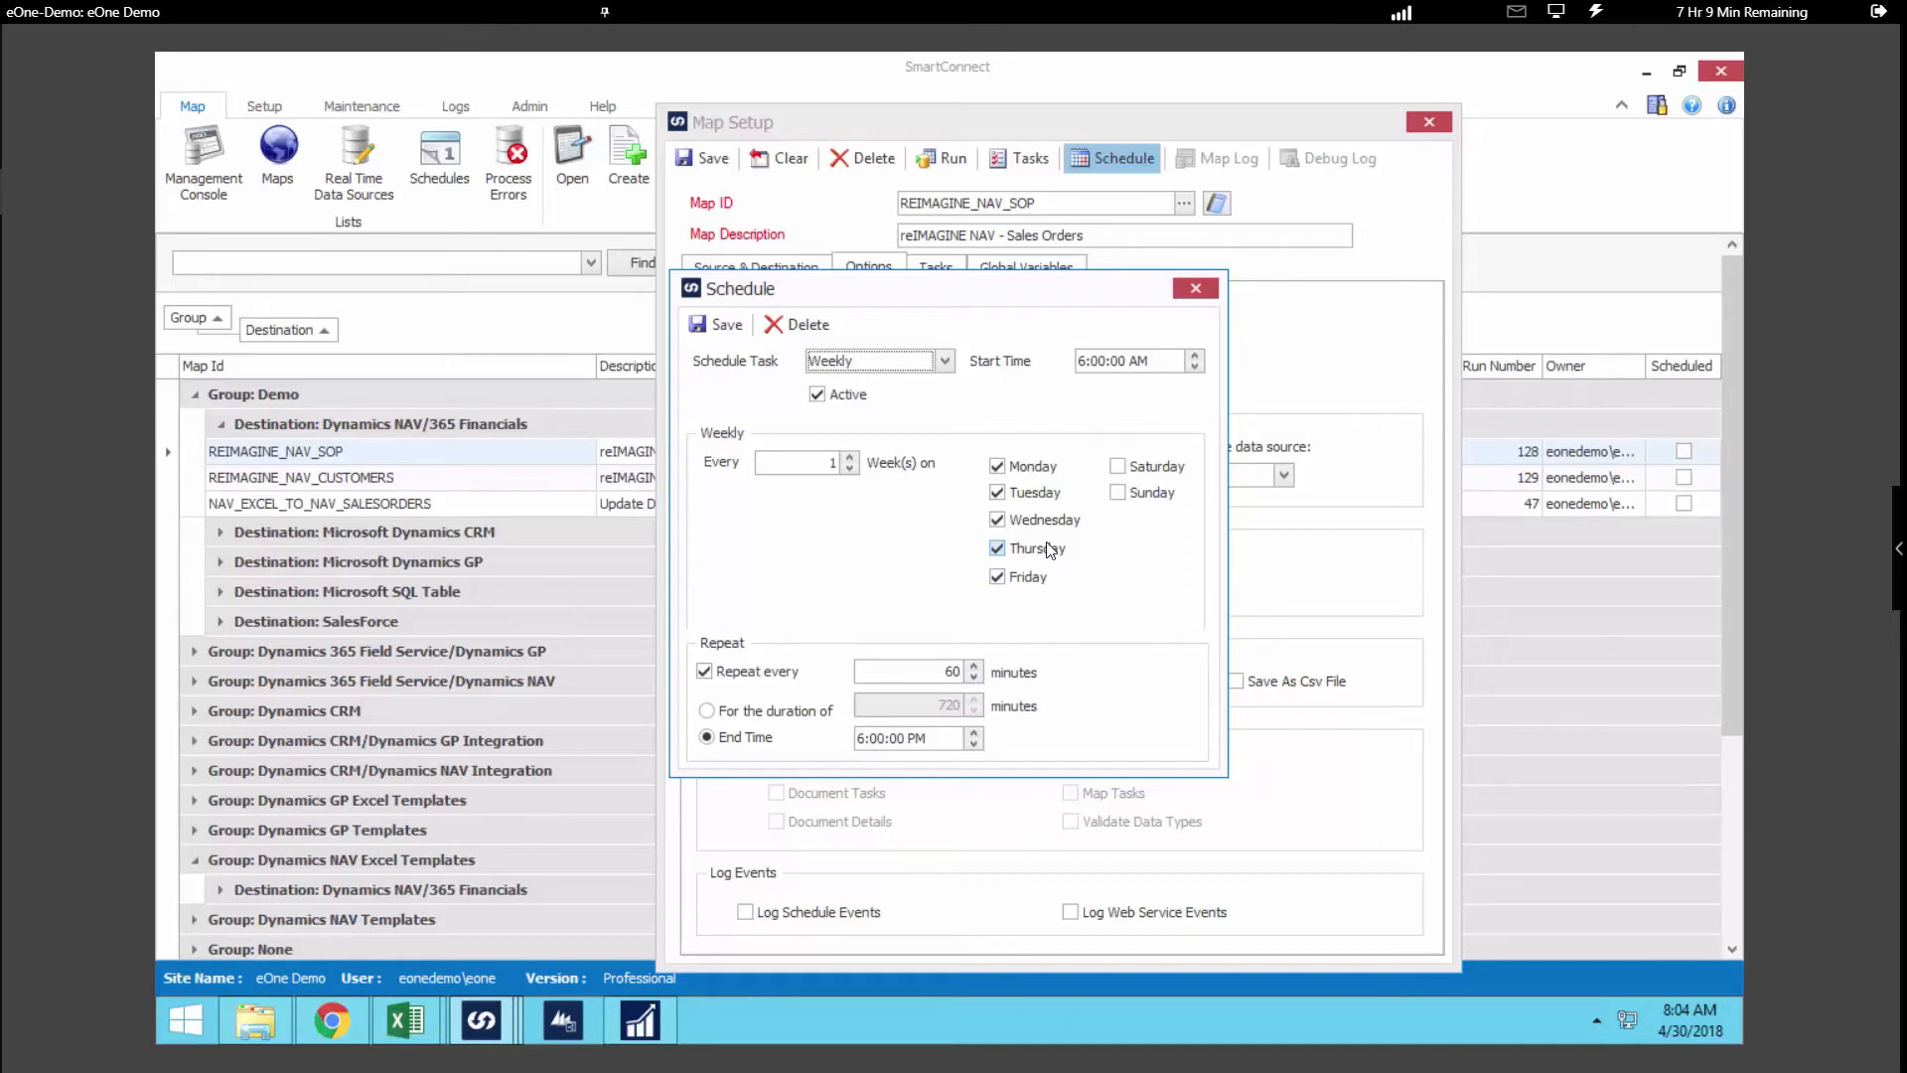
click(723, 325)
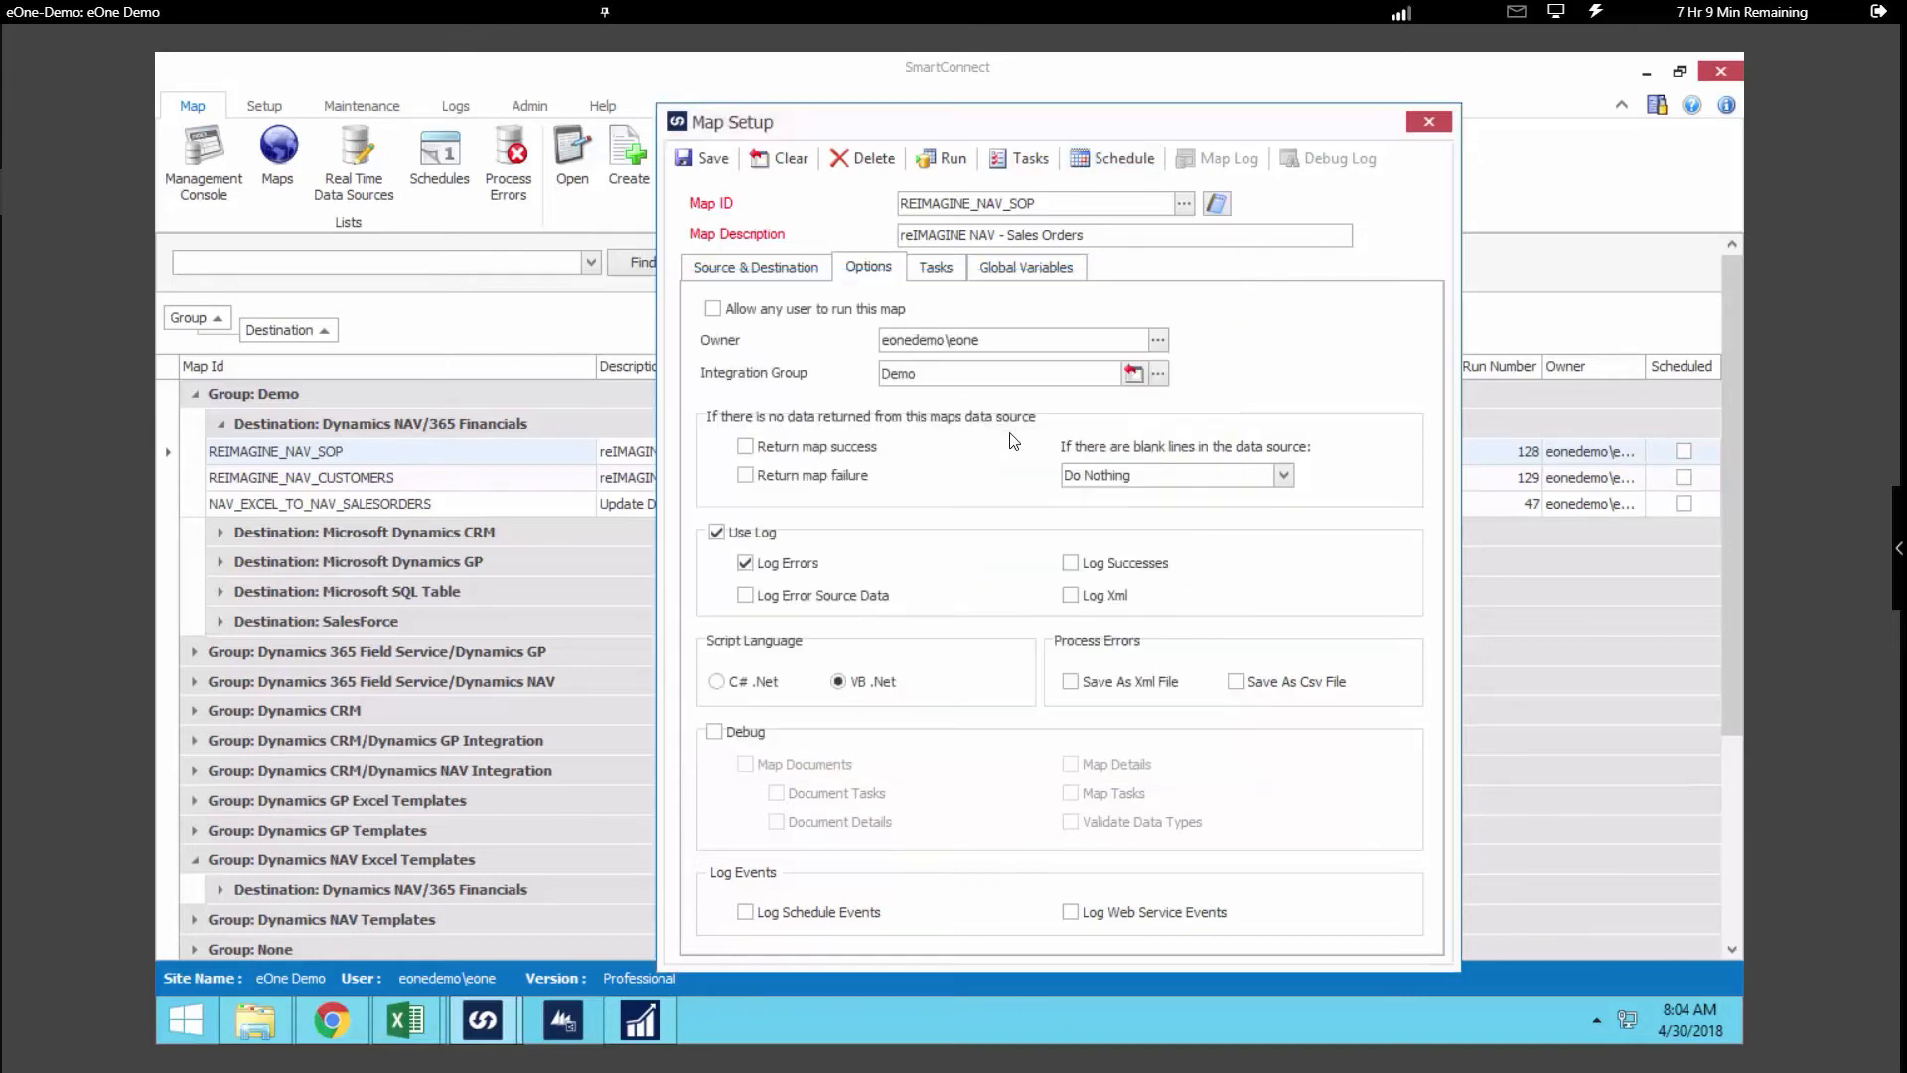